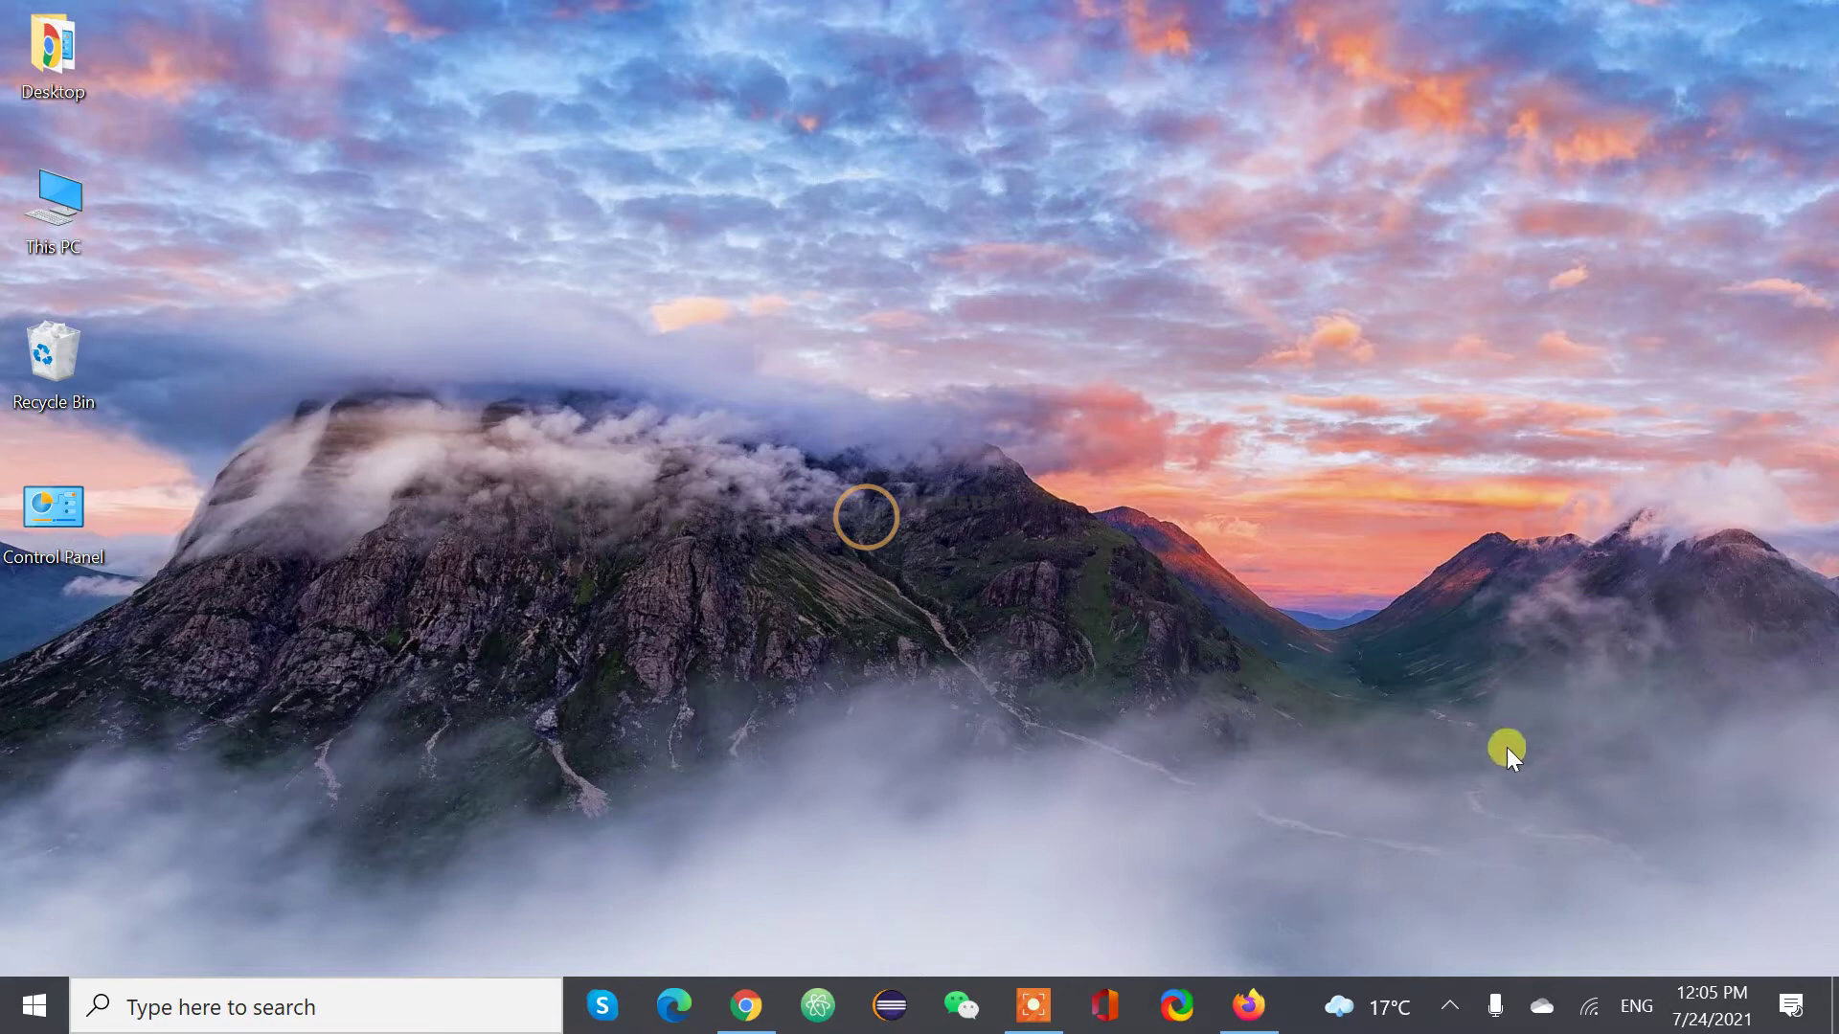
Step: Search the web for "oracle jdk download" in Firefox and open Oracle's JDK result
click(1248, 1006)
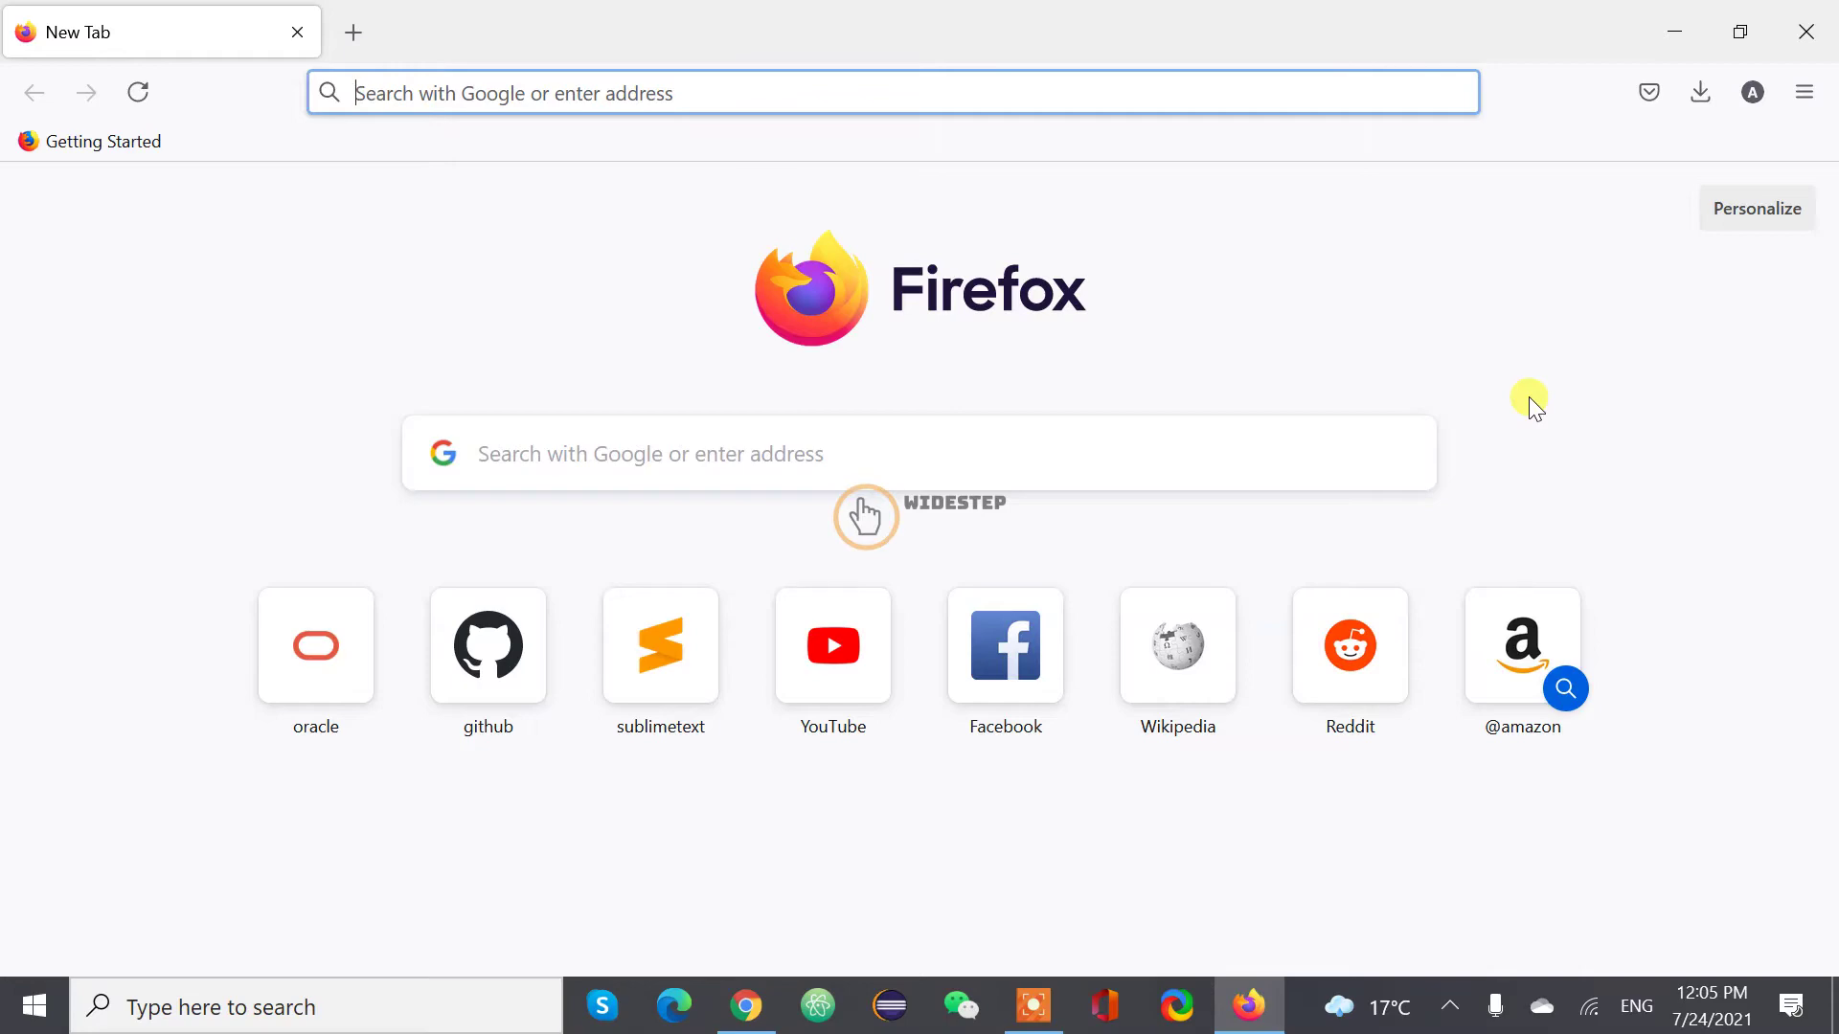
text(oracle )
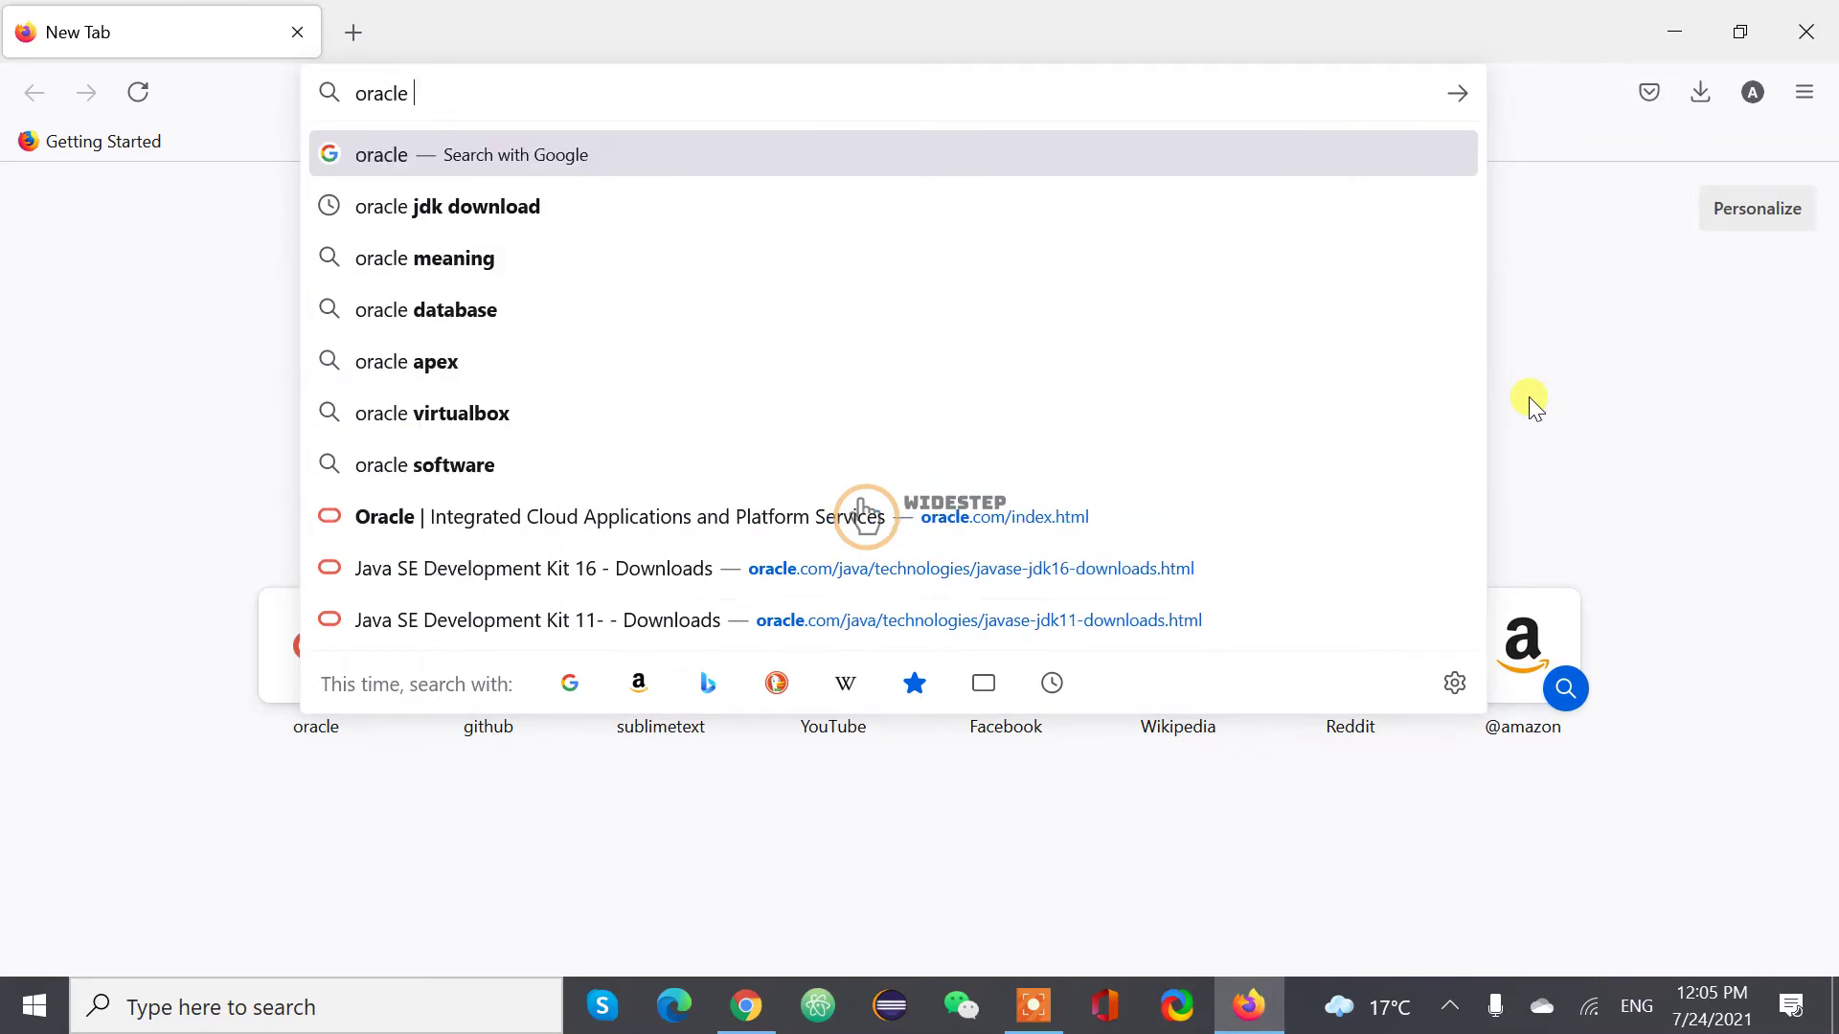
text(jdk download)
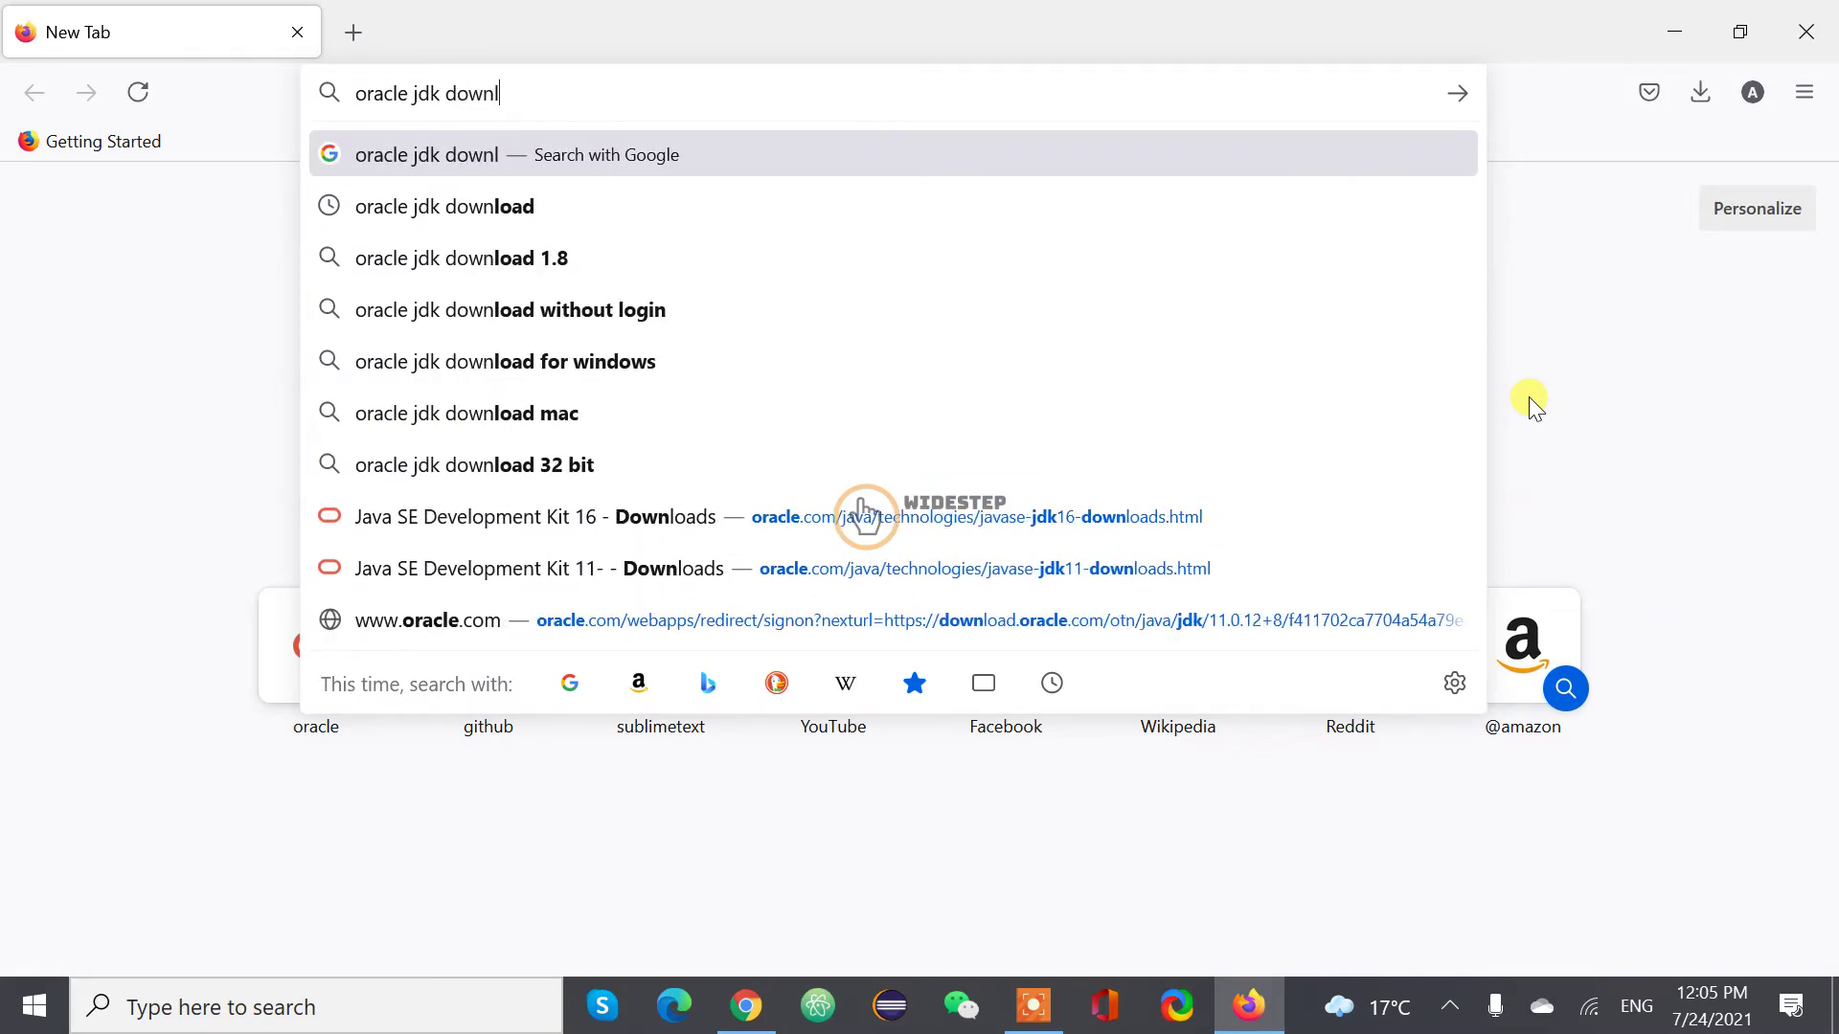
key(Return)
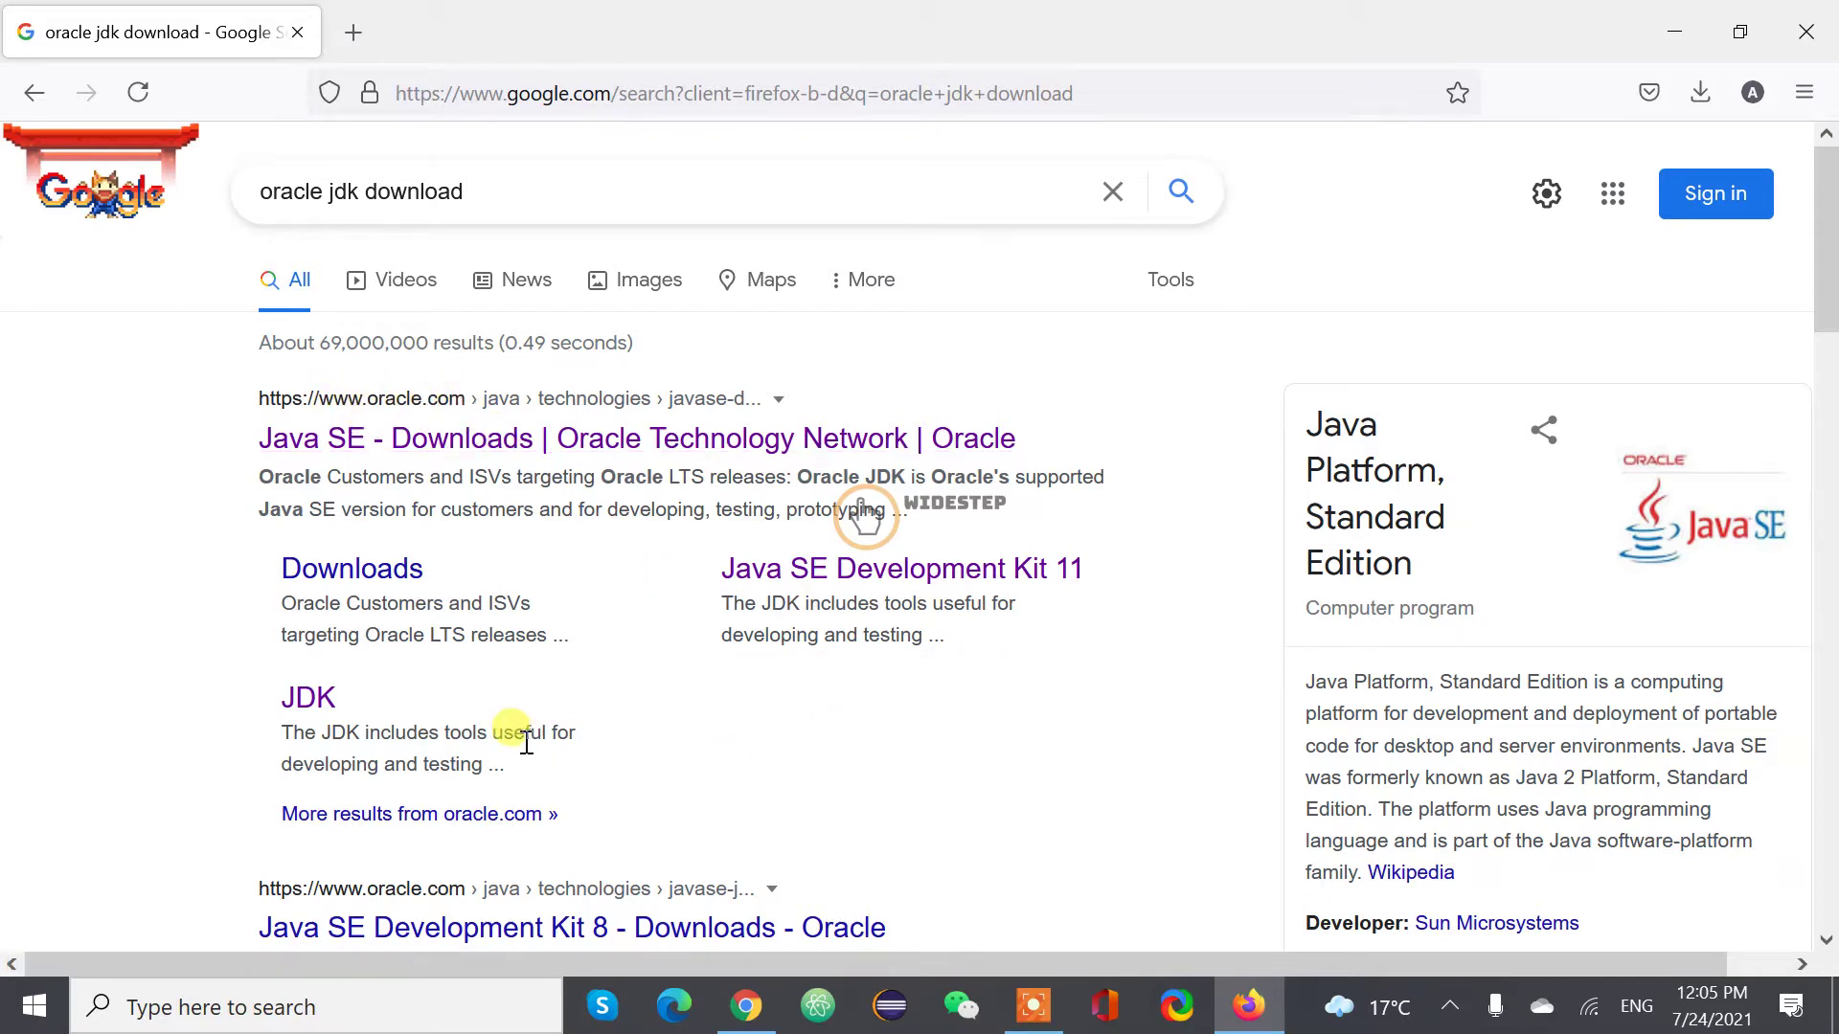
click(304, 713)
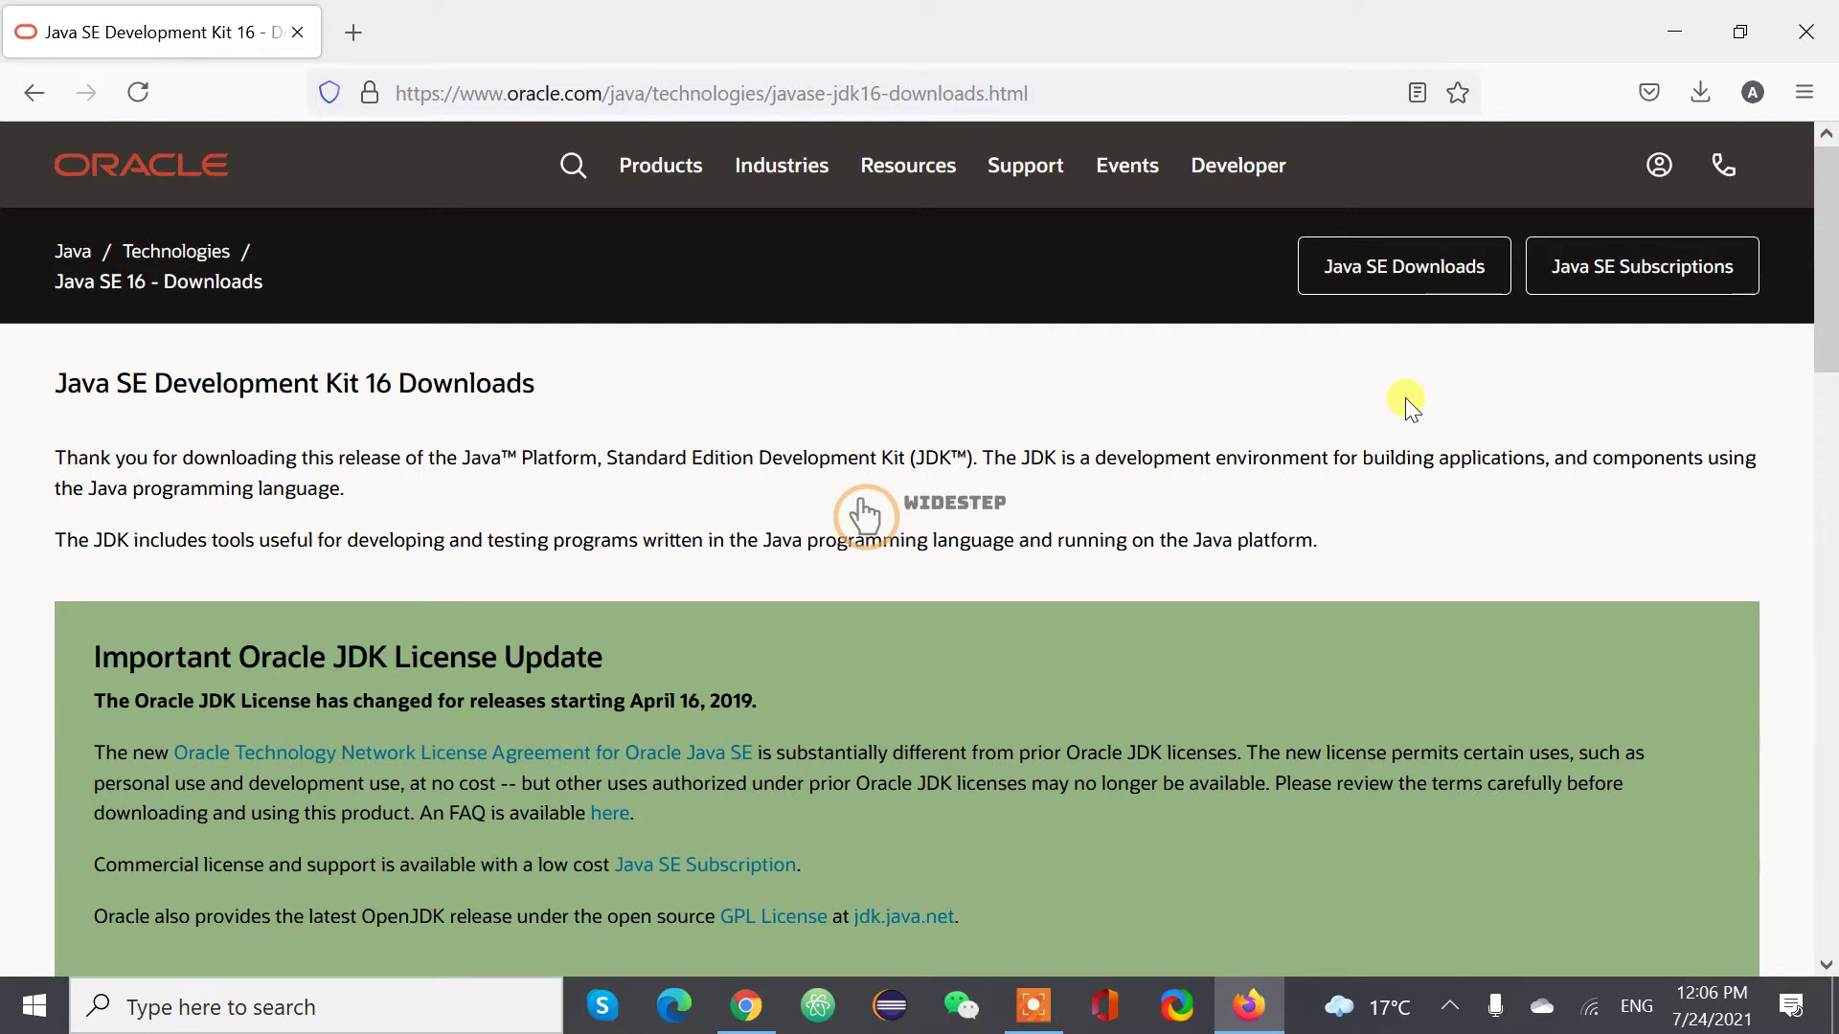
Step: Go to the Java SE Downloads overview, review the available releases, and open the JDK Download page for Java SE 11 (LTS)
click(1398, 284)
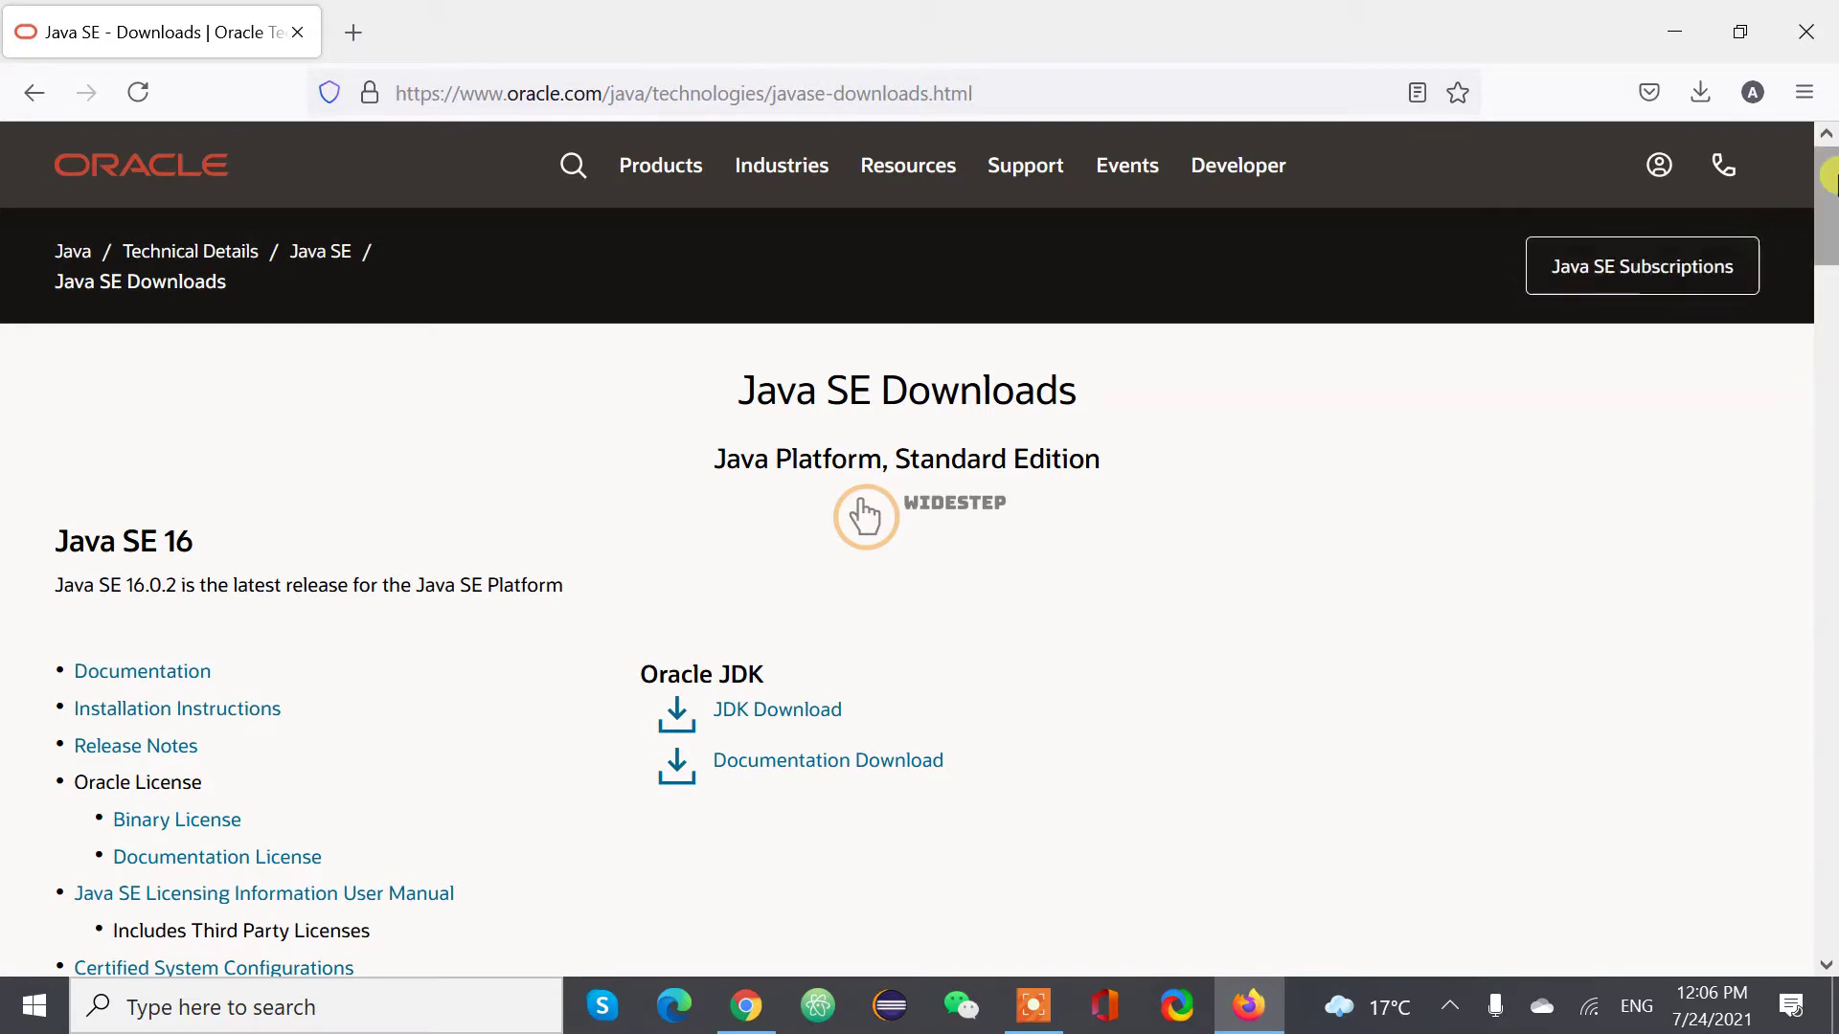
drag(1830, 175, 1830, 218)
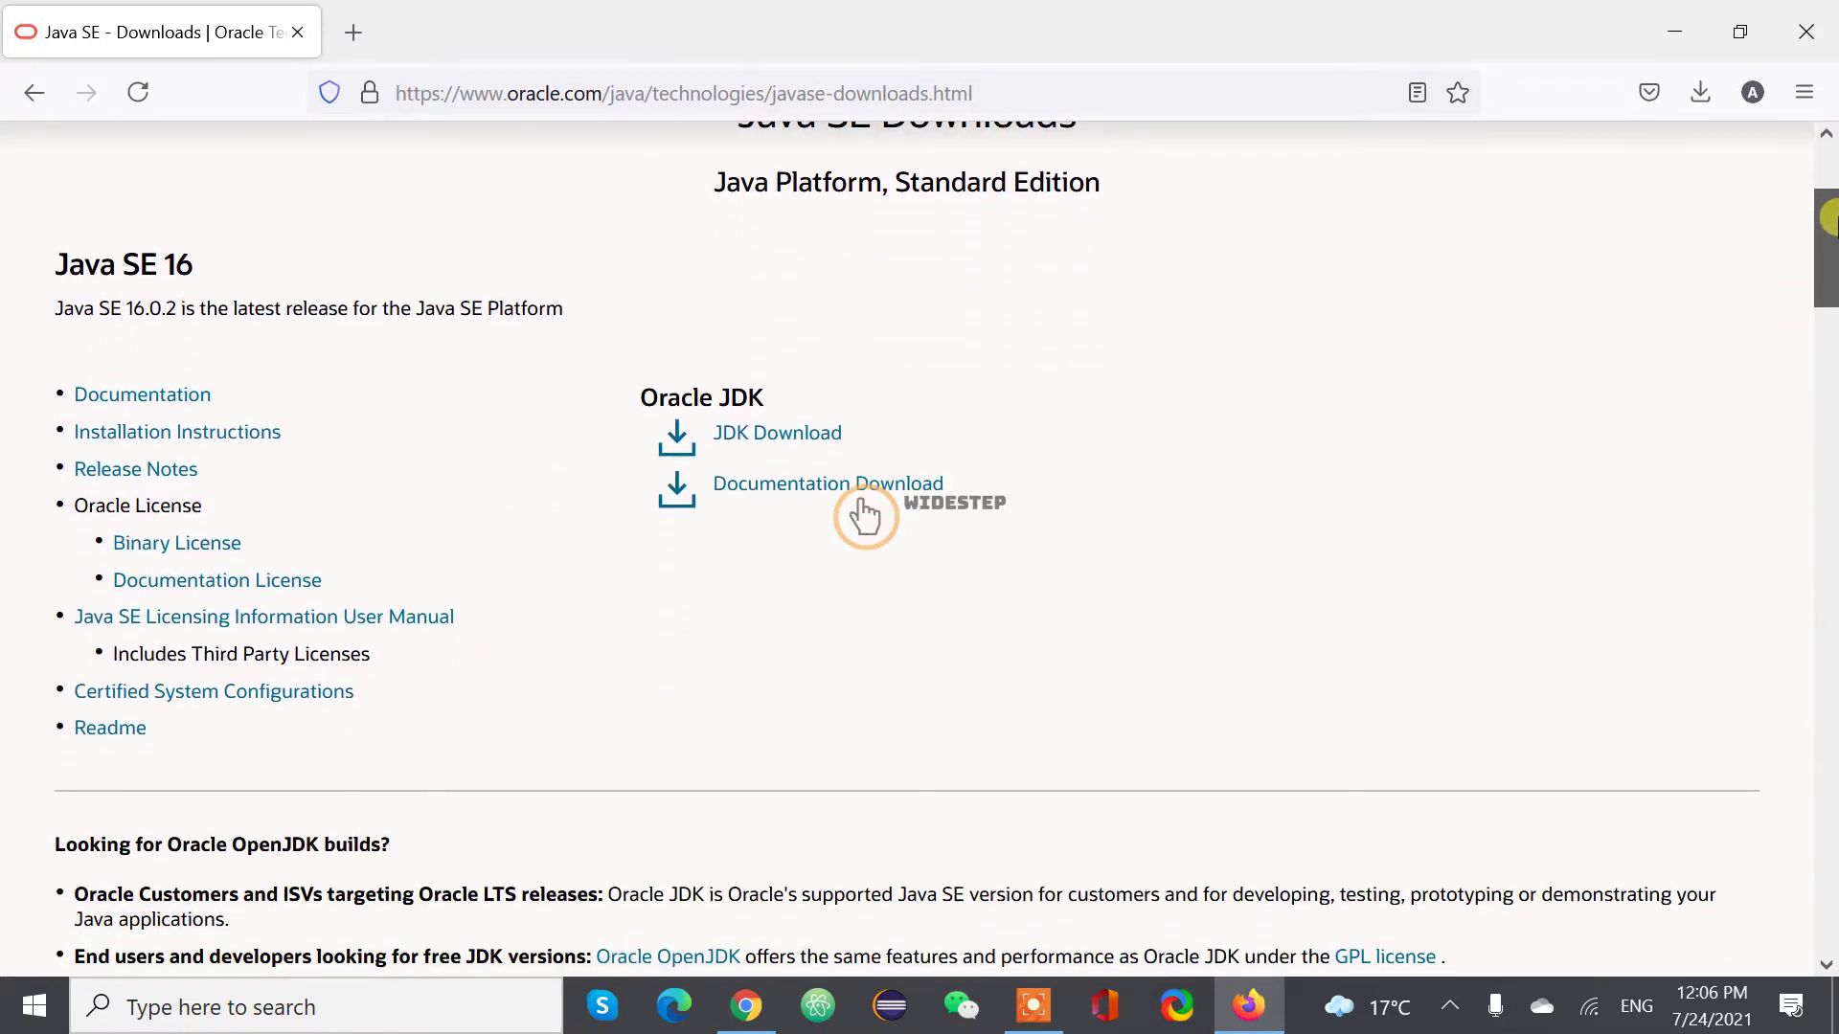
drag(1829, 218, 1830, 342)
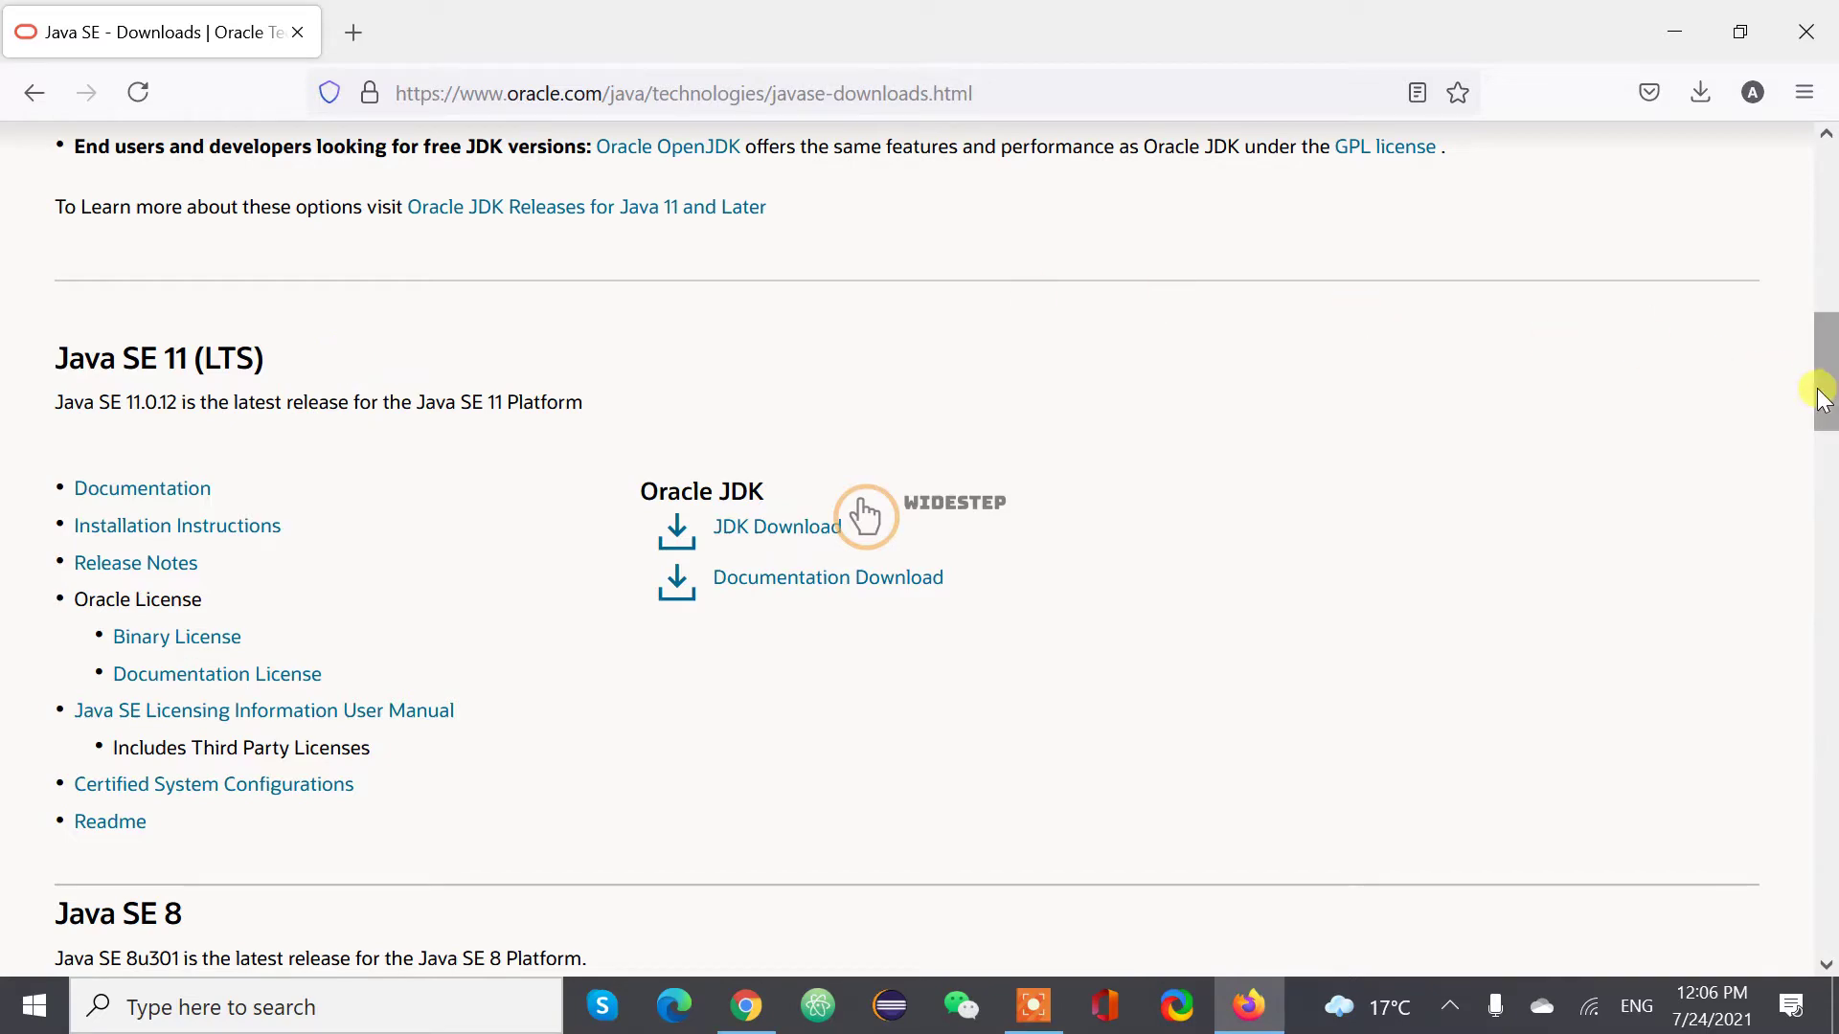
drag(1819, 390, 1829, 776)
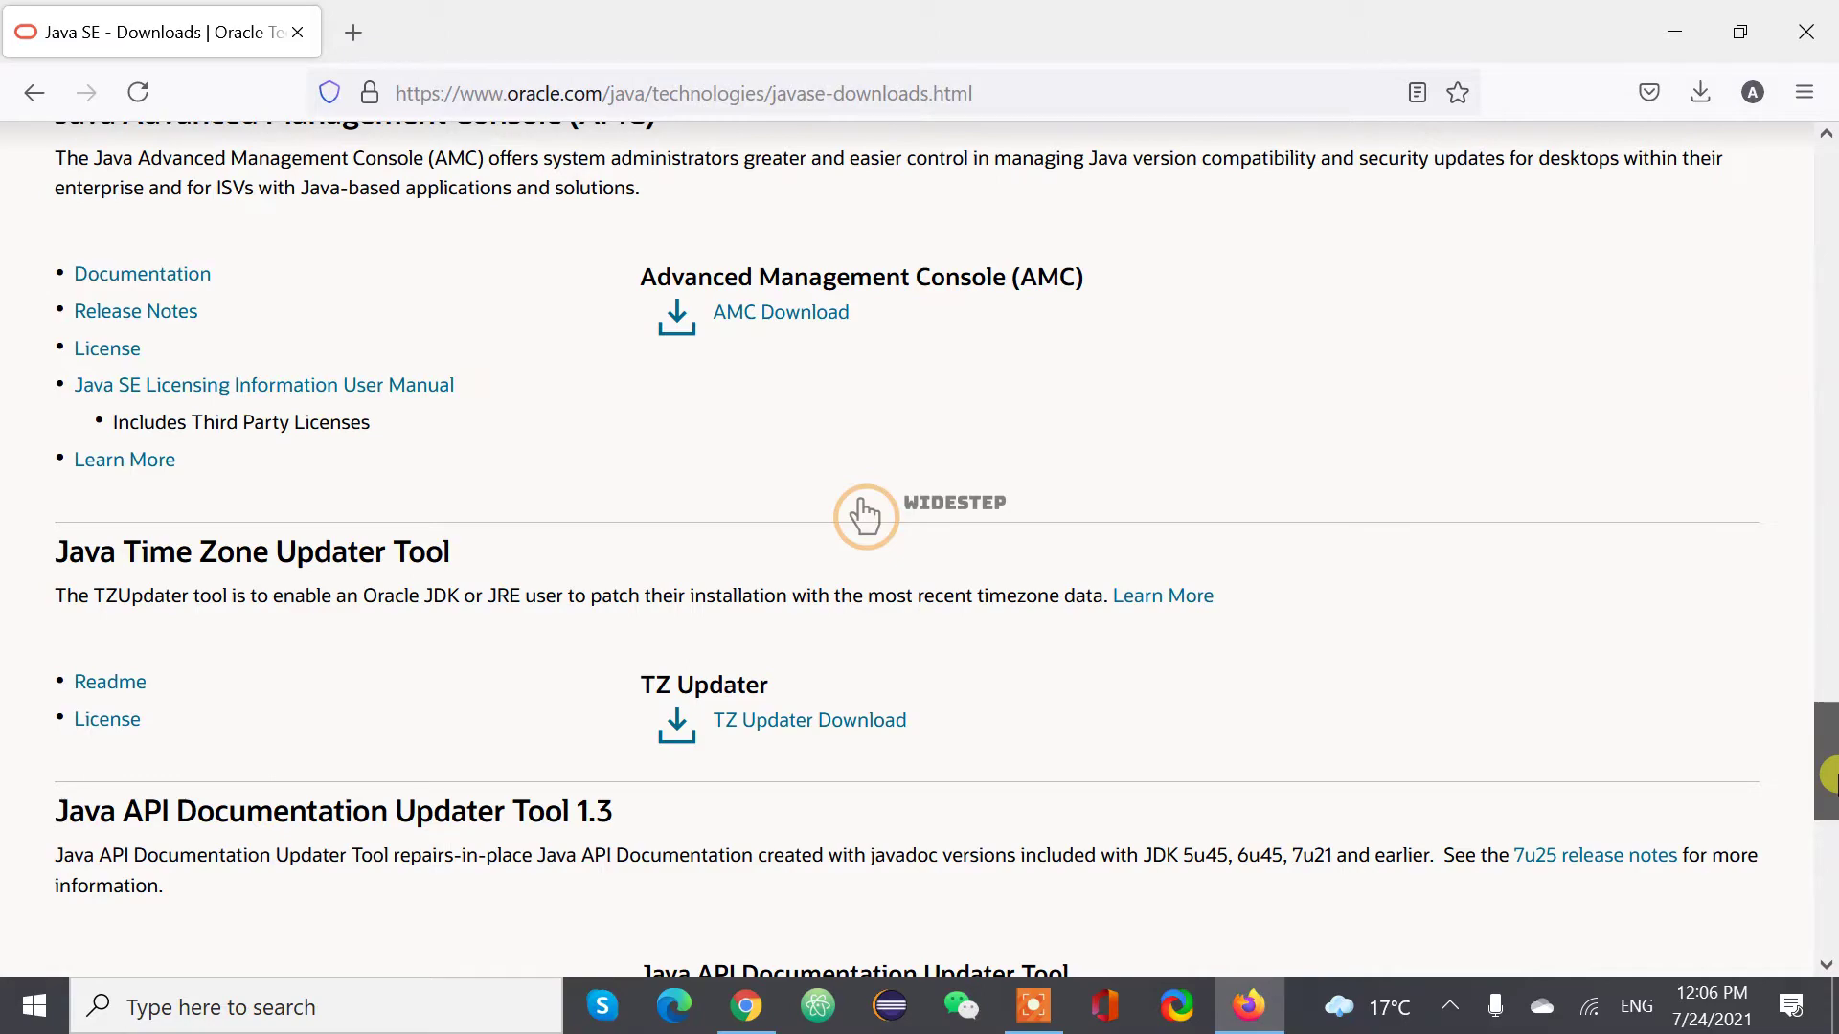
drag(1830, 776, 1829, 227)
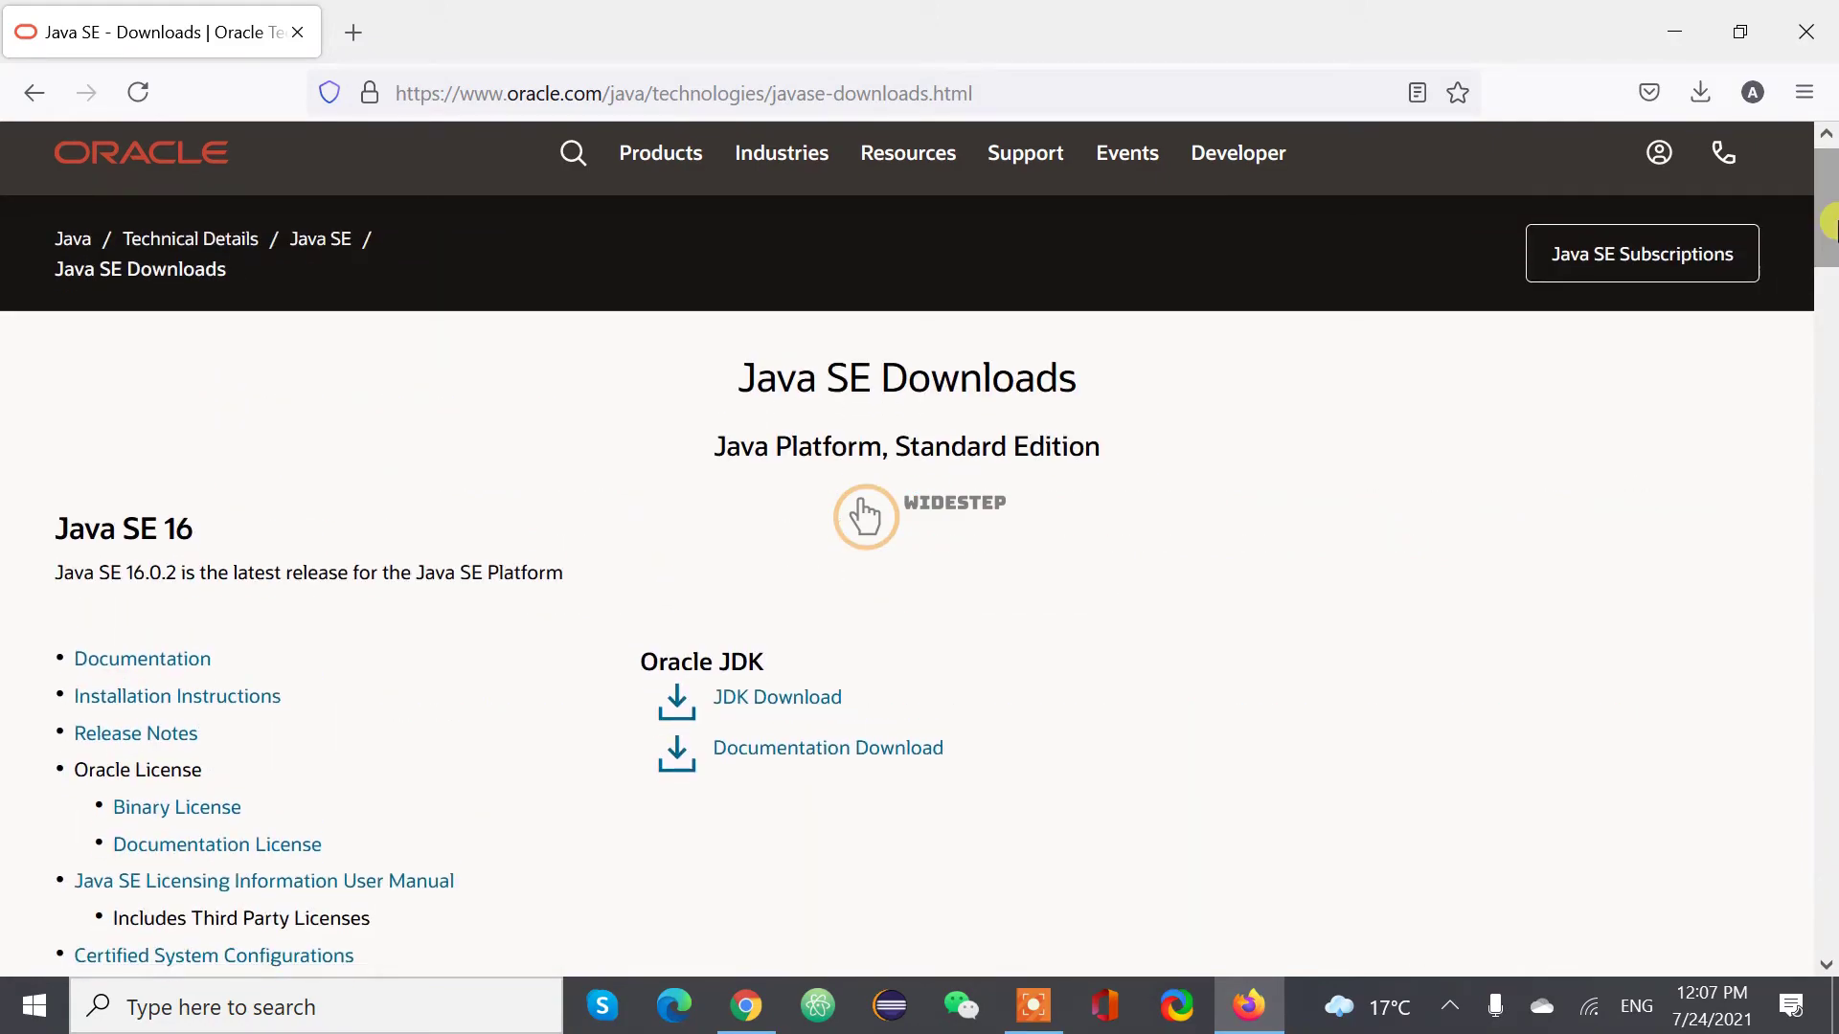
drag(1829, 227, 1830, 340)
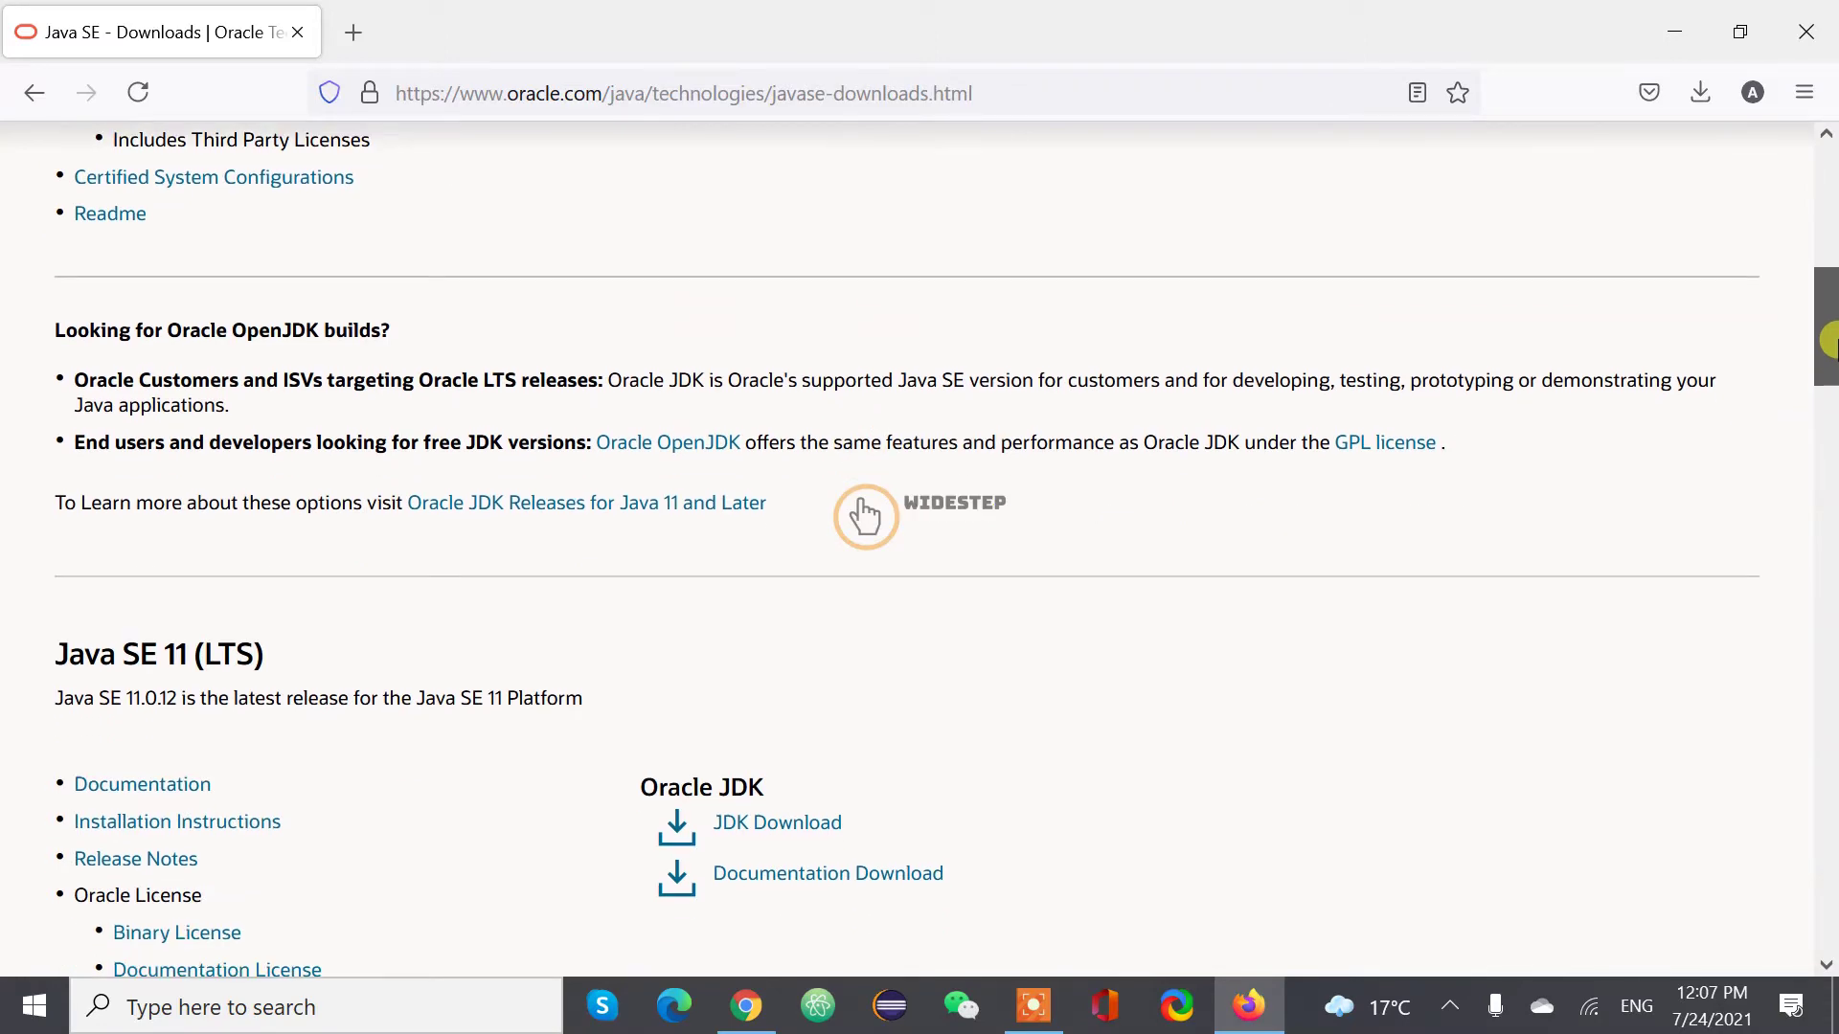
drag(1830, 340, 1829, 219)
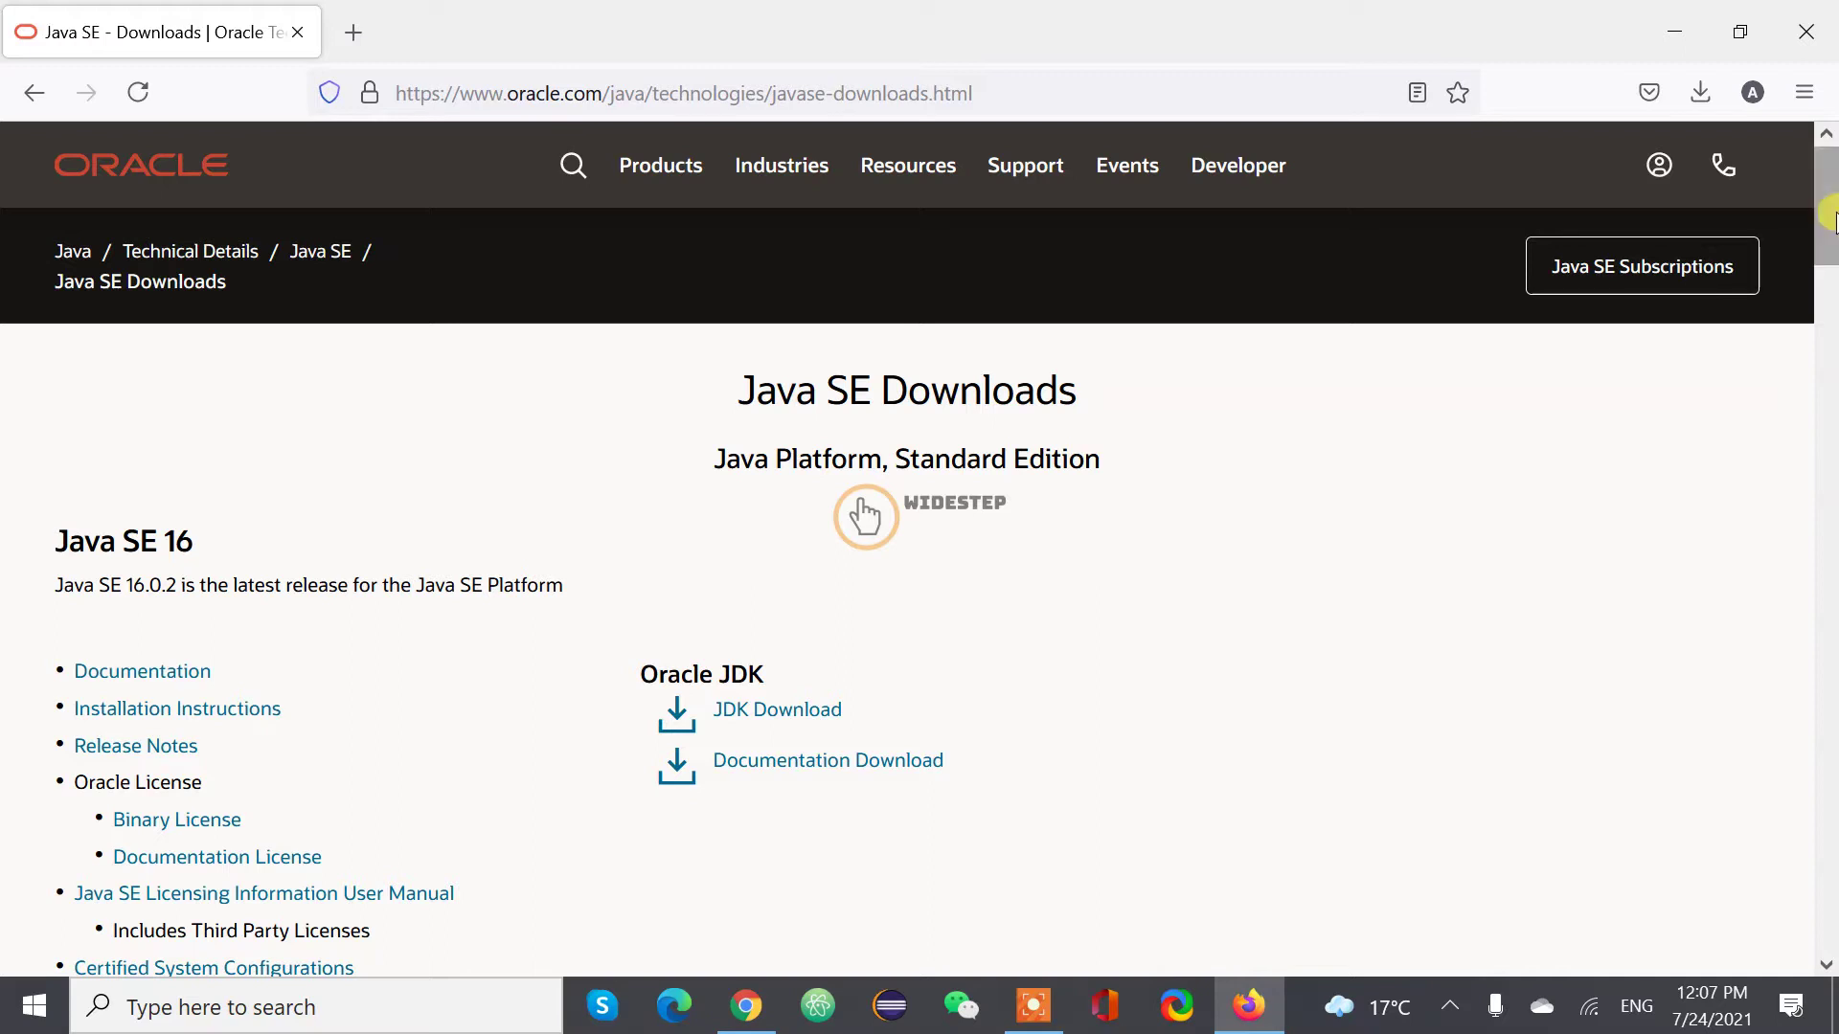
drag(1830, 220, 1829, 410)
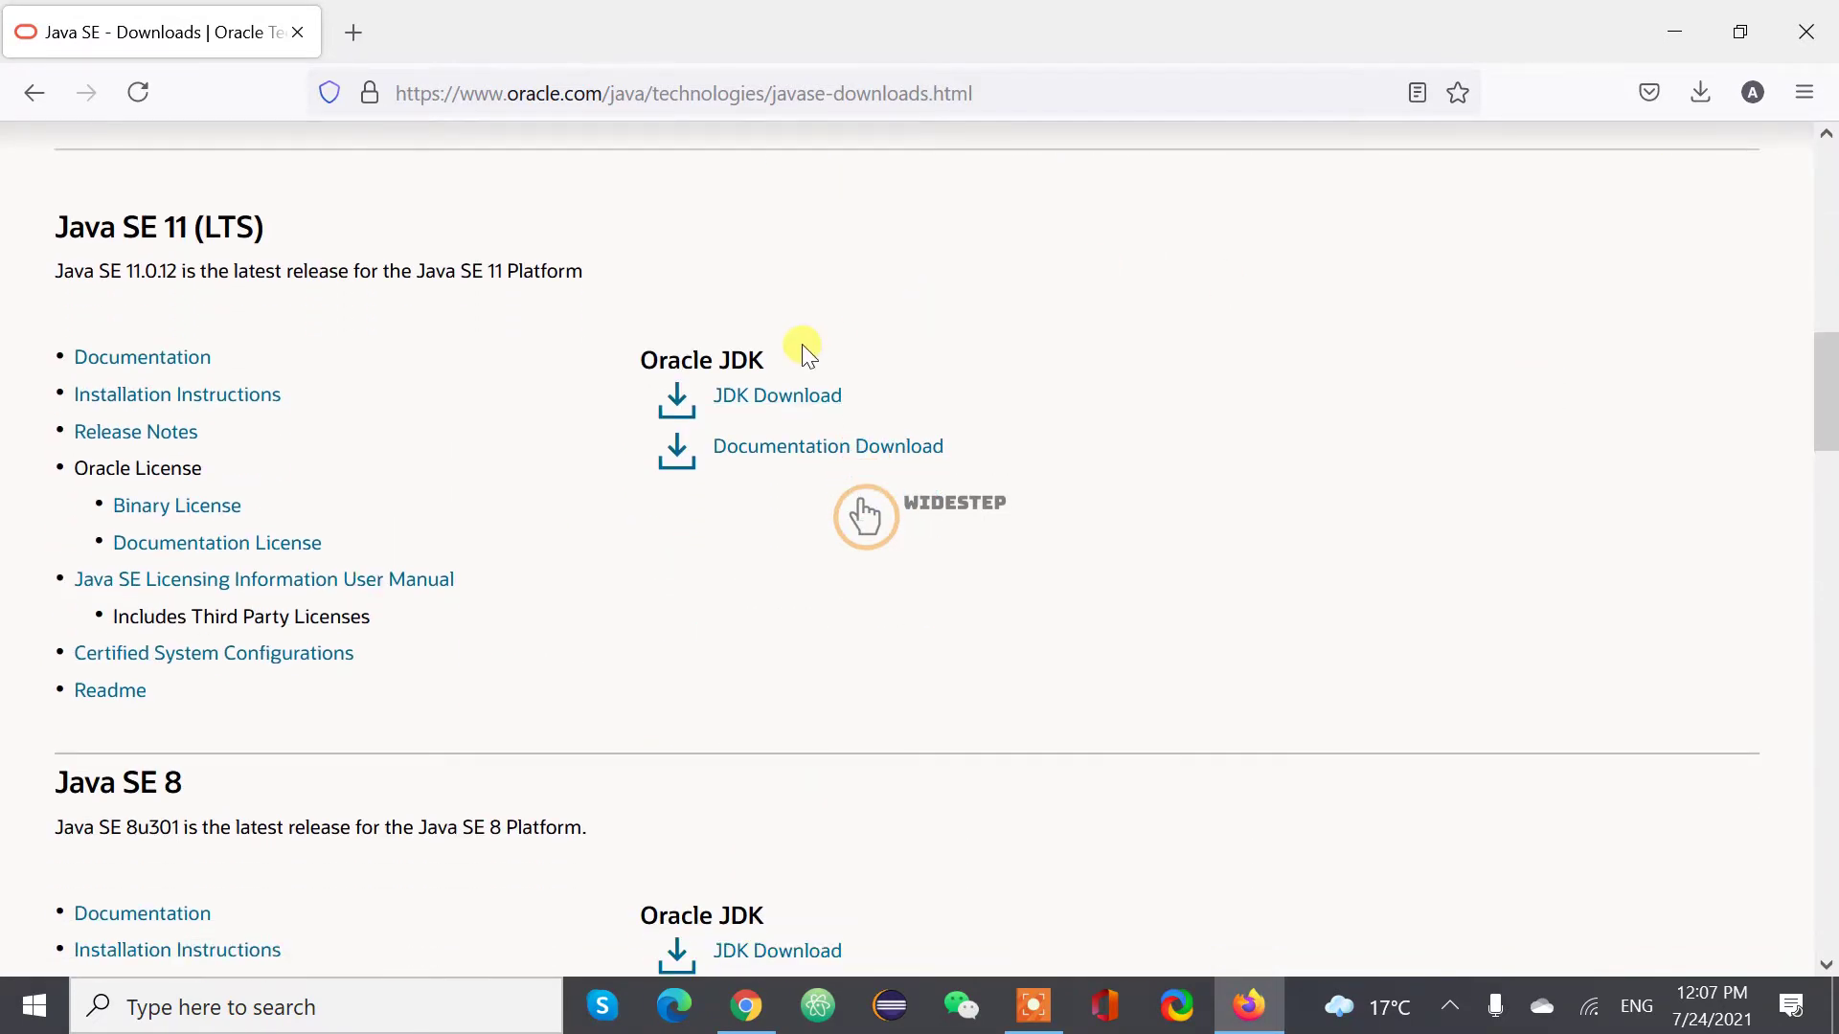
click(766, 397)
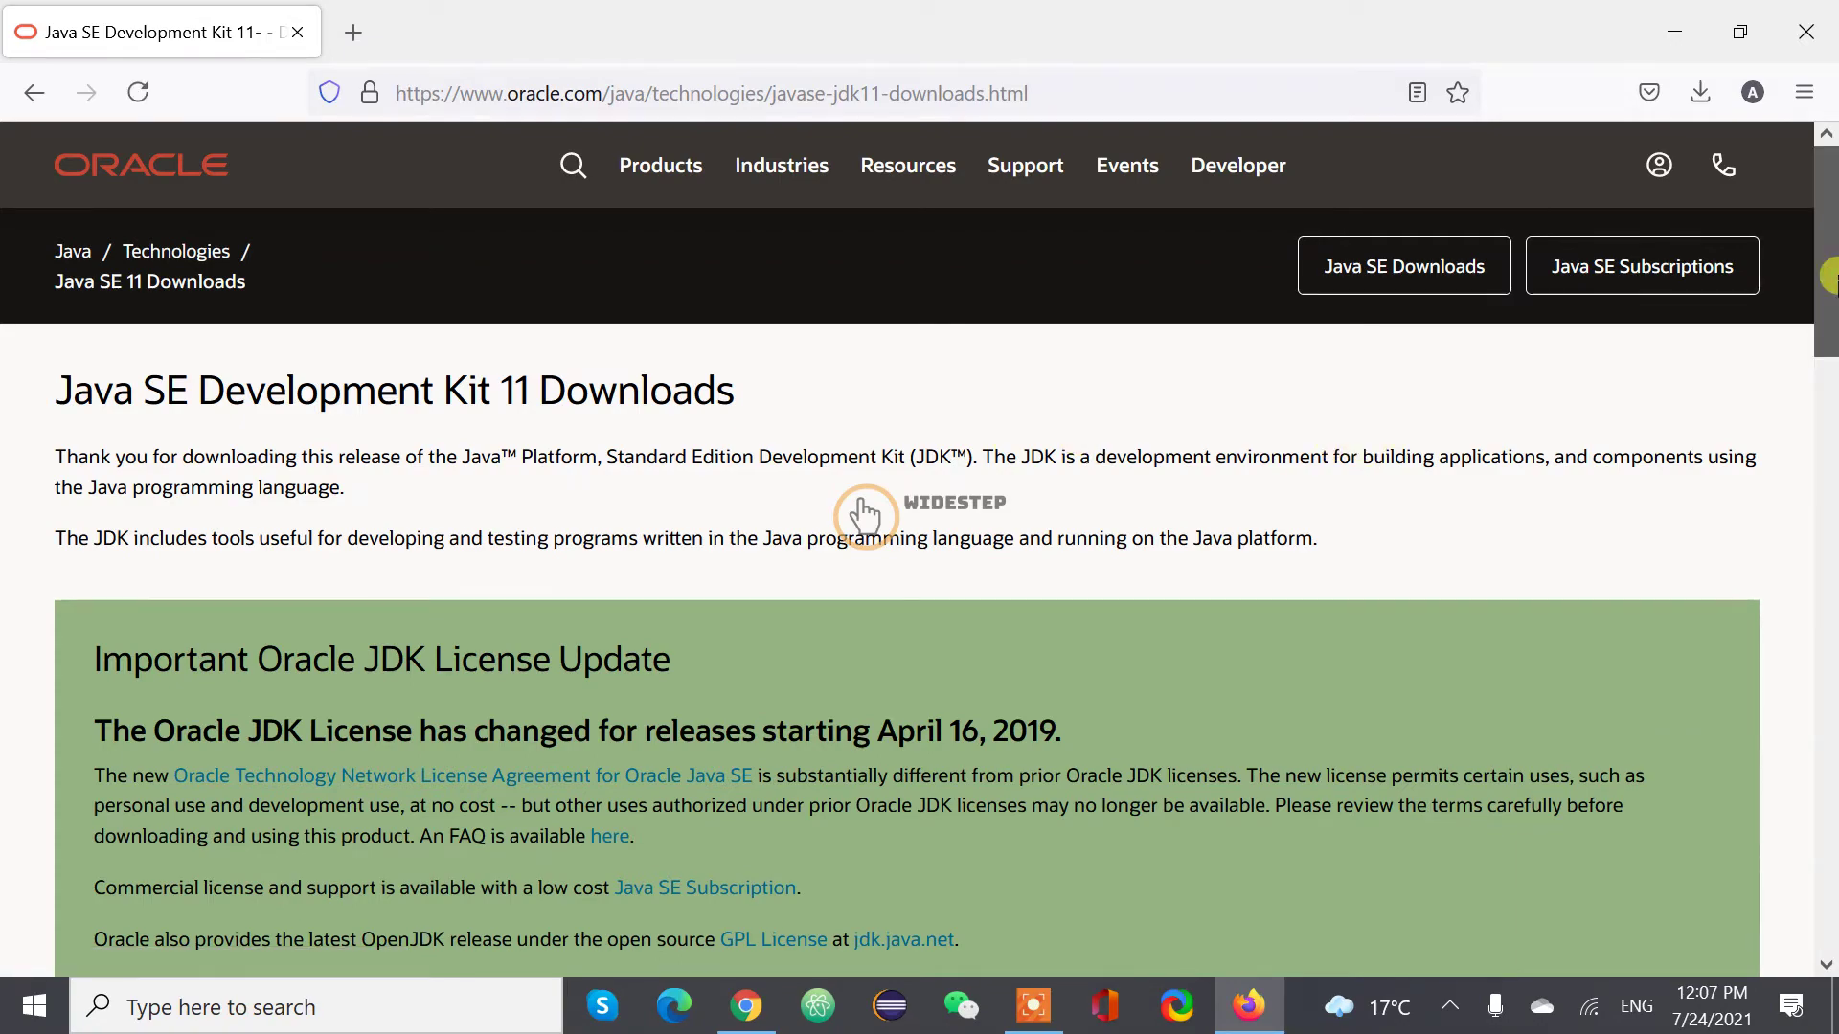
Step: Copy the address of the Java SE 11 Downloads page and sign out of the Oracle account
scroll(1830, 392, down, 4)
drag(1829, 392, 1831, 653)
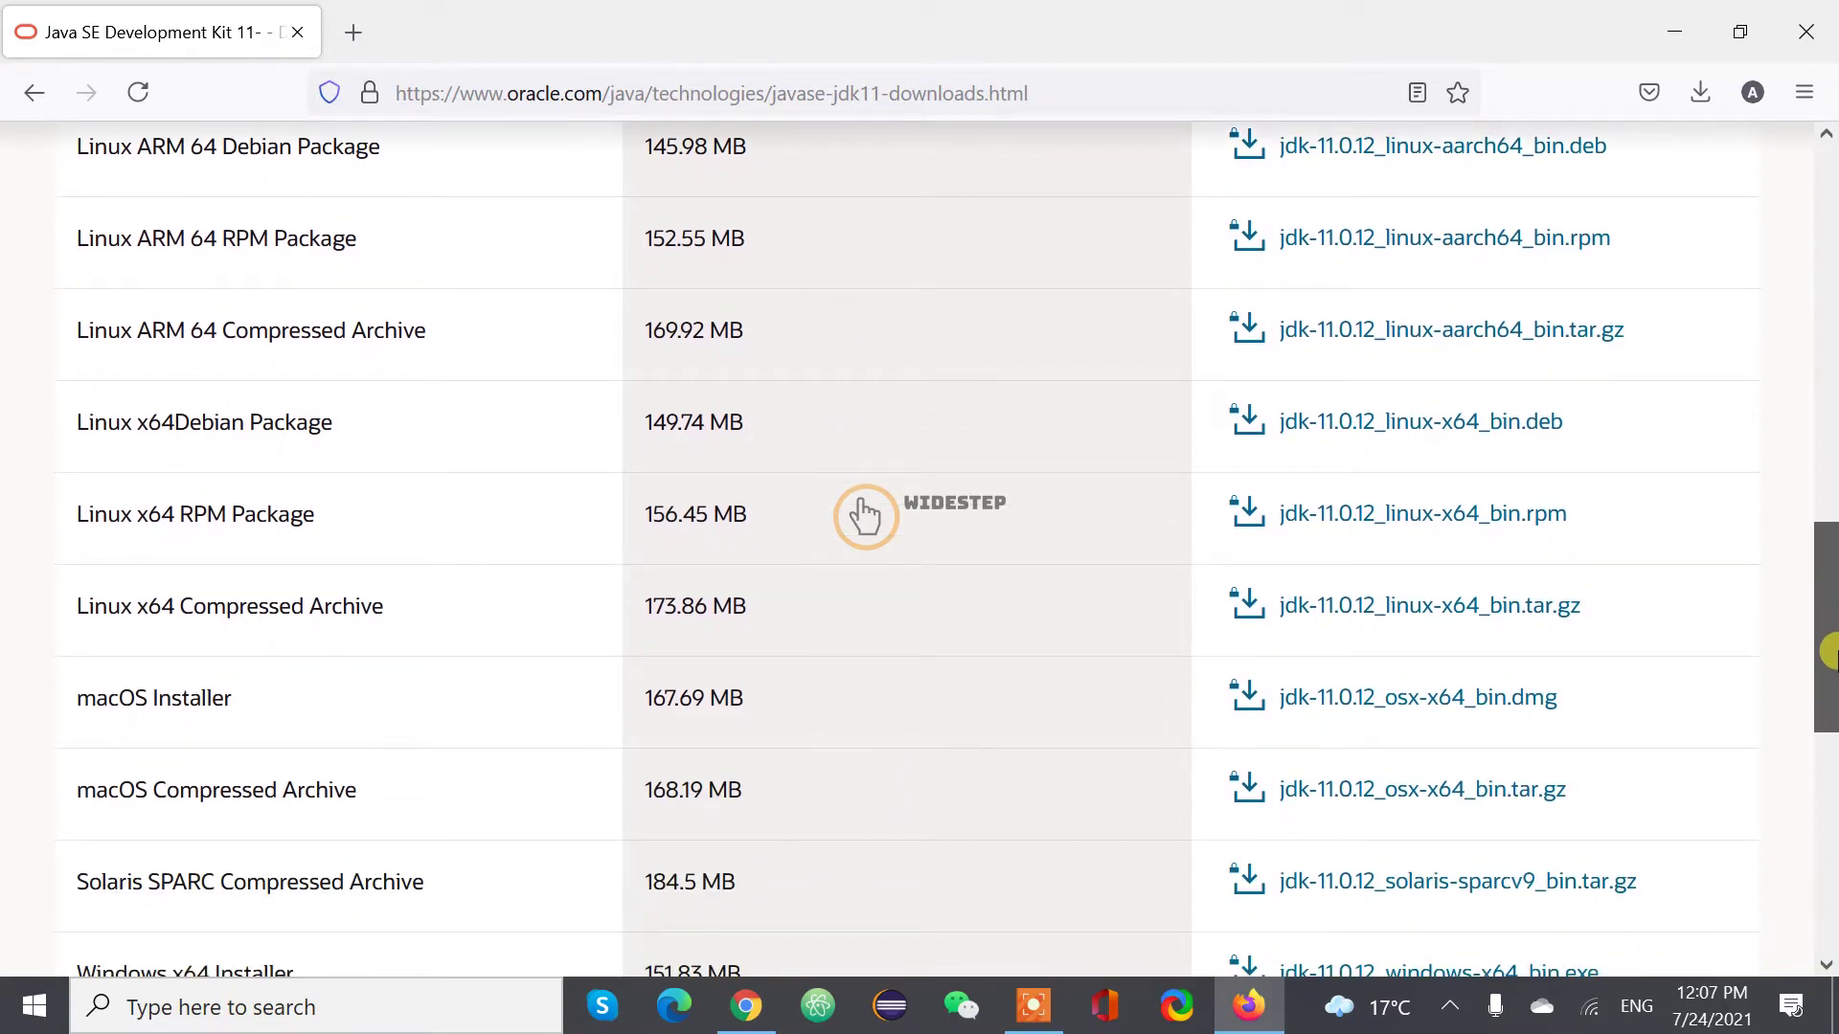
drag(1831, 654, 1831, 740)
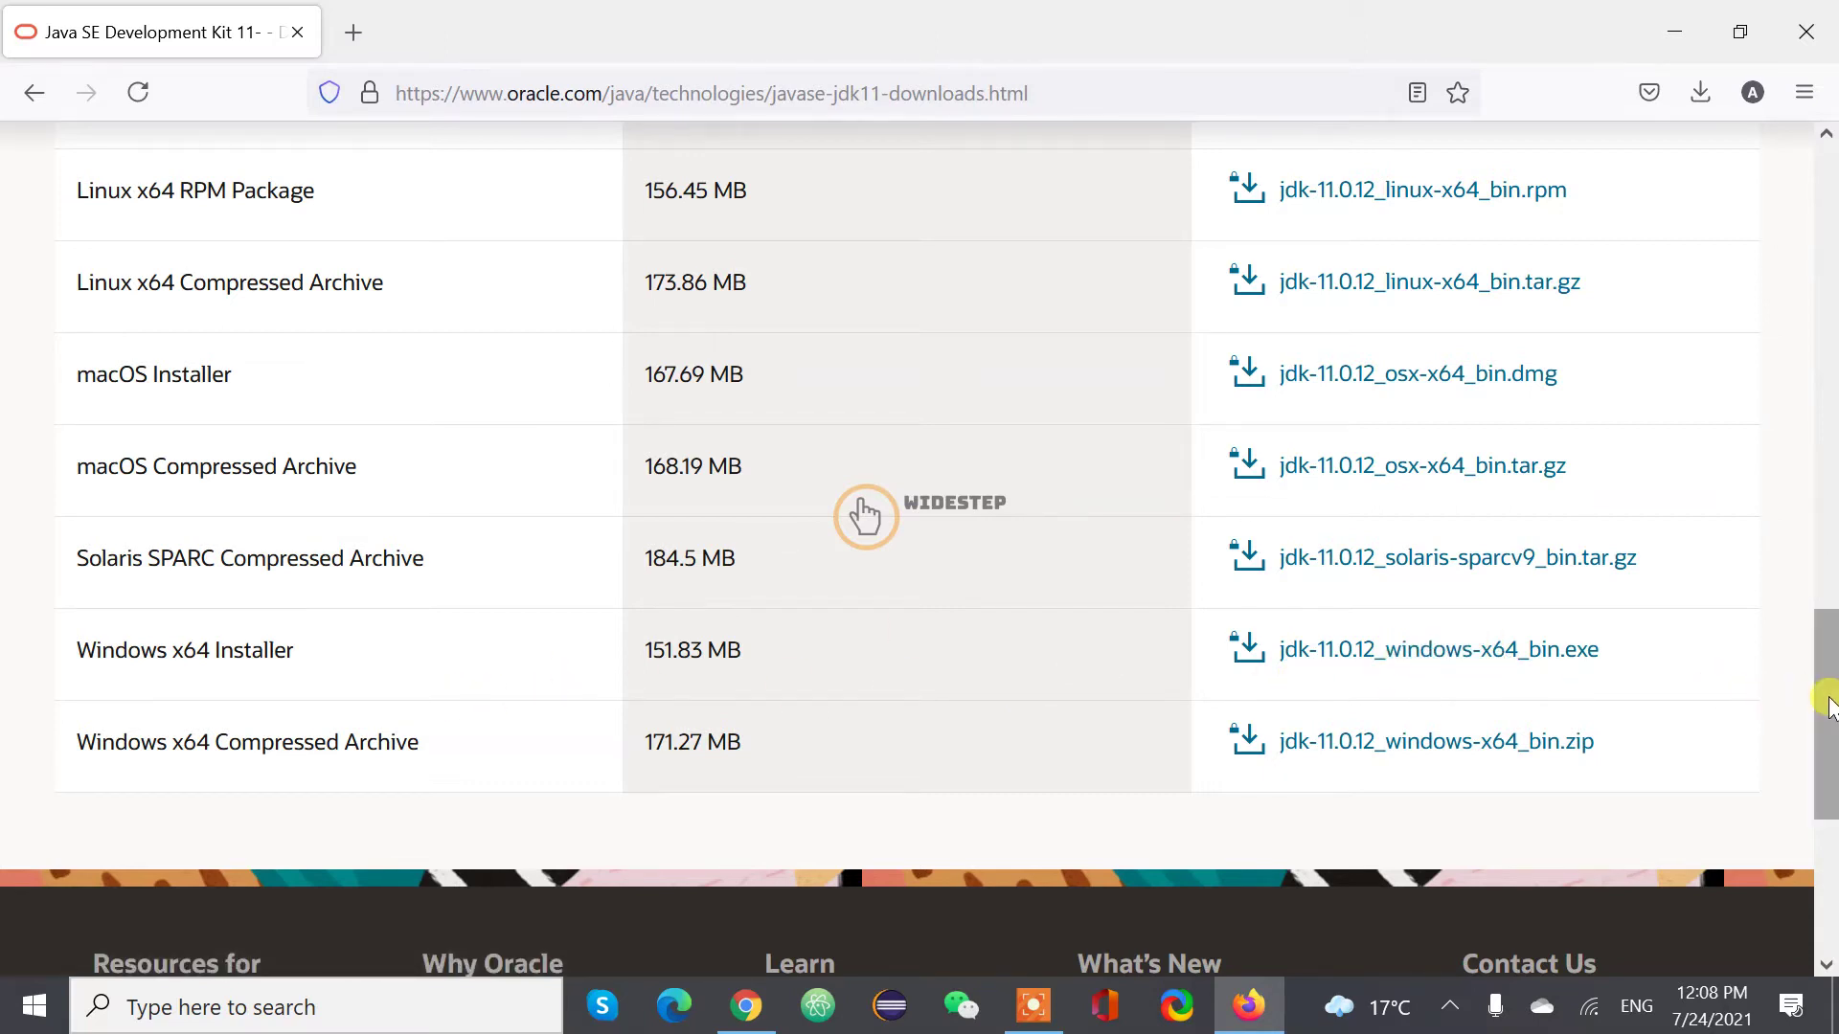
drag(1829, 709, 1830, 251)
click(1659, 166)
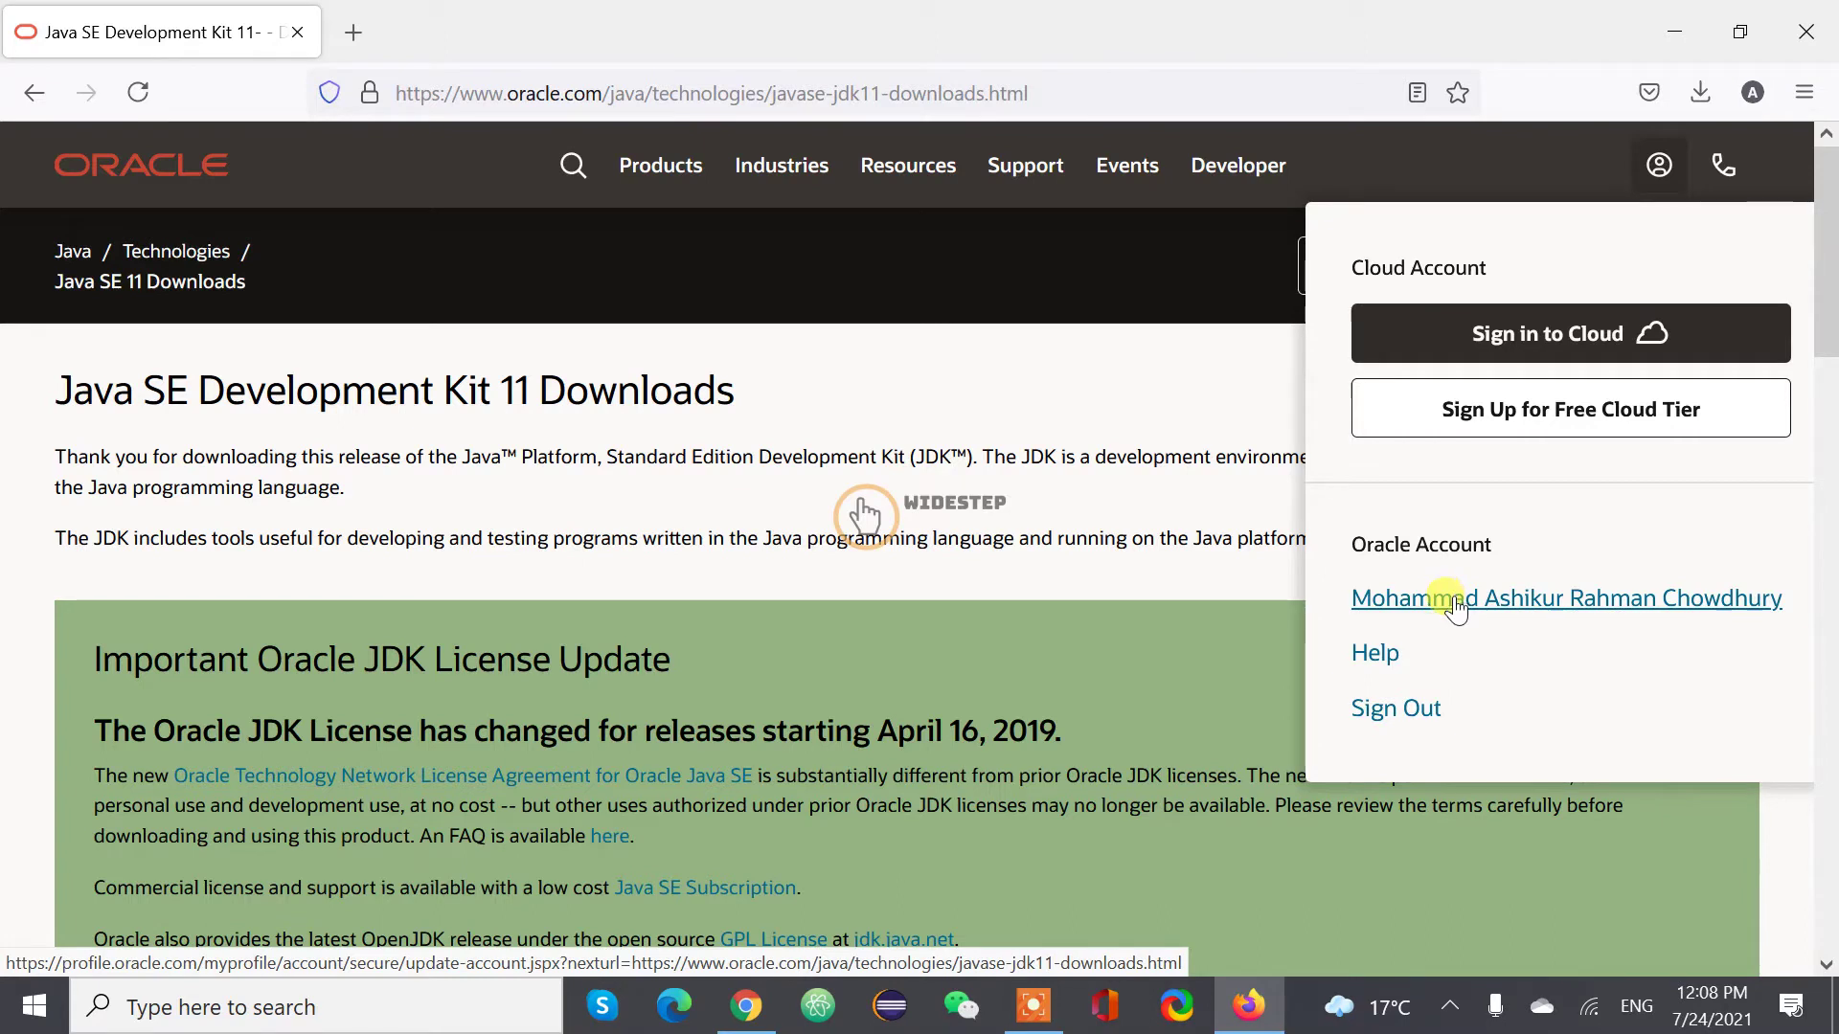
right_click(1408, 716)
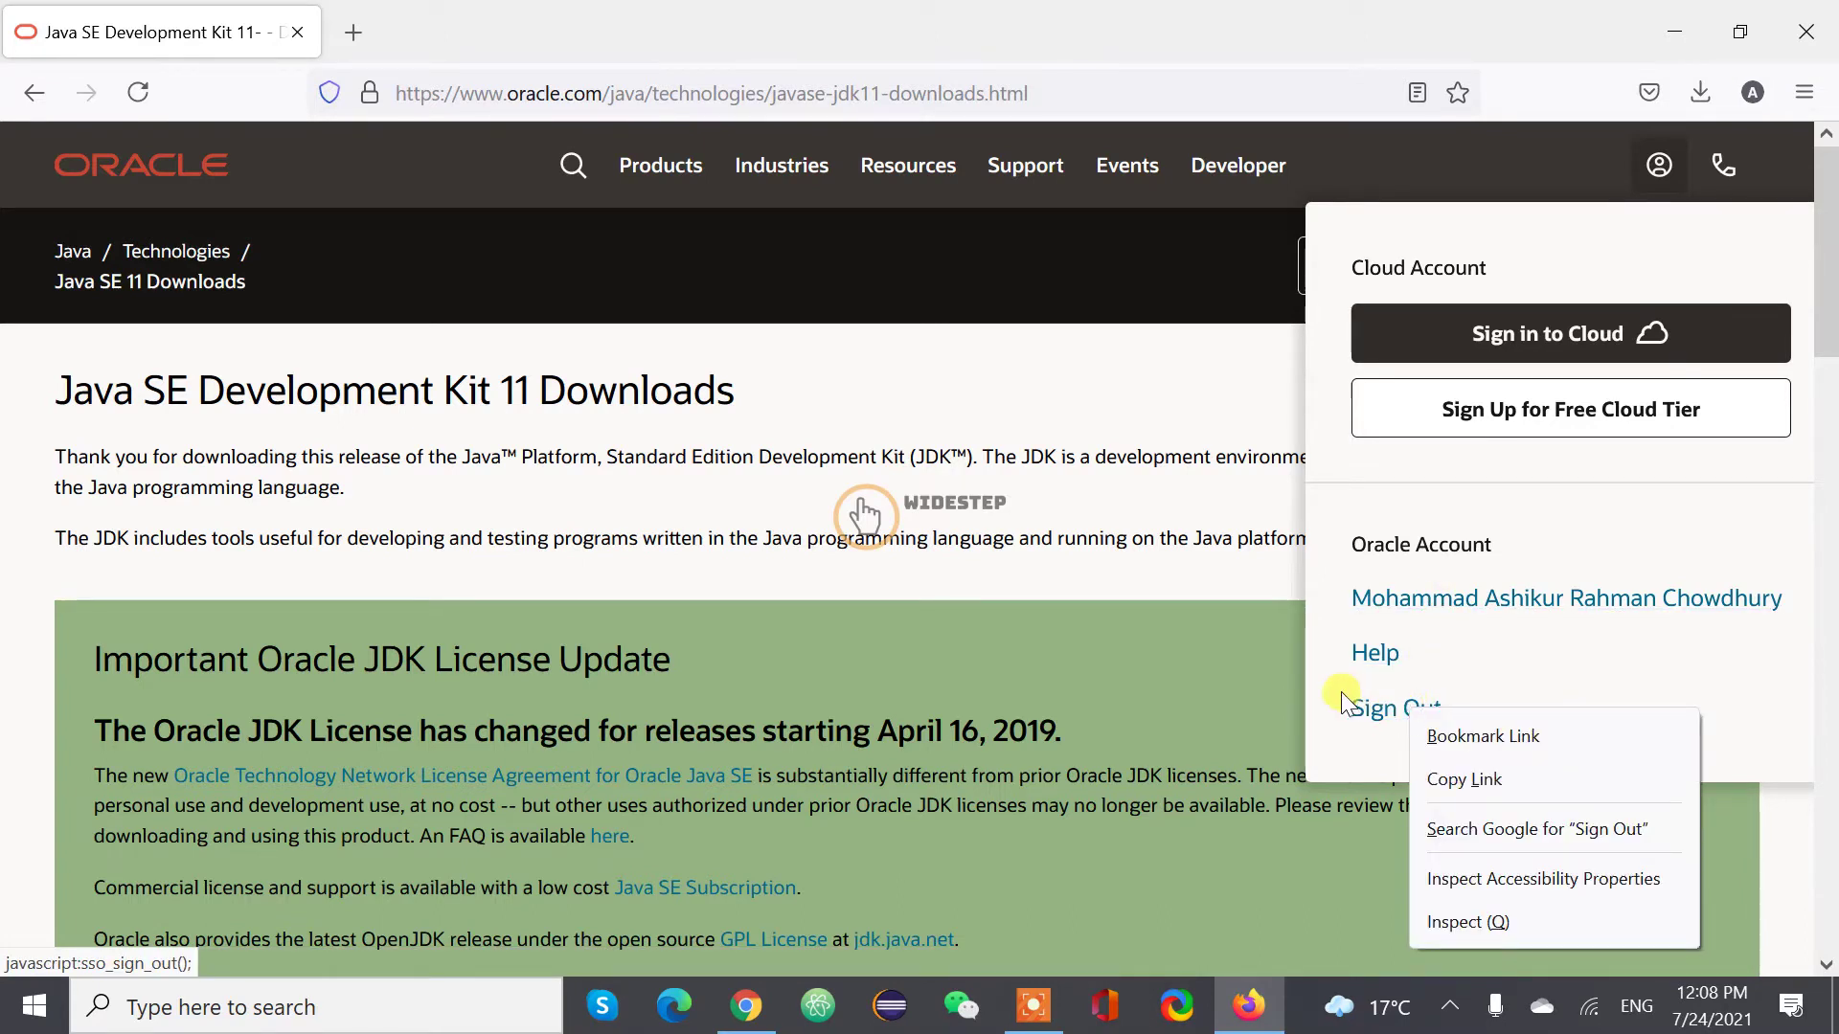
click(1102, 81)
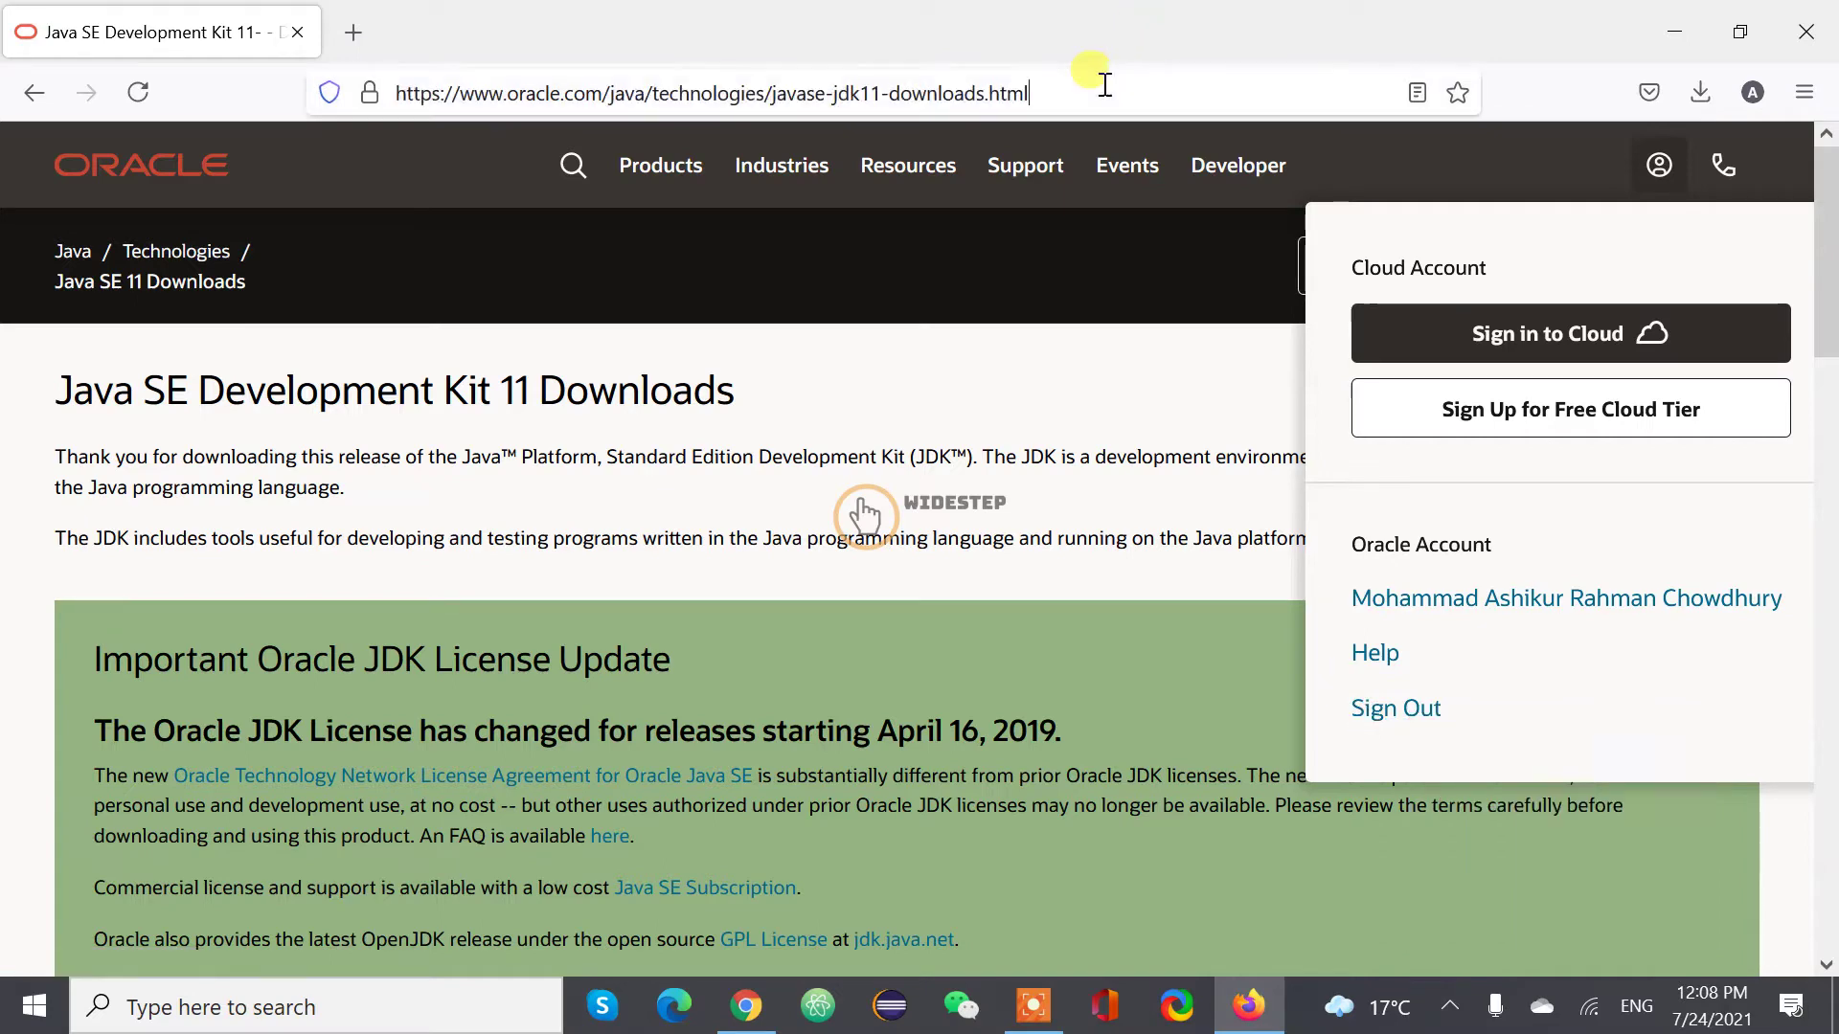
key(ctrl+c)
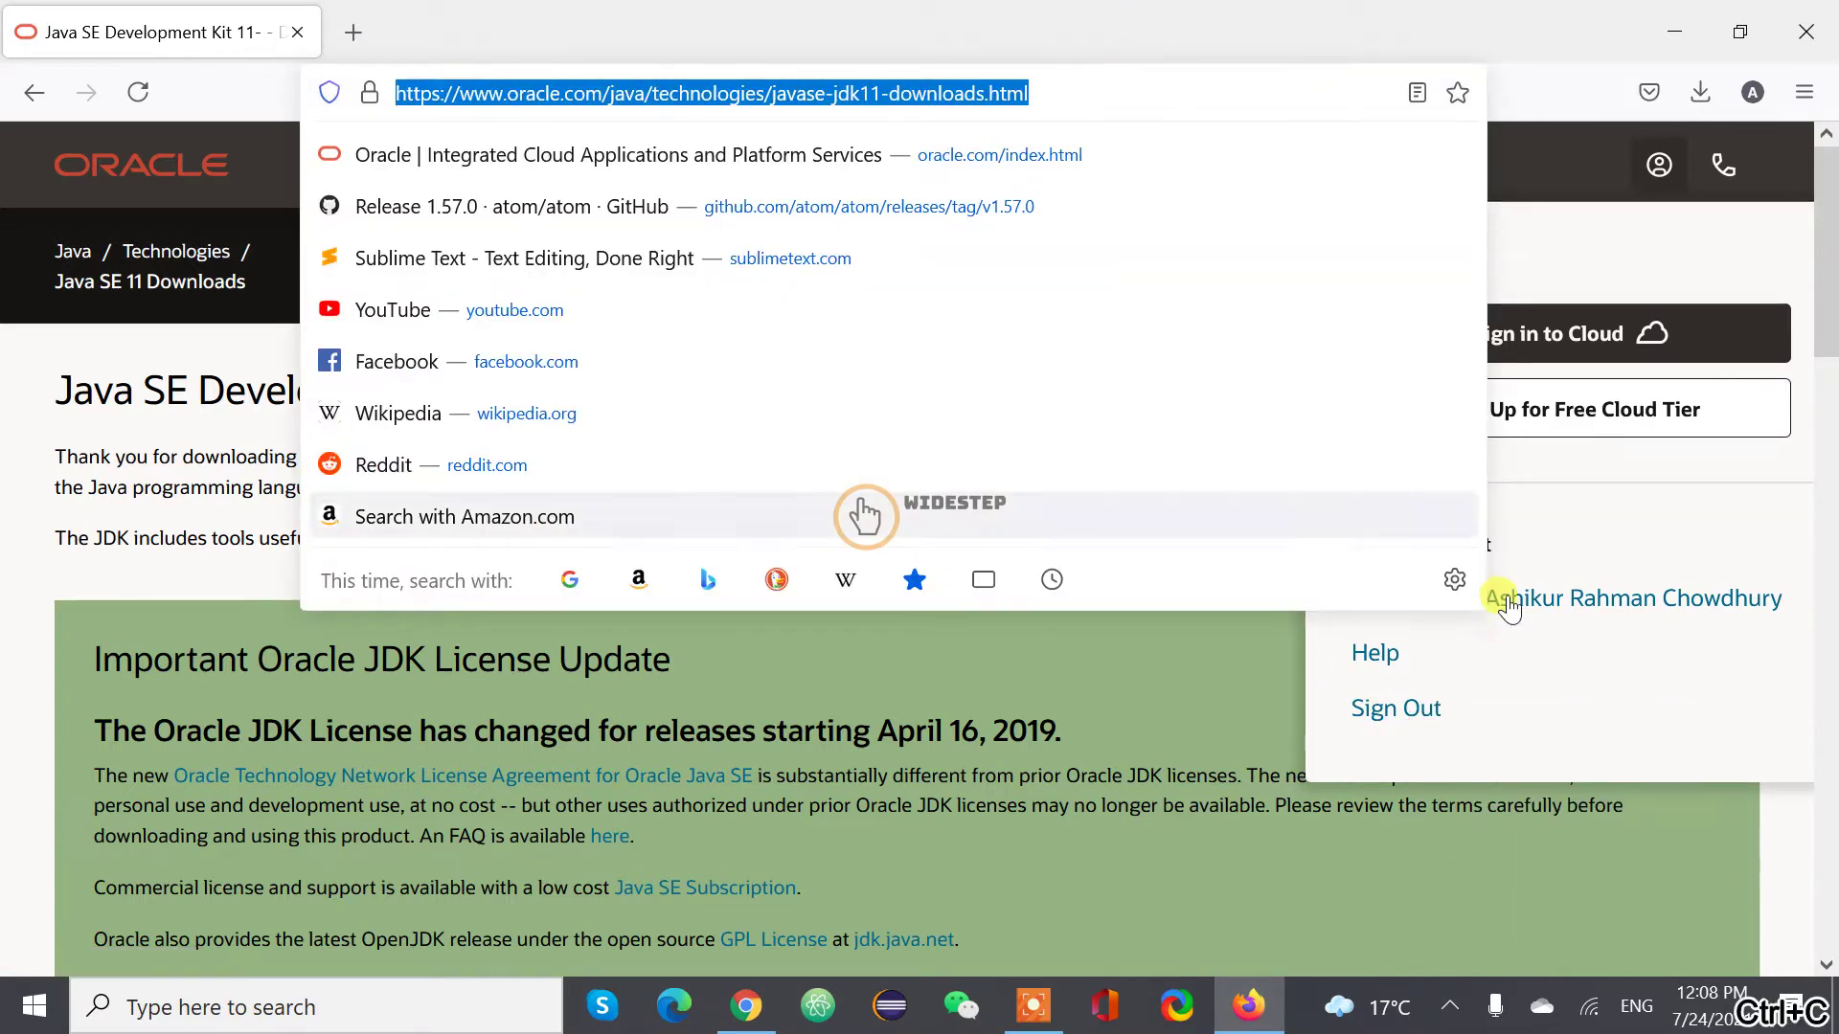
click(1414, 718)
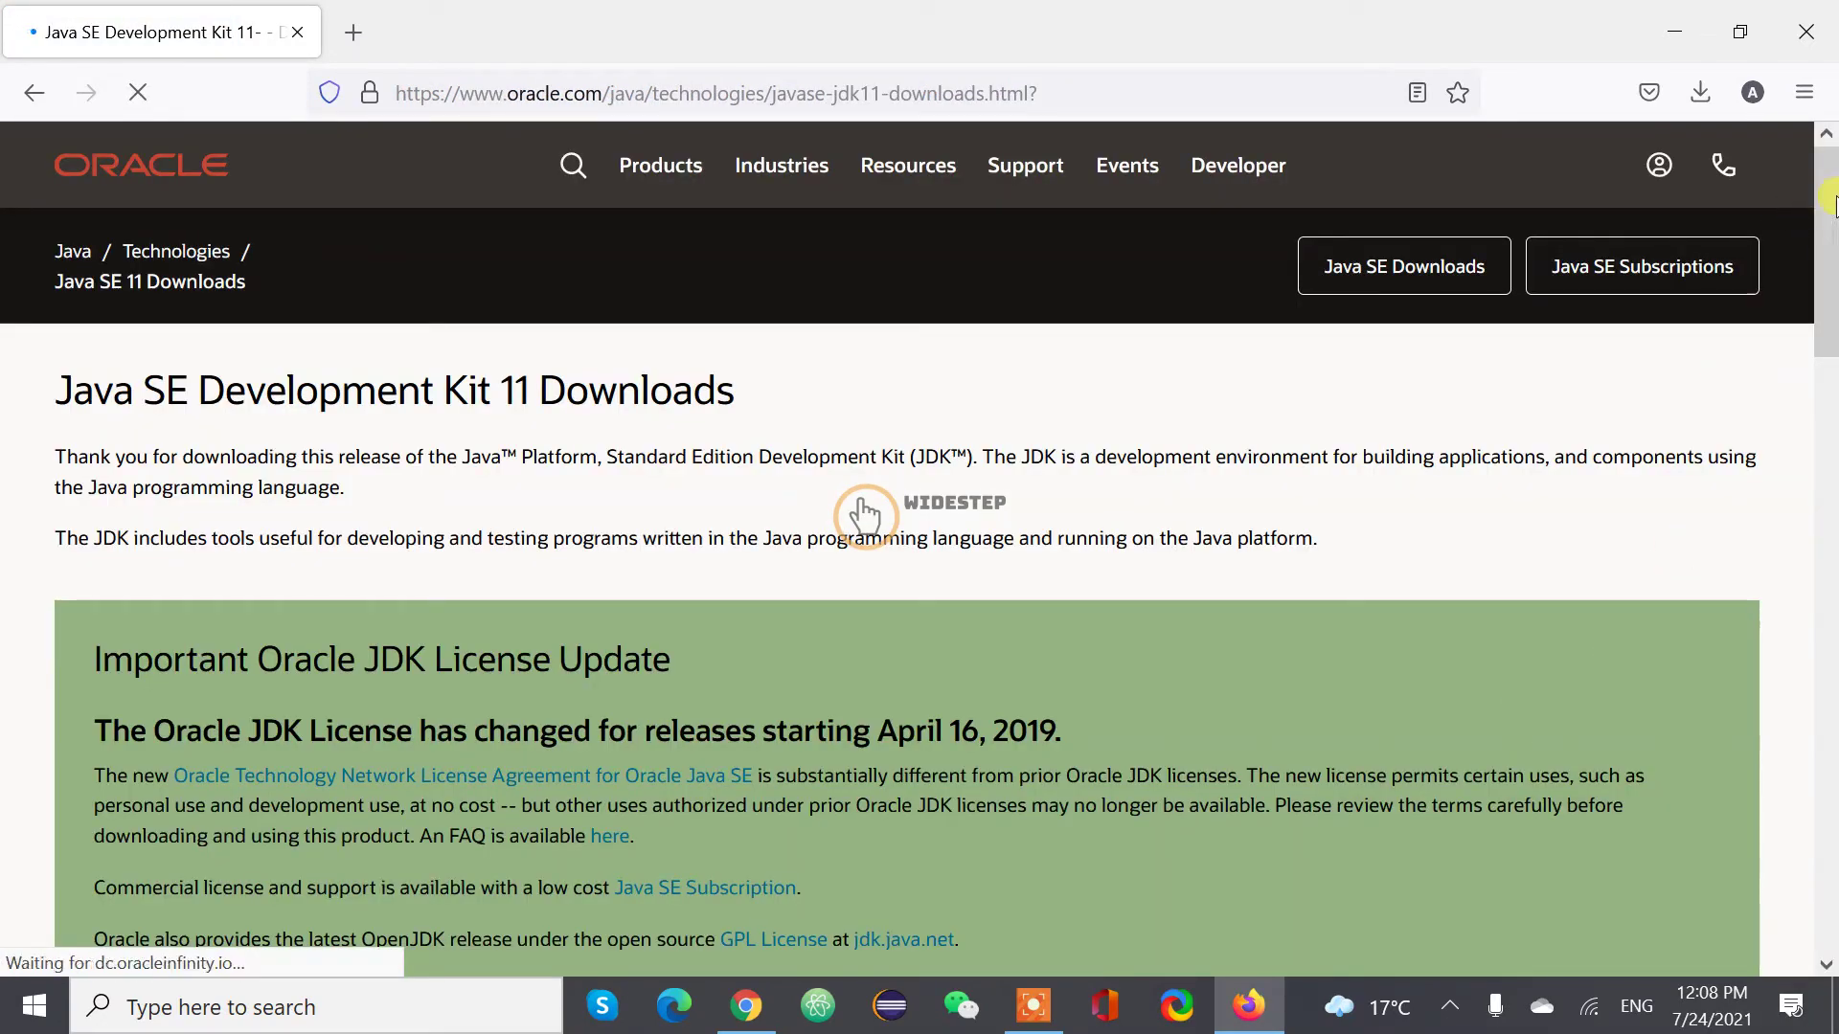
Step: Request the Windows x64 Installer jdk-11.0.12_windows-x64_bin.exe and accept the Oracle Technology Network License Agreement for Oracle Java SE
drag(1825, 279, 1794, 813)
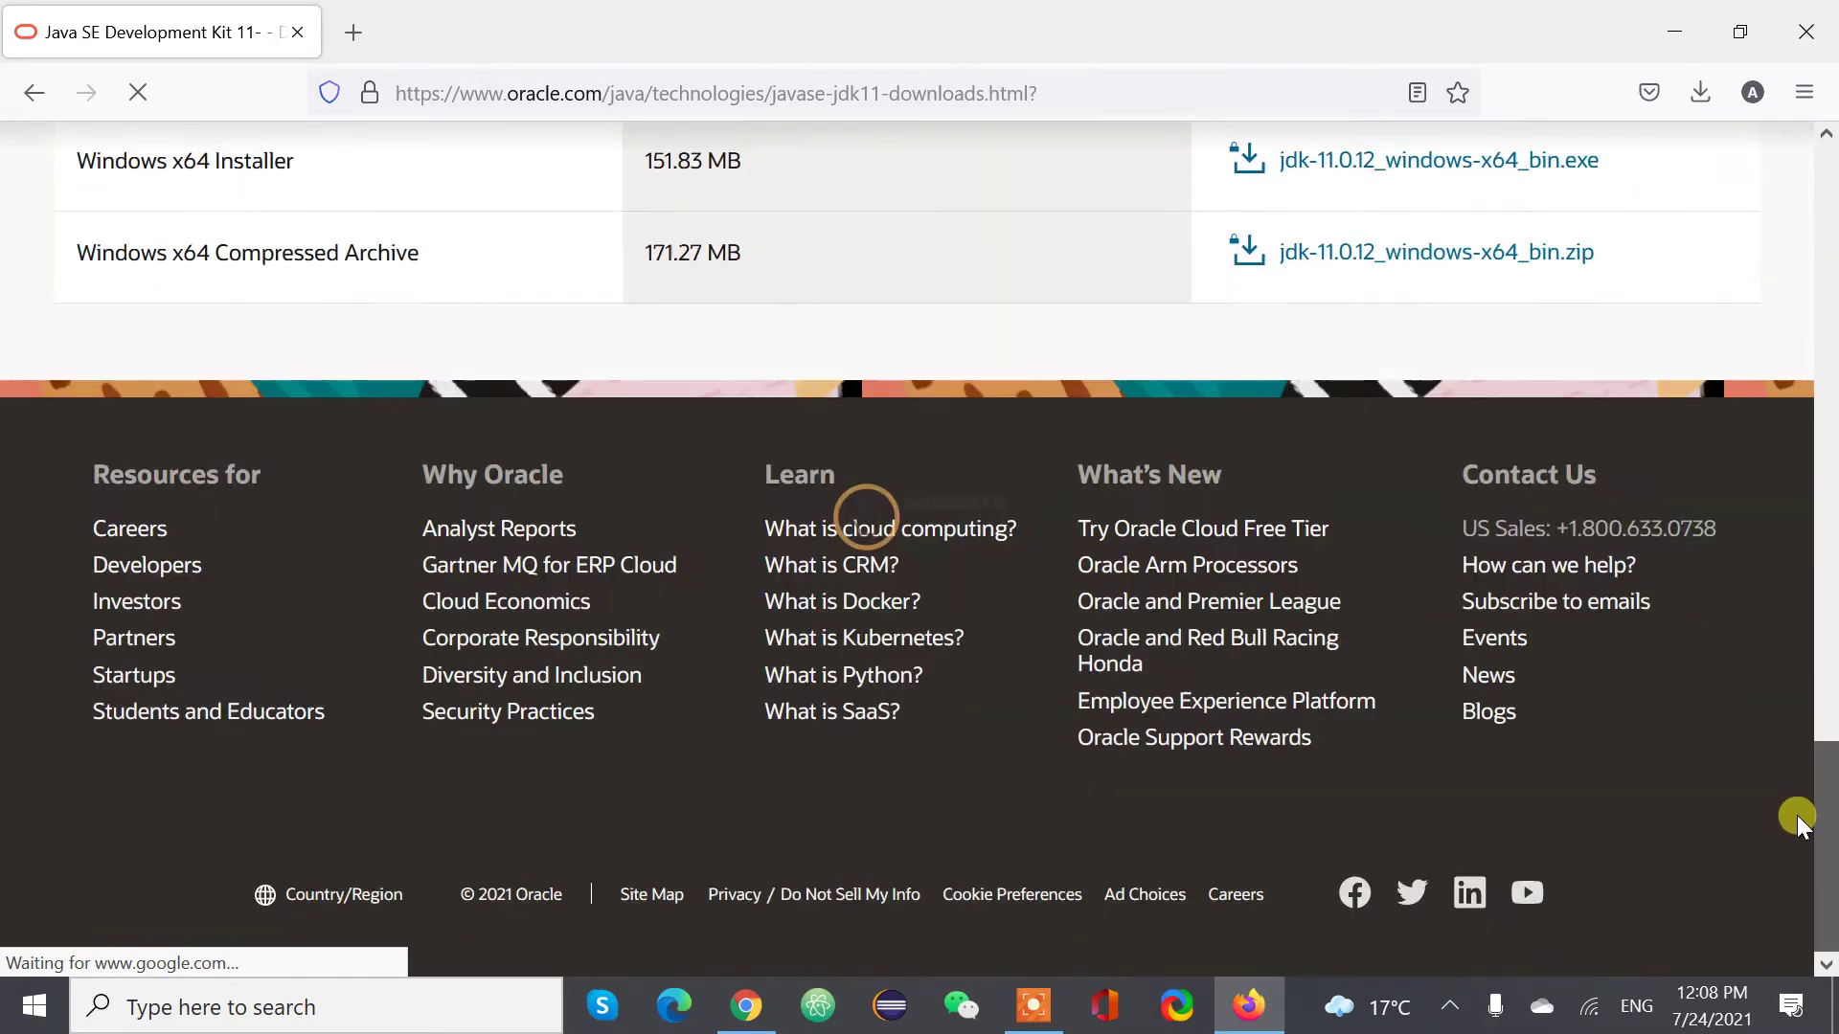
drag(1824, 833, 1825, 716)
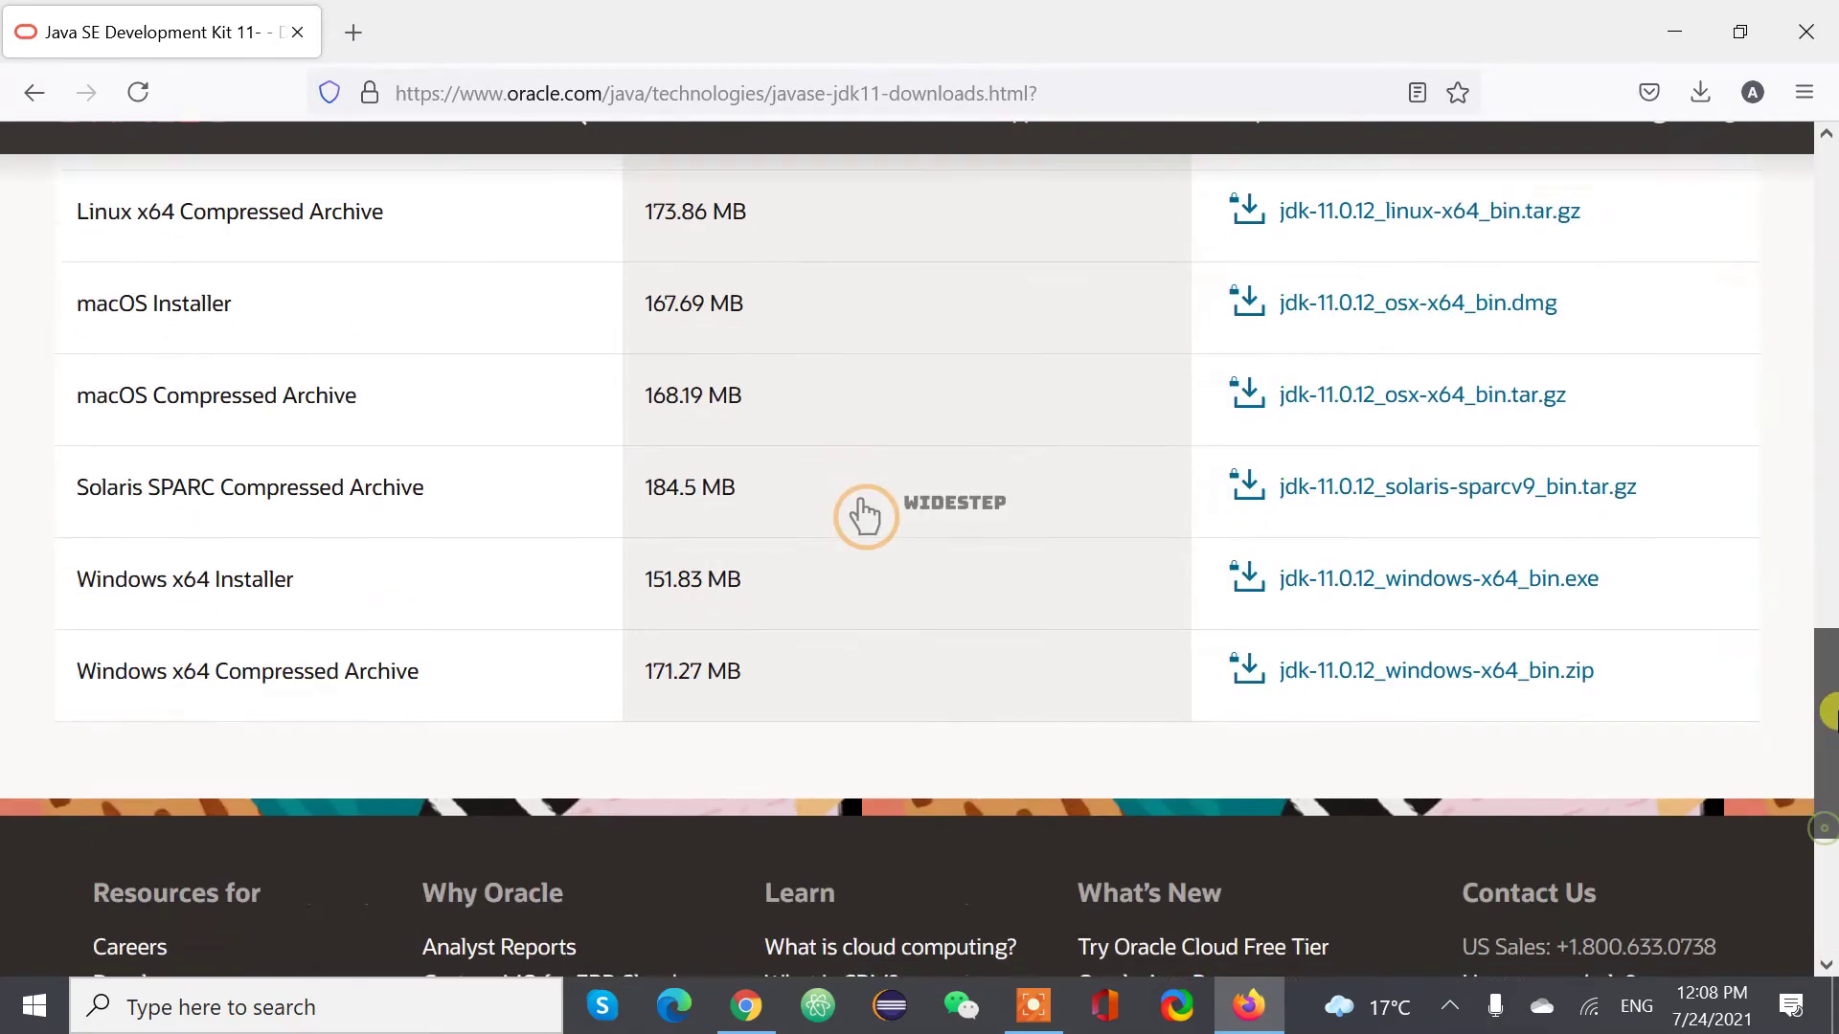
click(1567, 599)
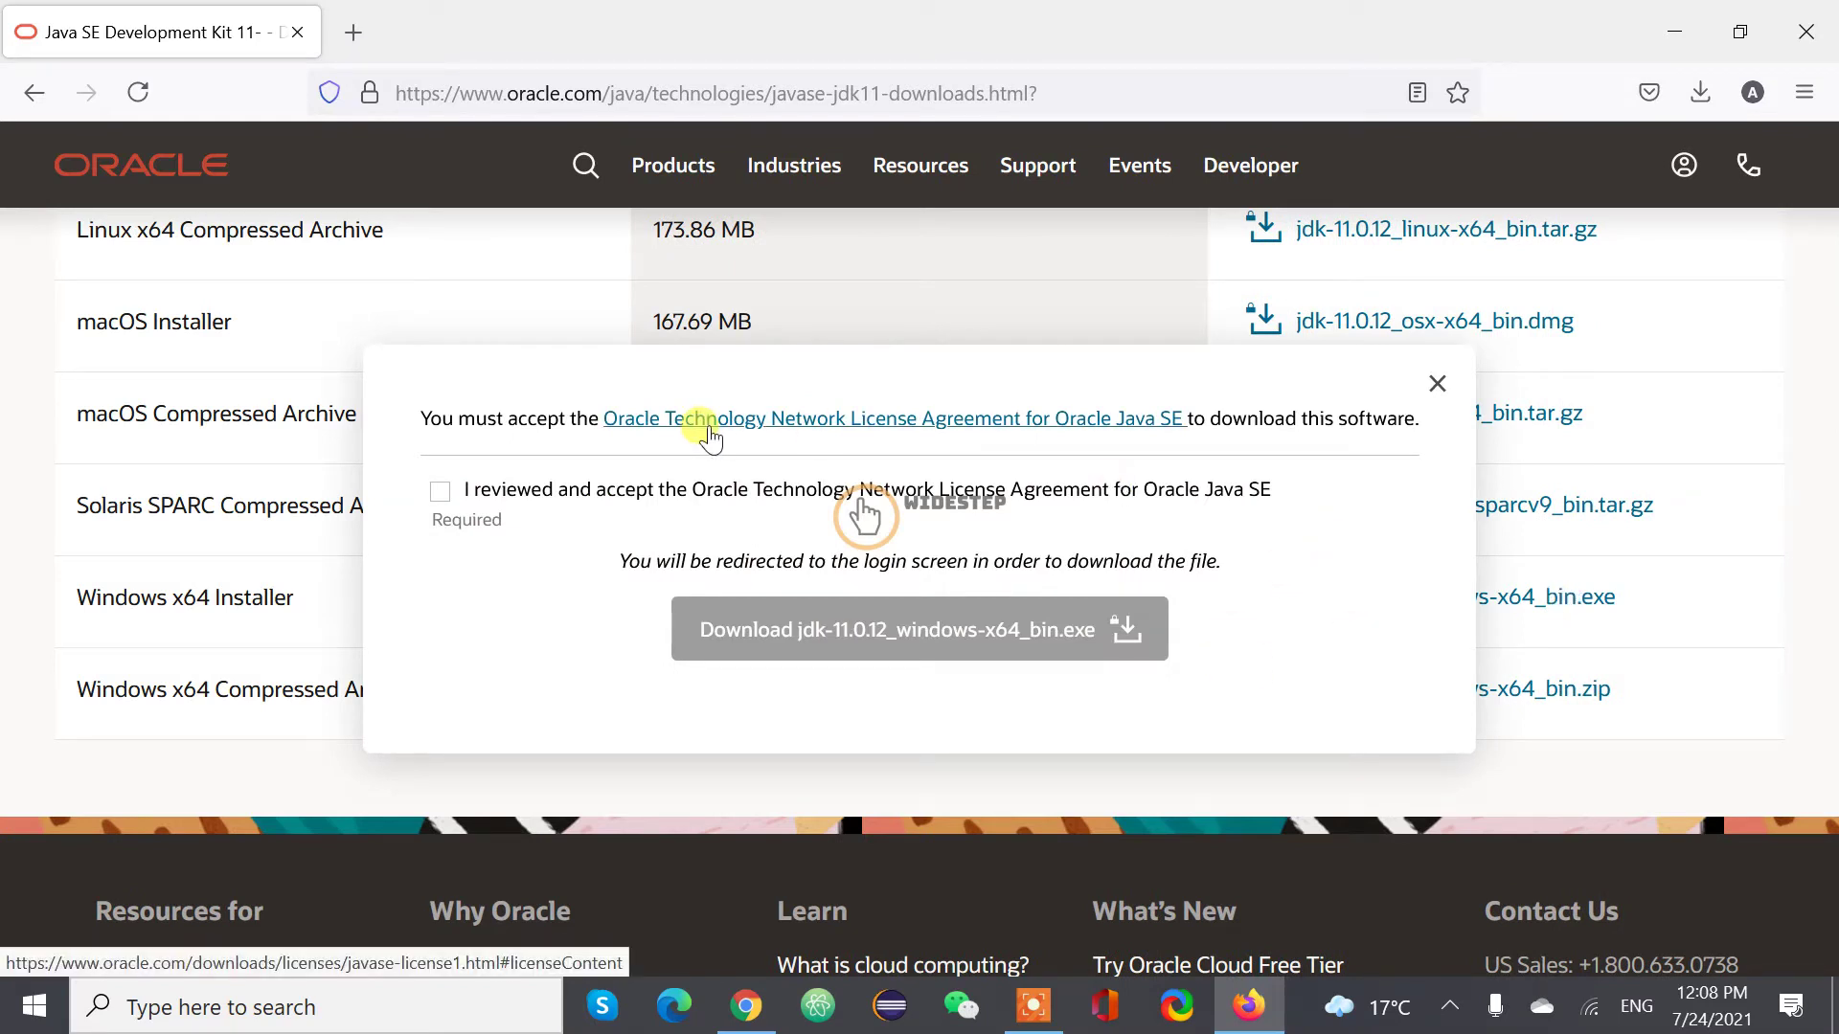
click(443, 493)
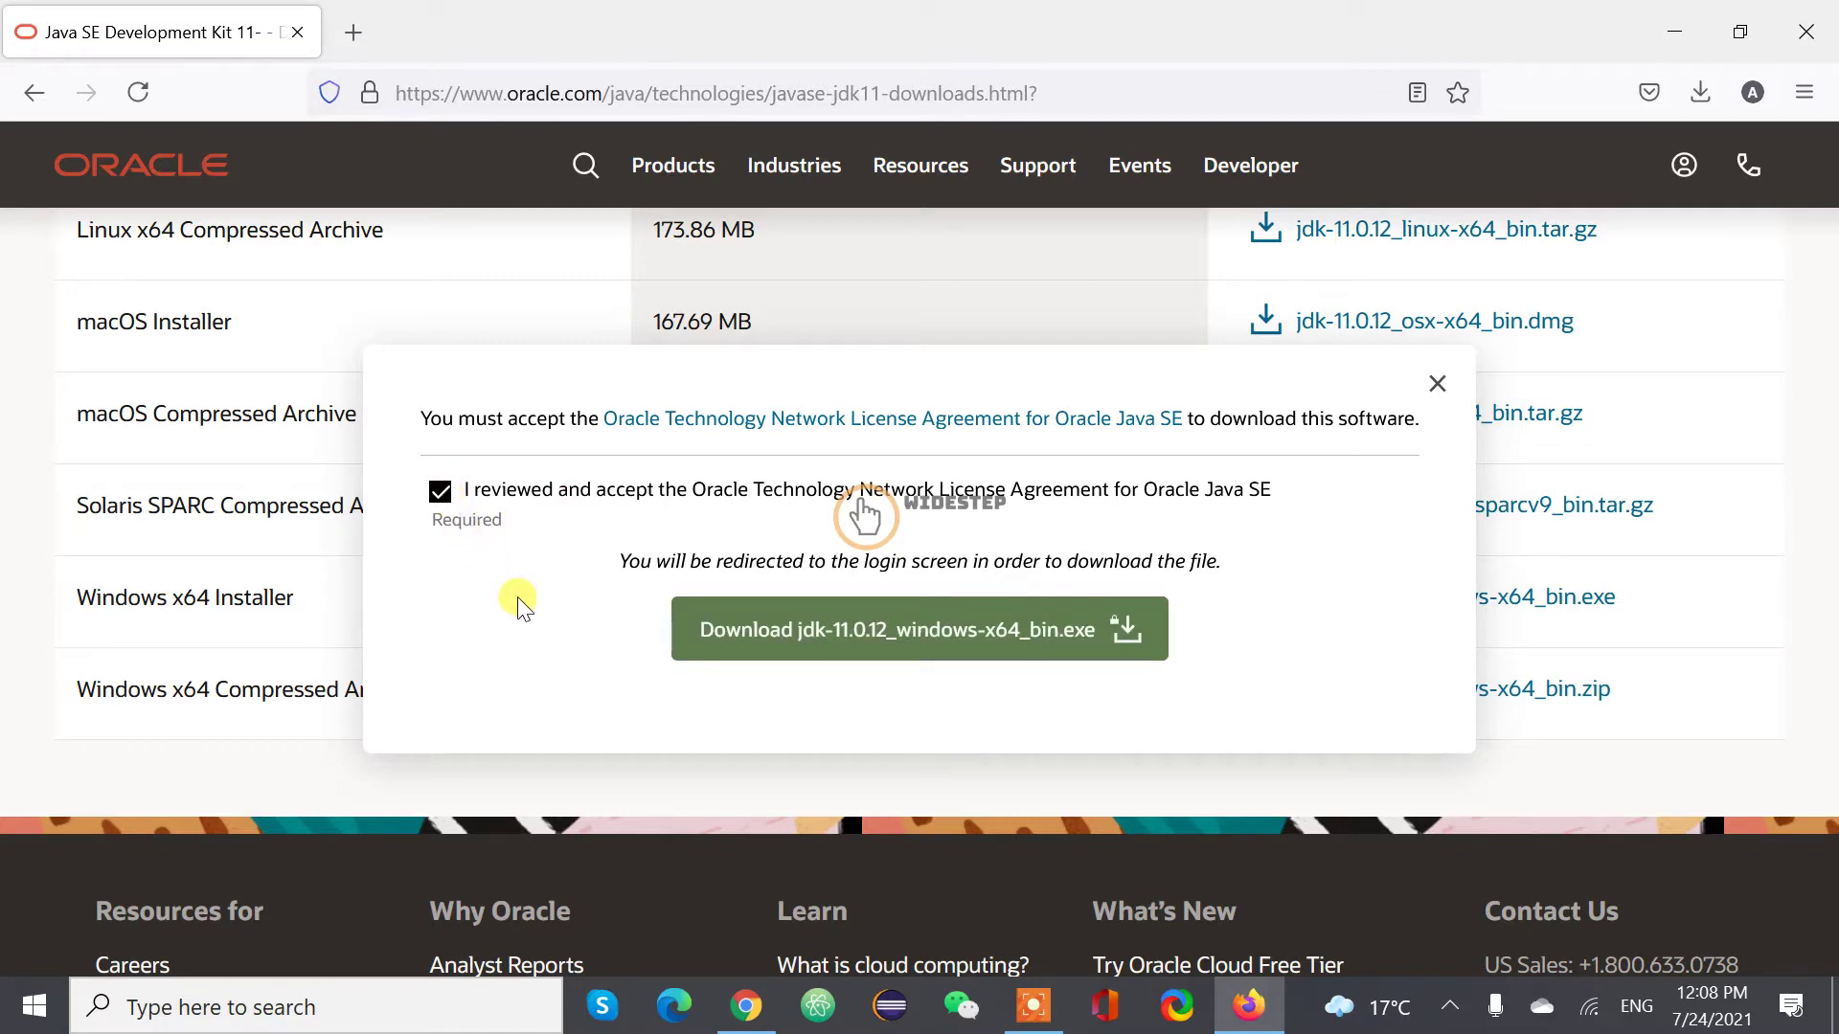
click(755, 634)
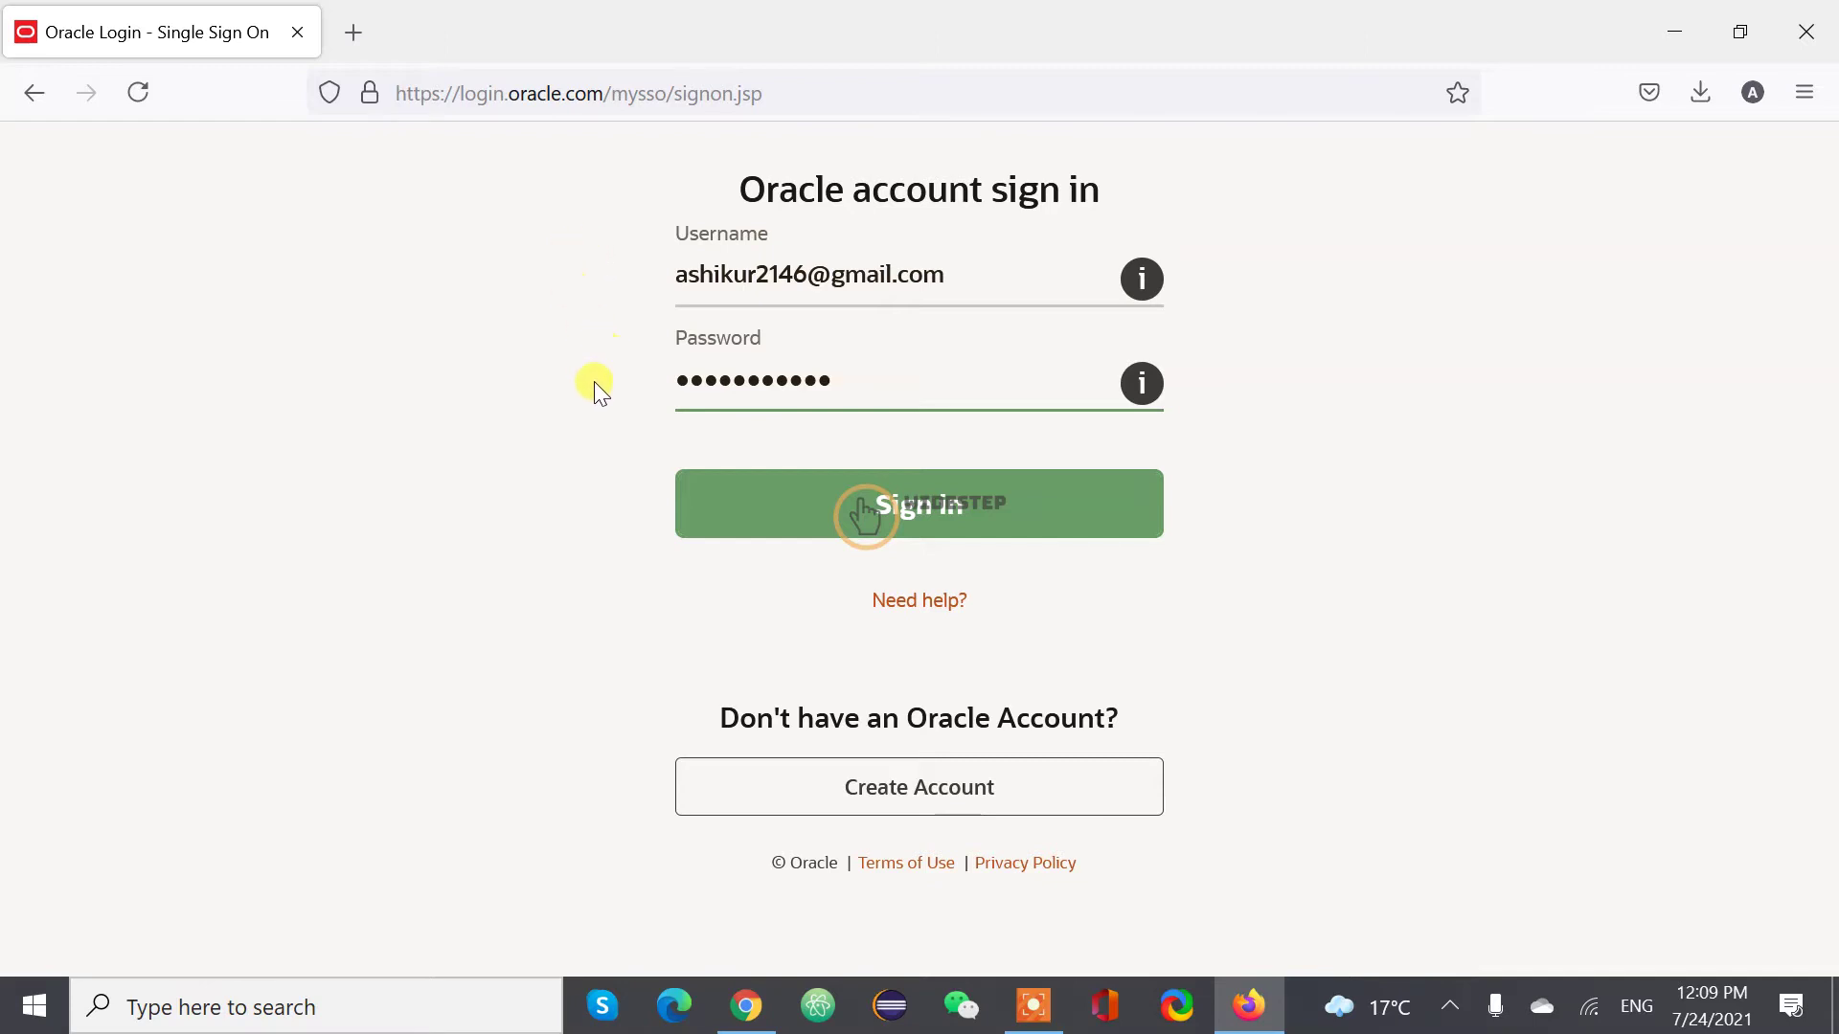
Step: Sign in to the Oracle account and save the jdk-11.0.12_windows-x64_bin.exe file
click(855, 510)
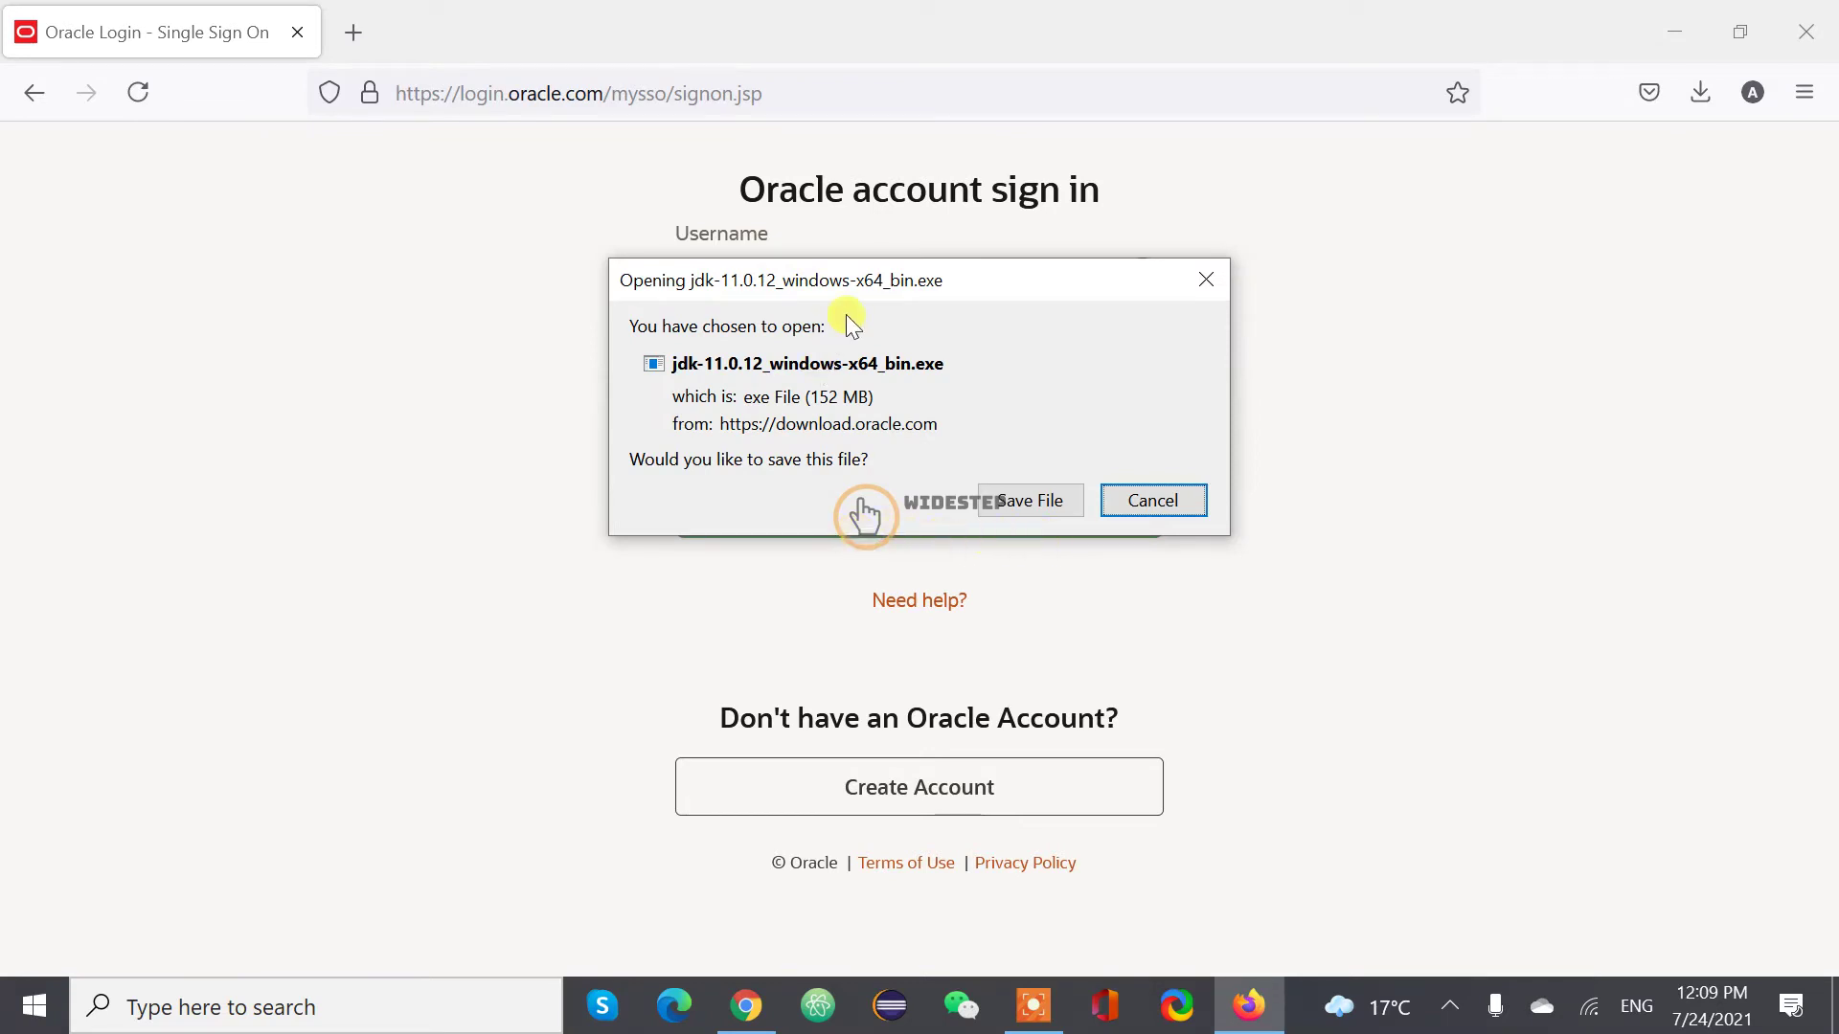
click(993, 491)
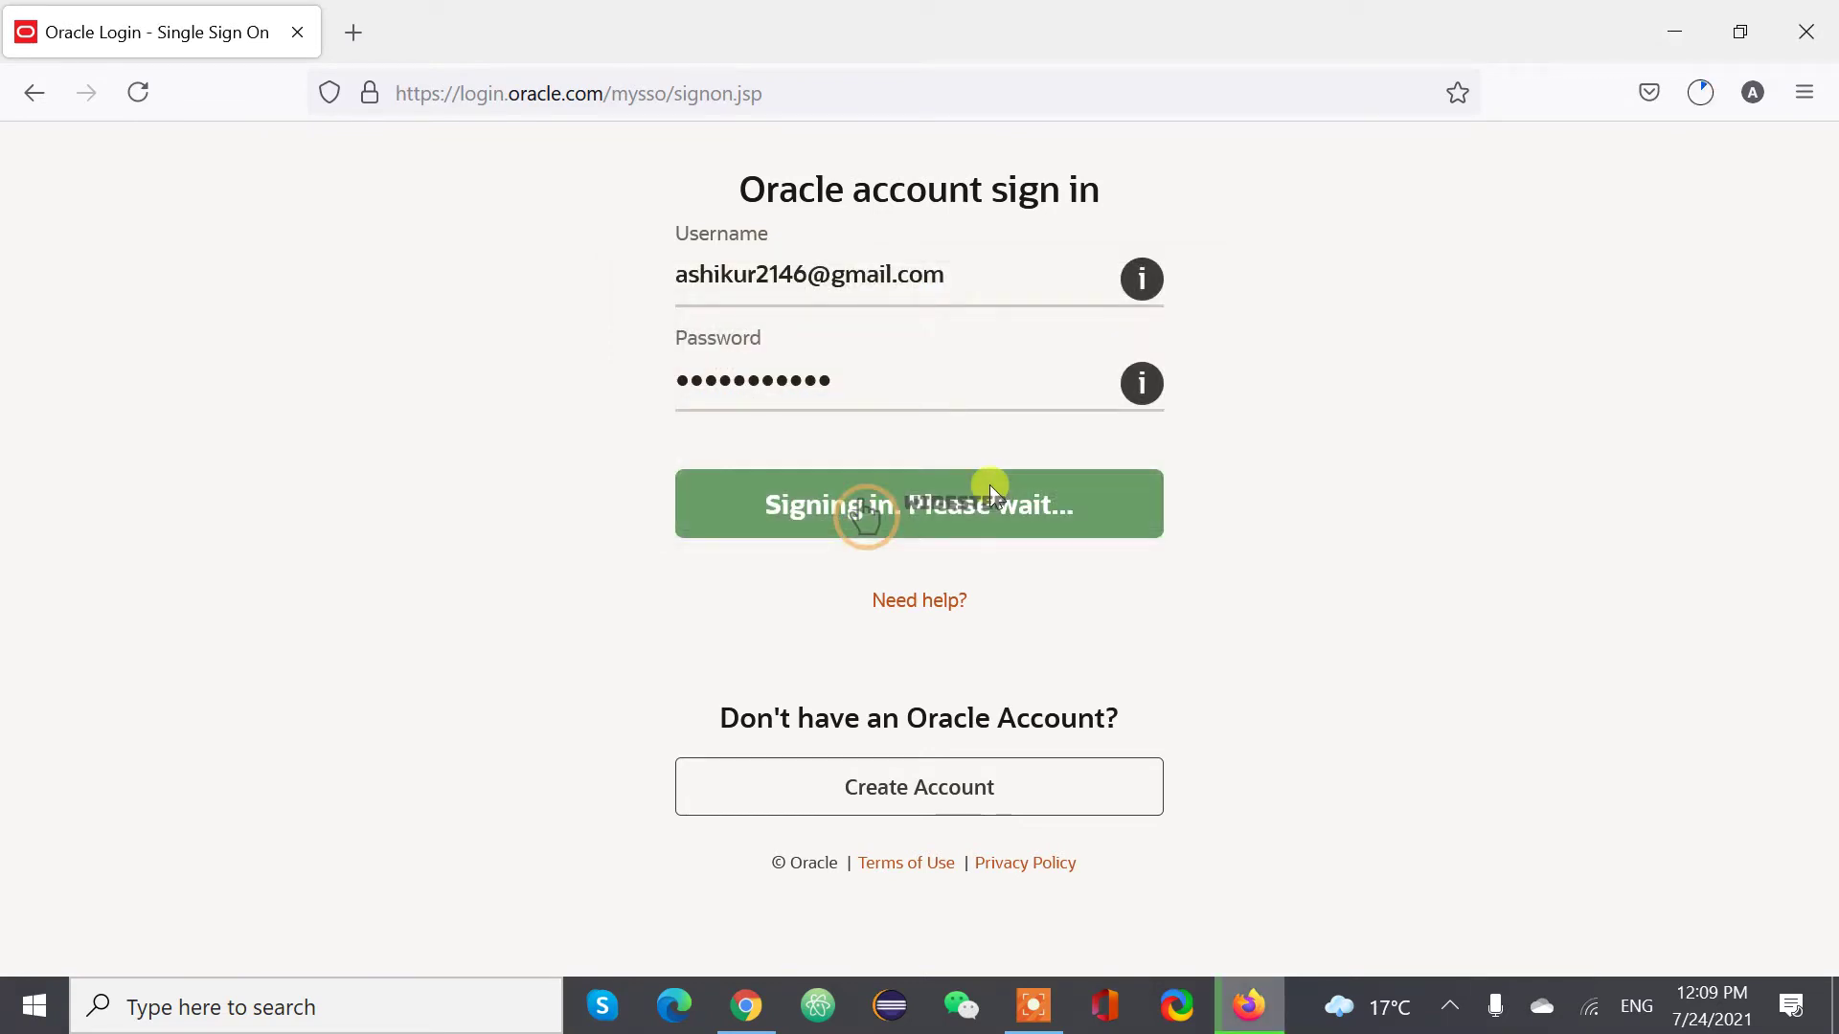
Step: Launch jdk-11.0.12_windows-x64_bin.exe from its download folder, and clear the folder and browser windows off the desktop
click(1695, 100)
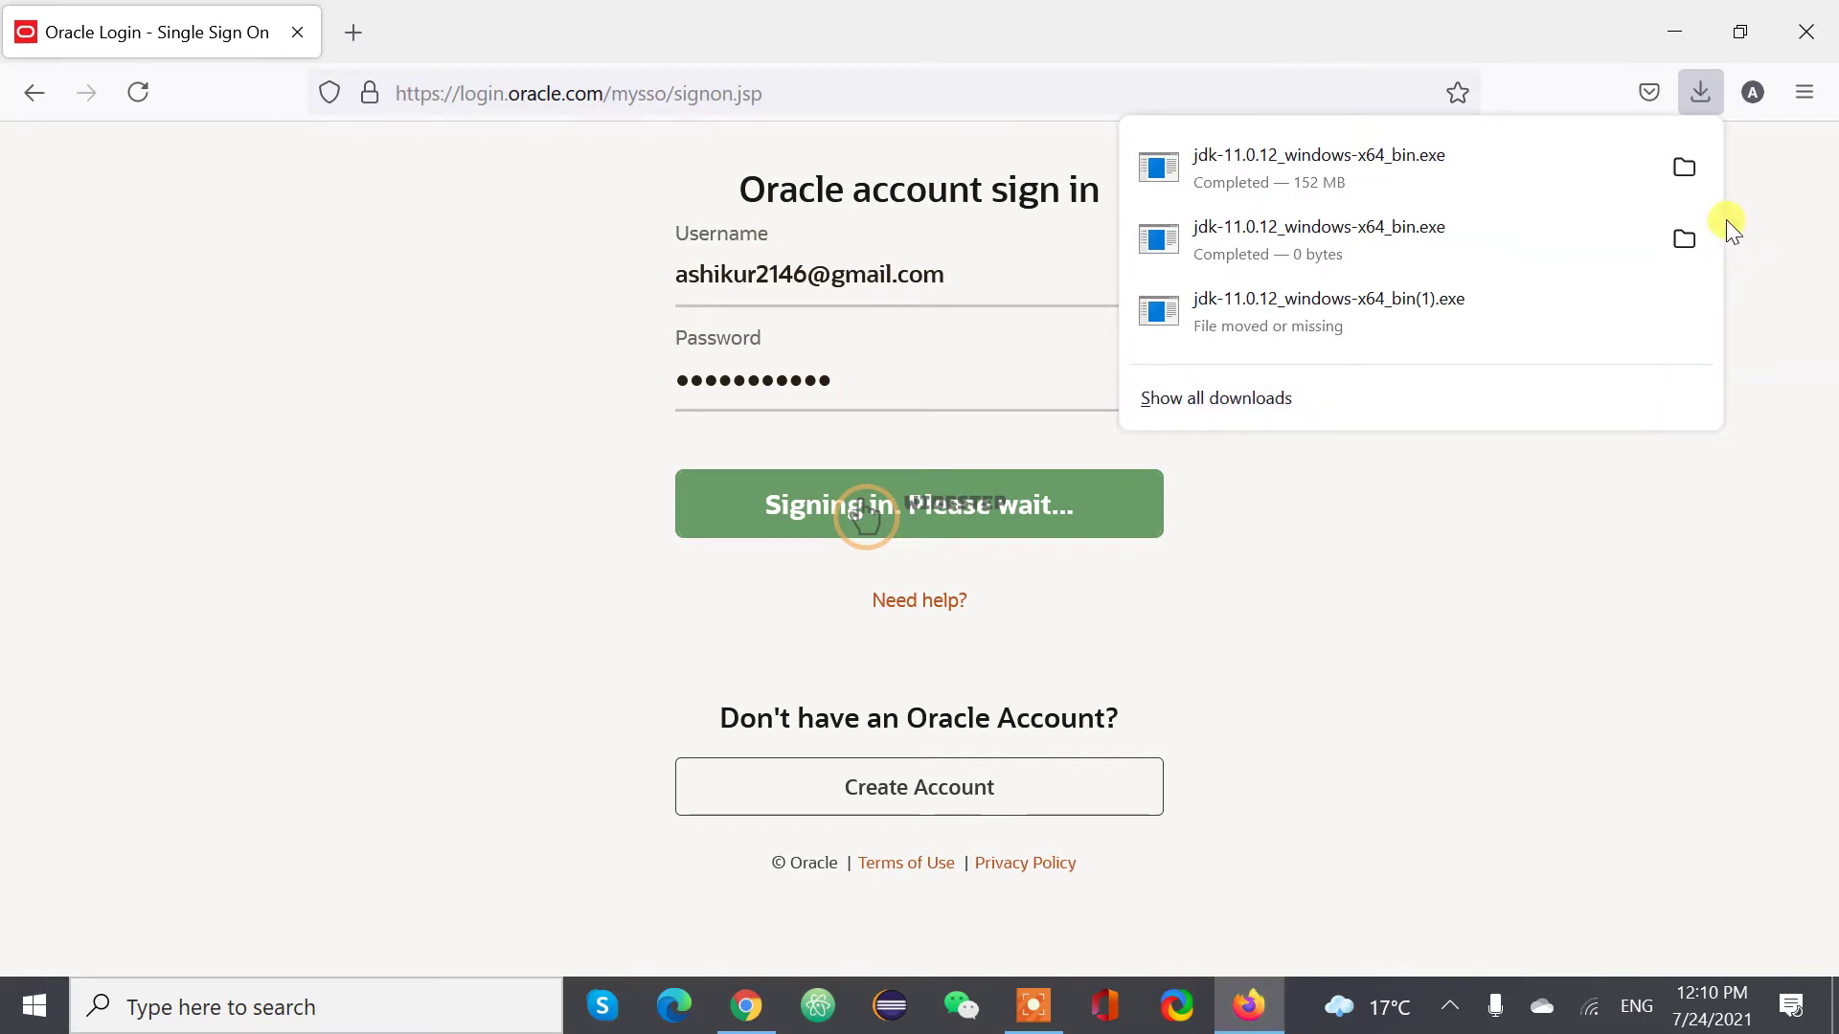
click(1685, 174)
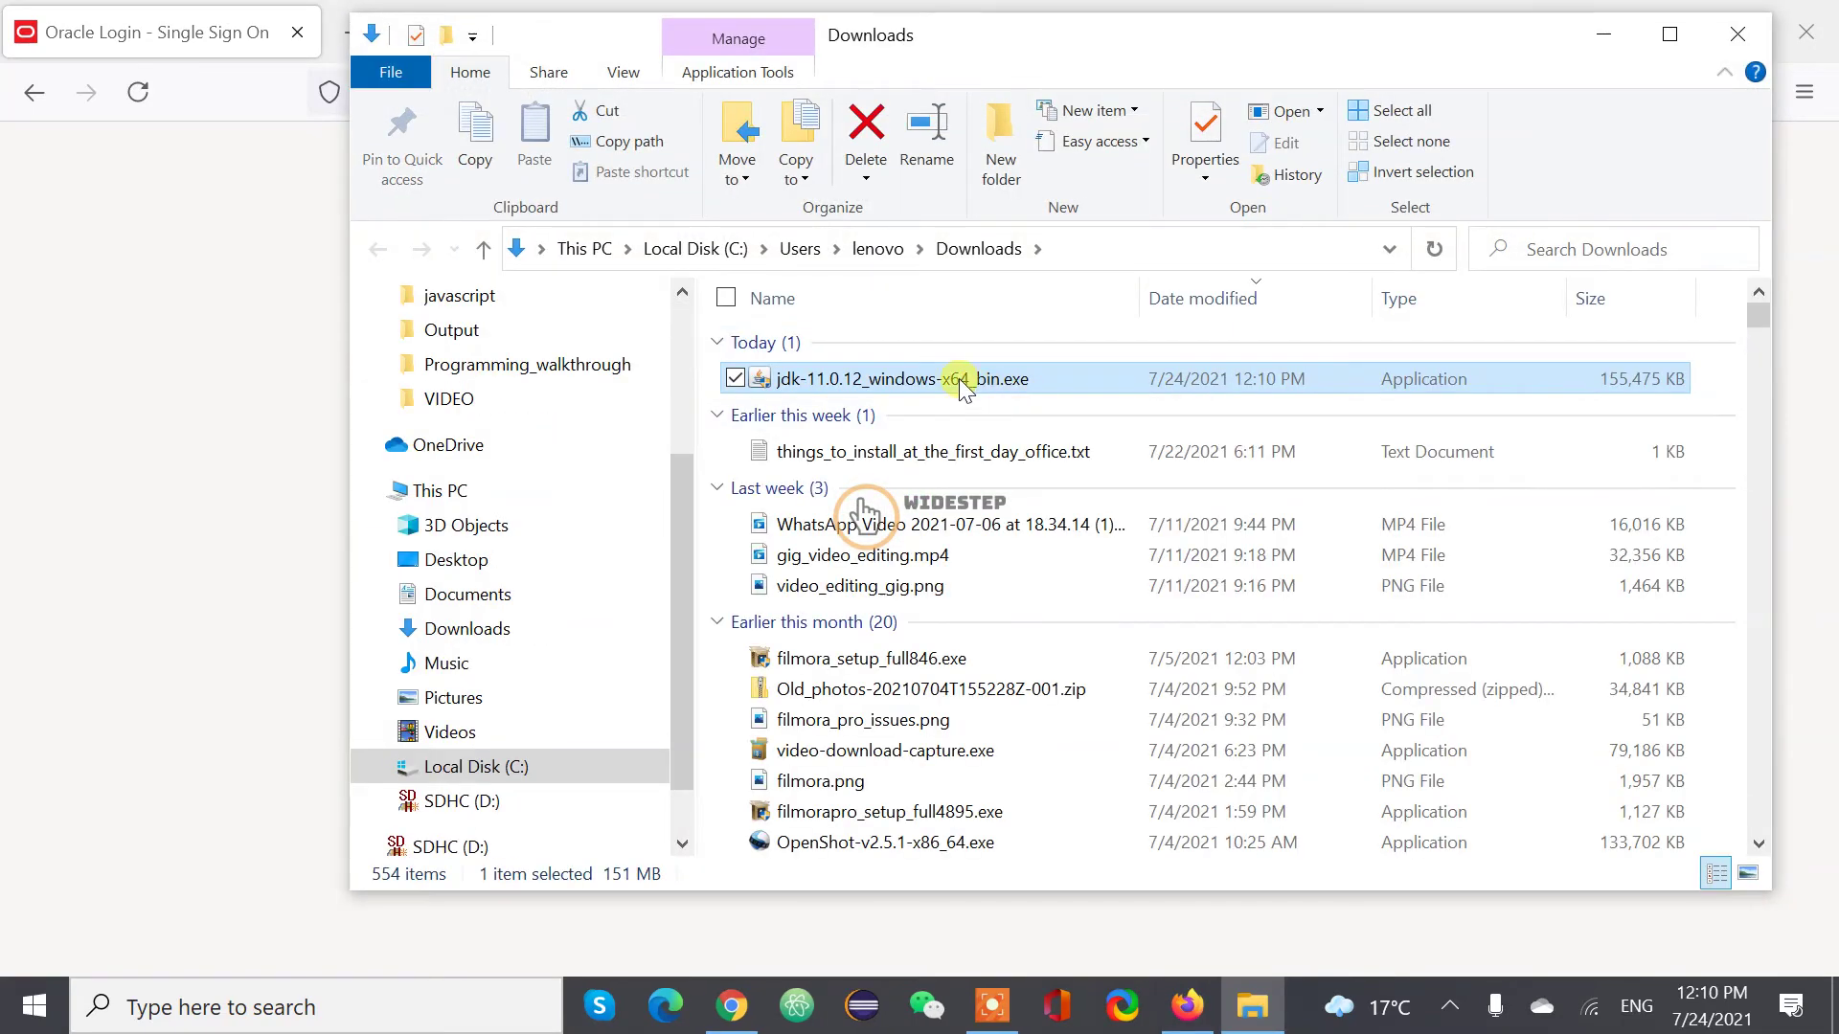
double_click(958, 377)
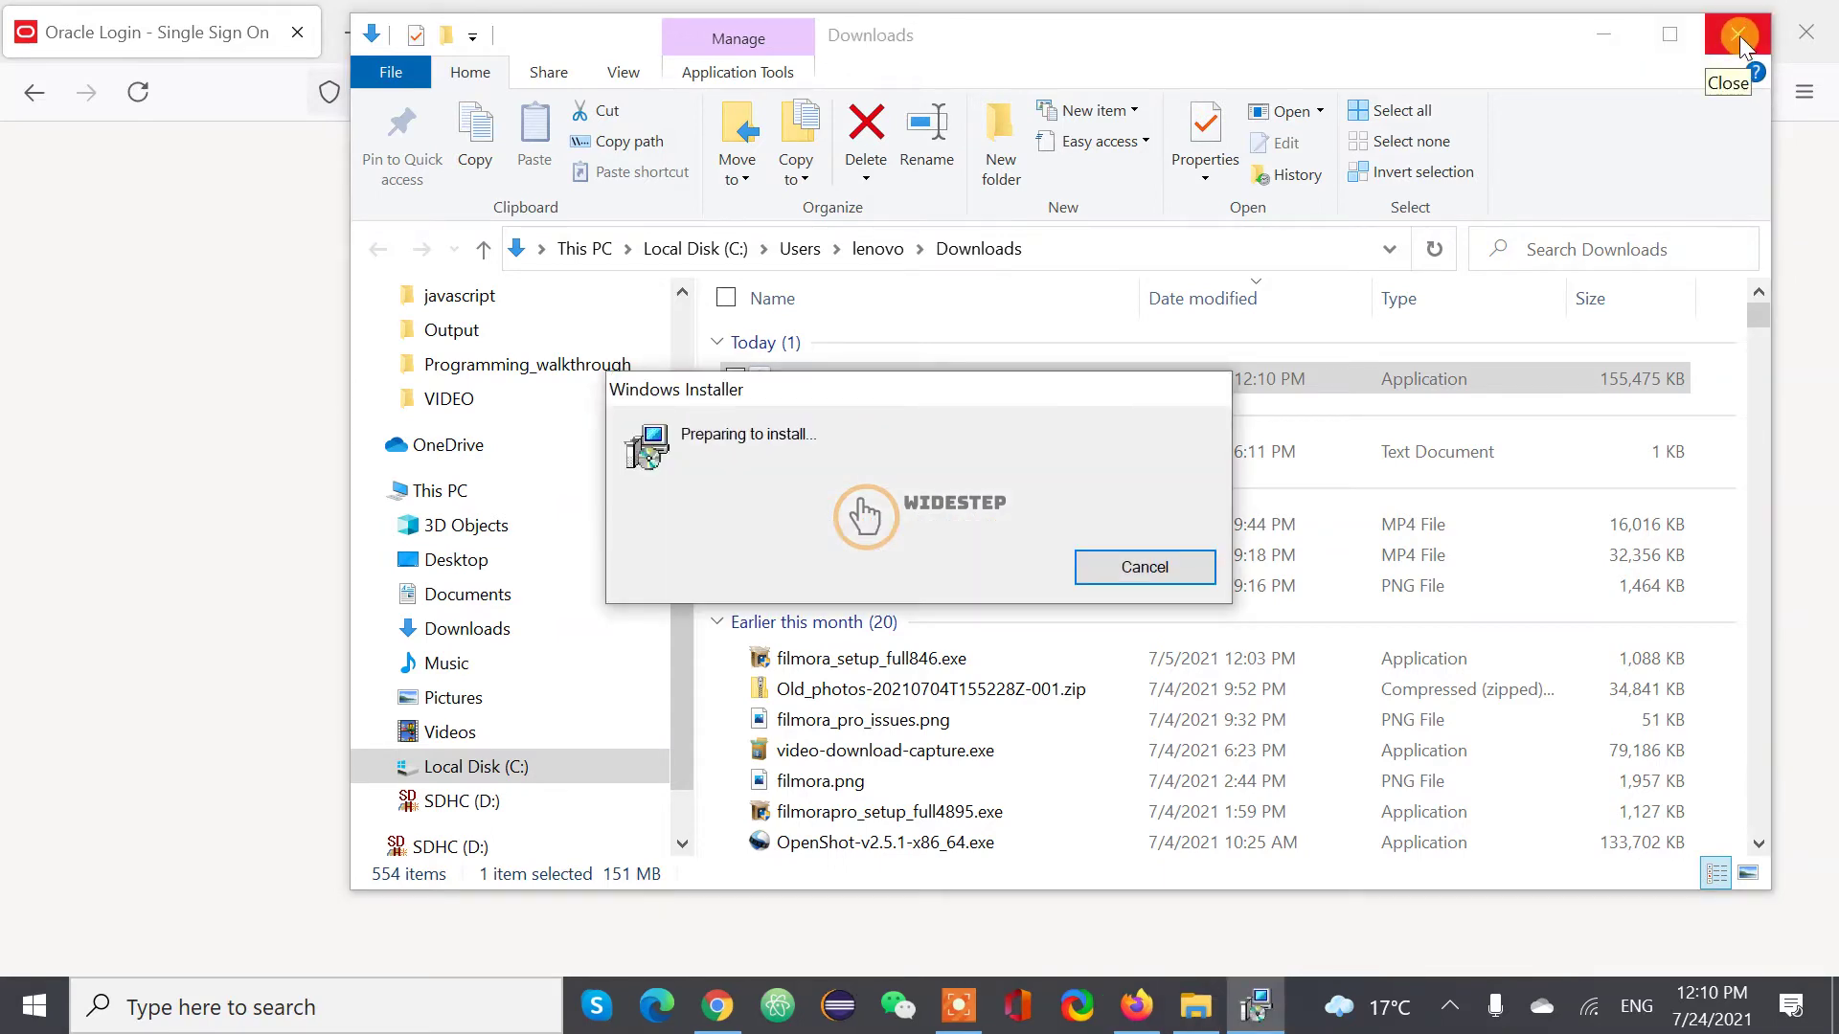
click(1739, 36)
click(1675, 32)
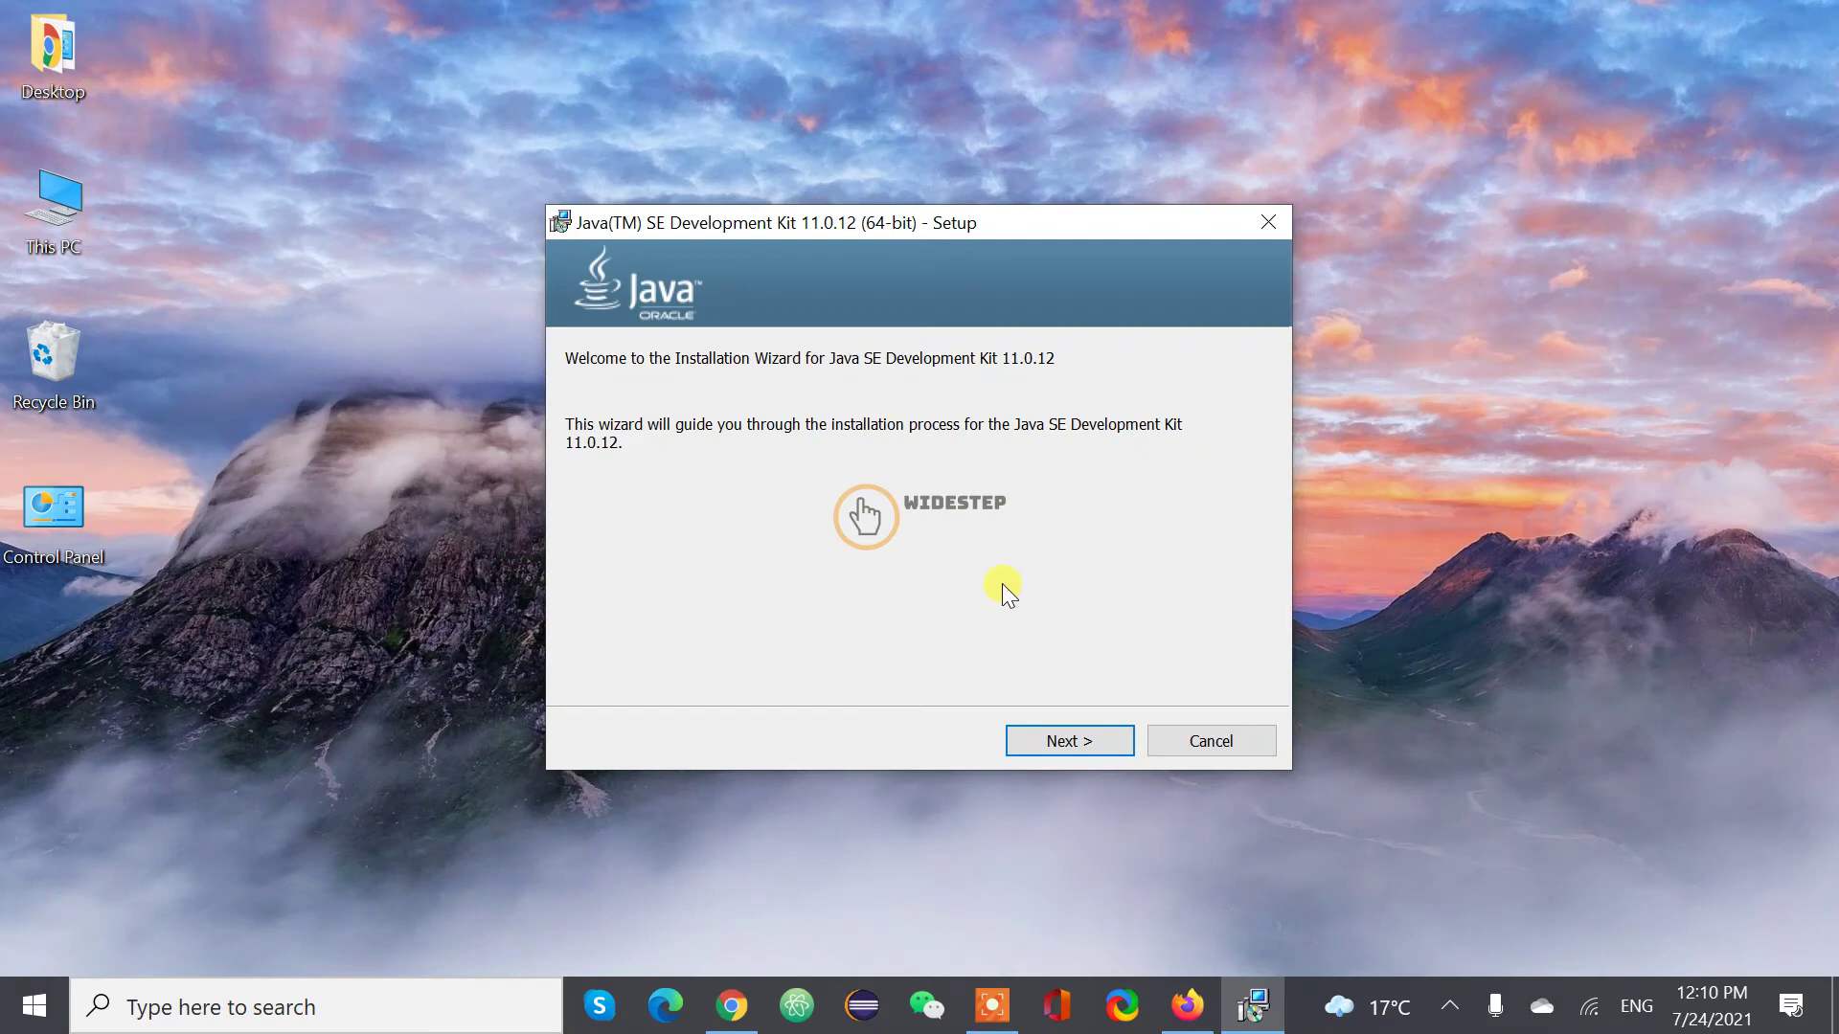
Step: Install Java SE Development Kit 11.0.12 into C:\Program Files\Java\jdk-11.0.12\ and close the finished setup wizard
click(1034, 740)
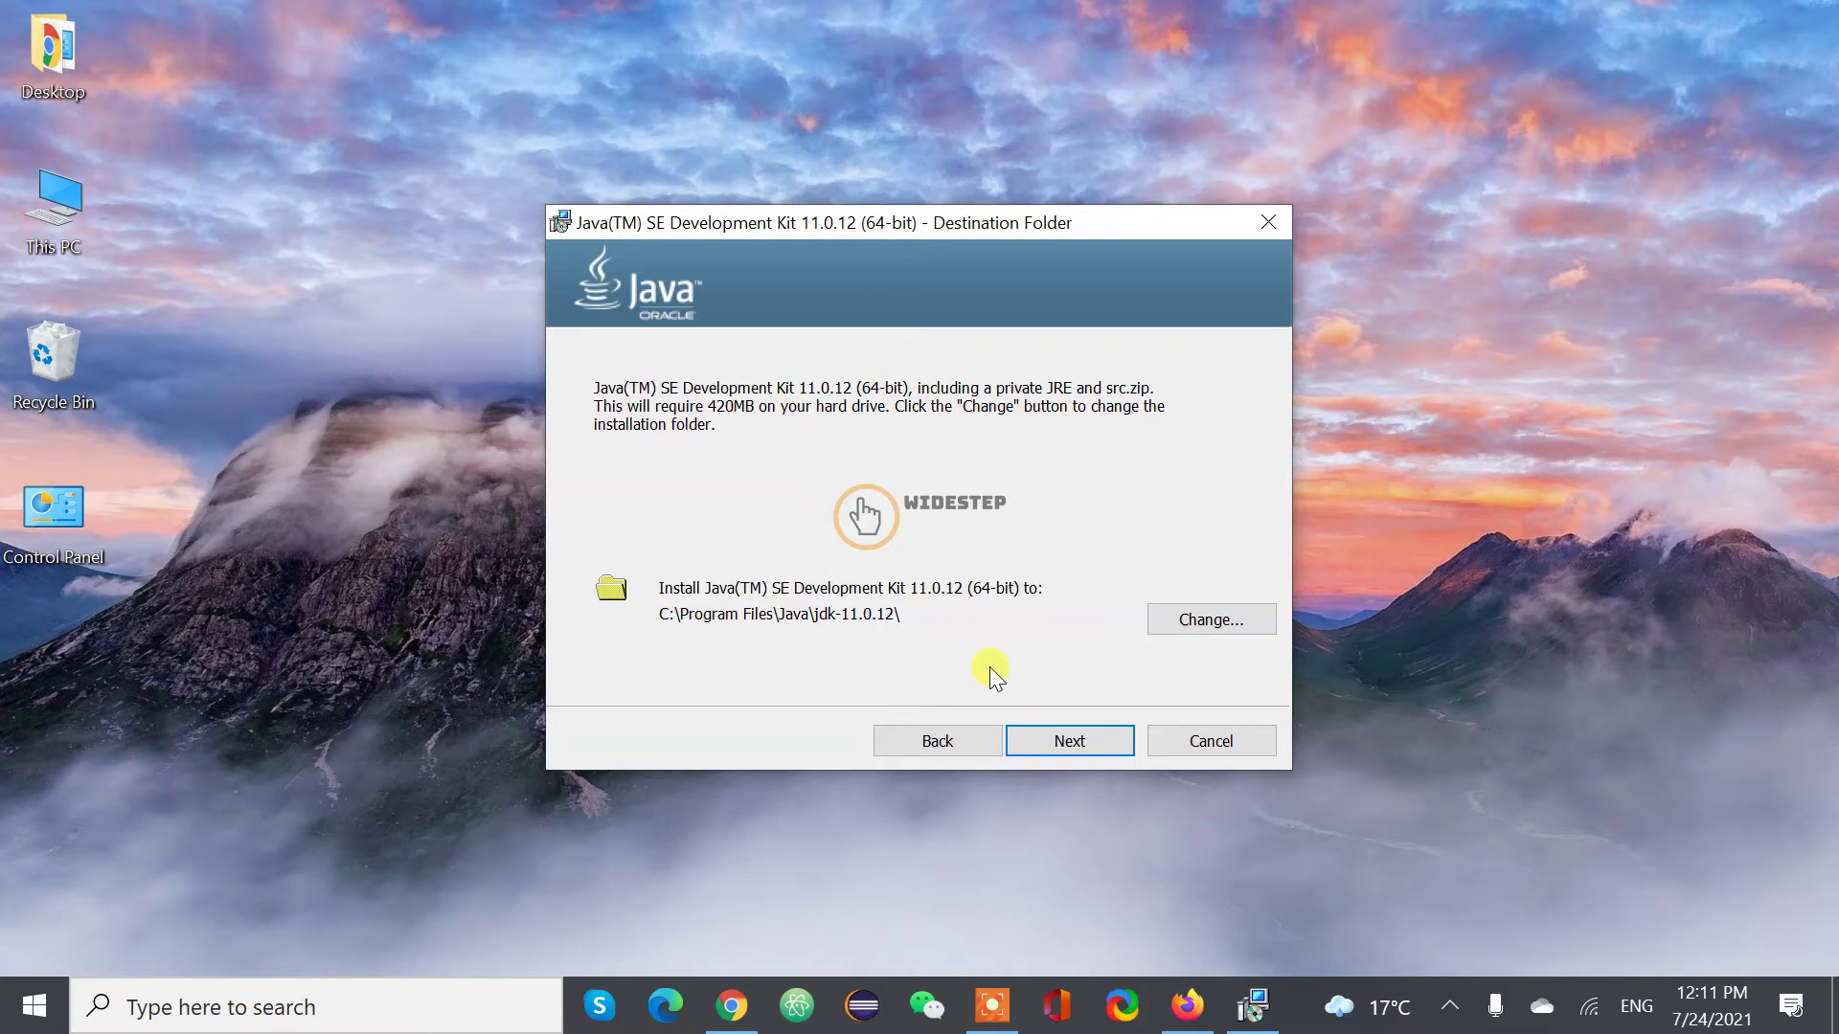
click(1056, 730)
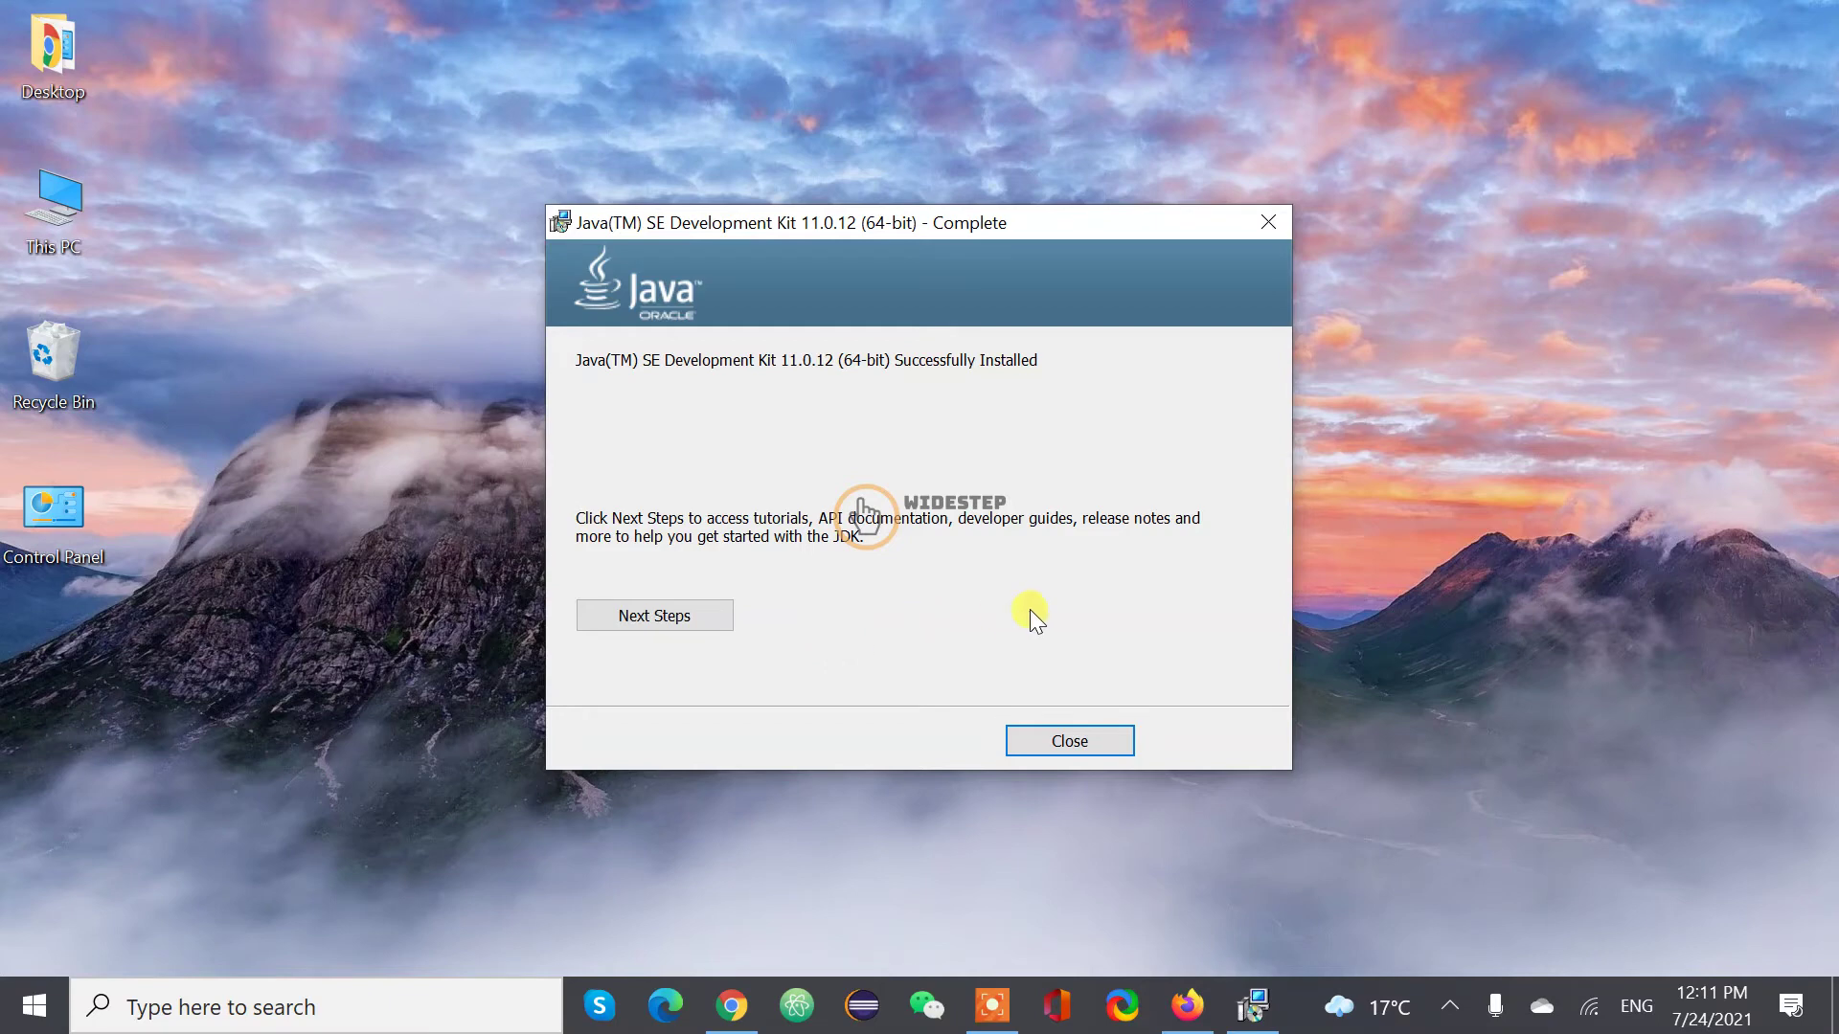
click(1044, 741)
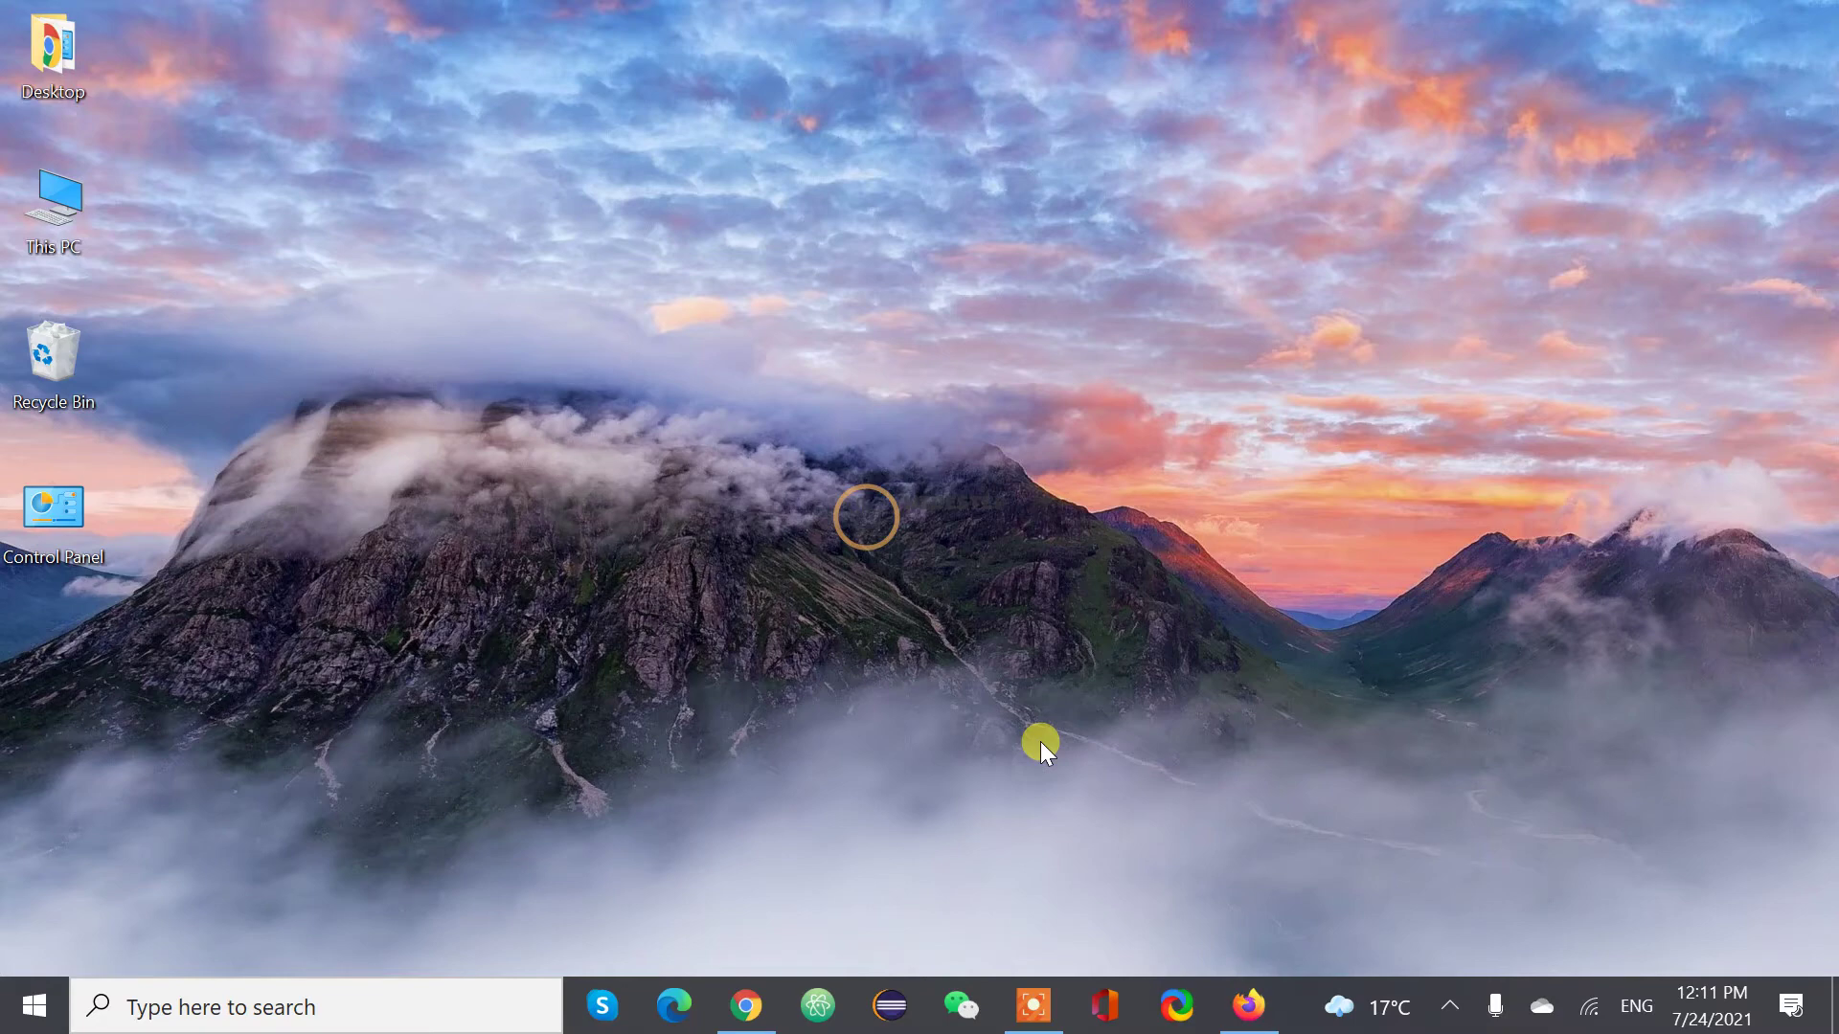
Step: Open a Command Prompt and check the installed Java version with java -version
key(super+r)
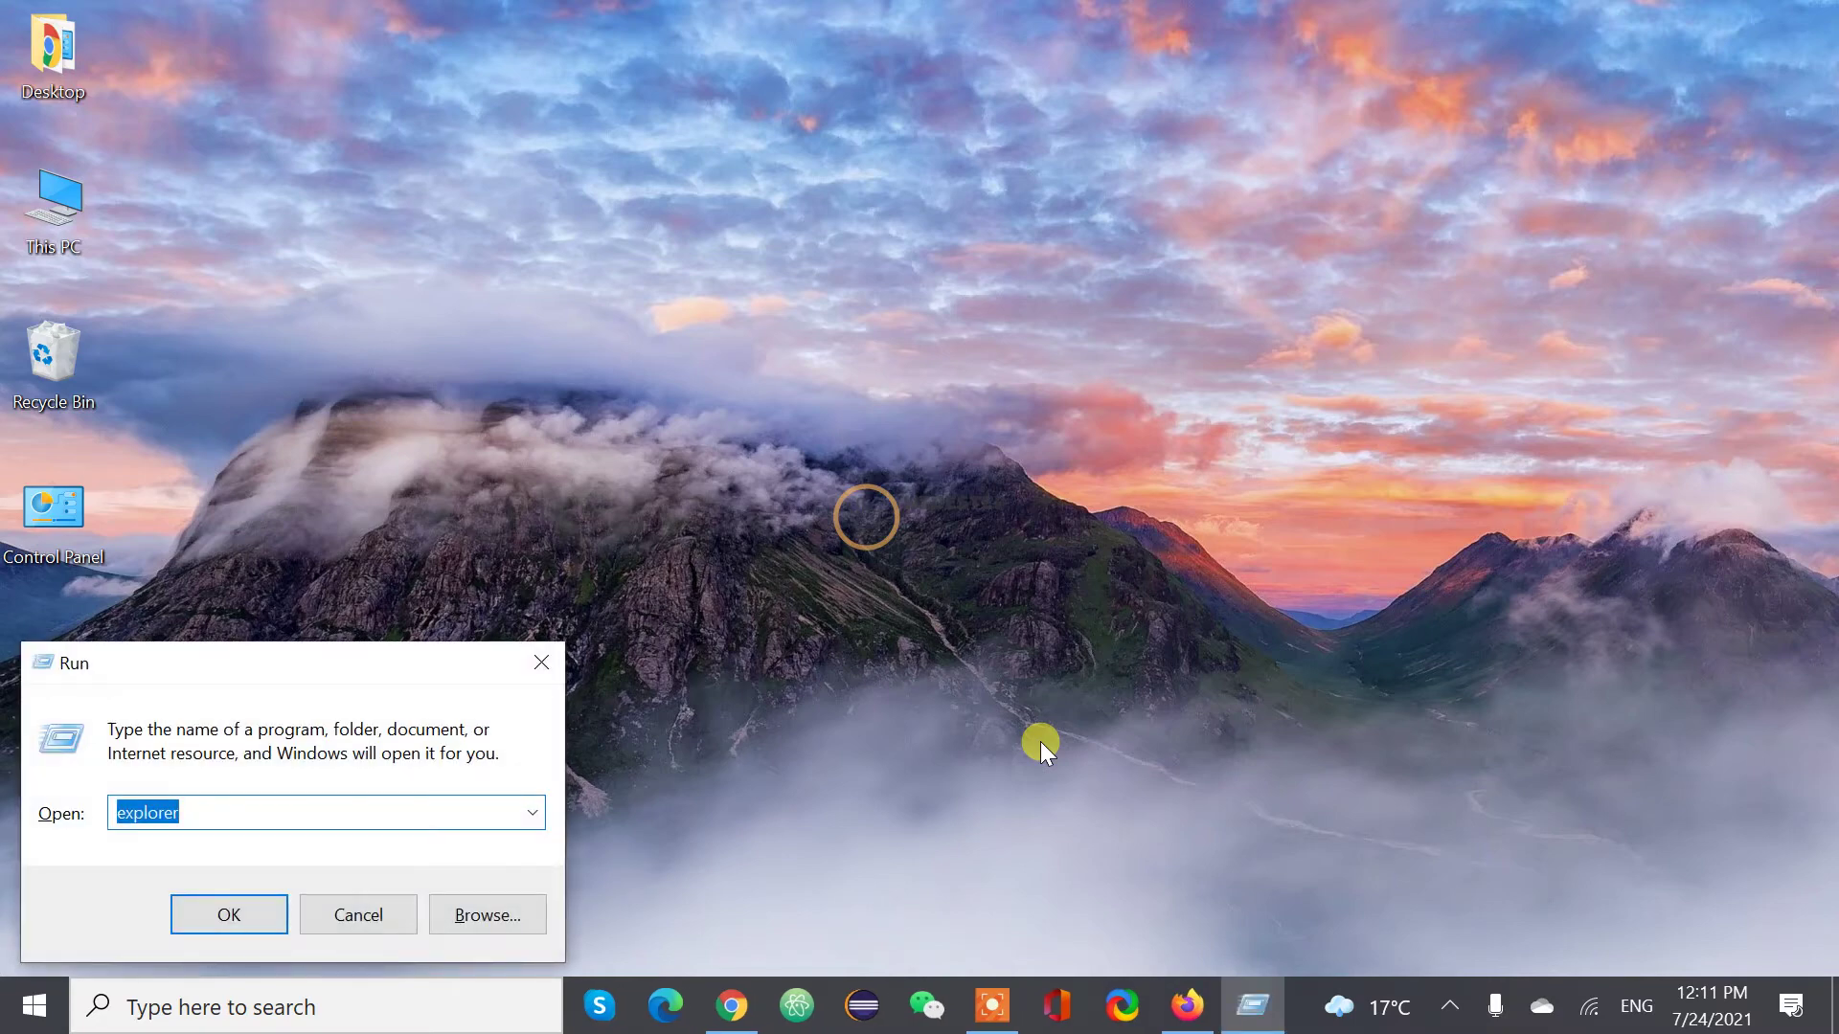
text(cmd)
key(Return)
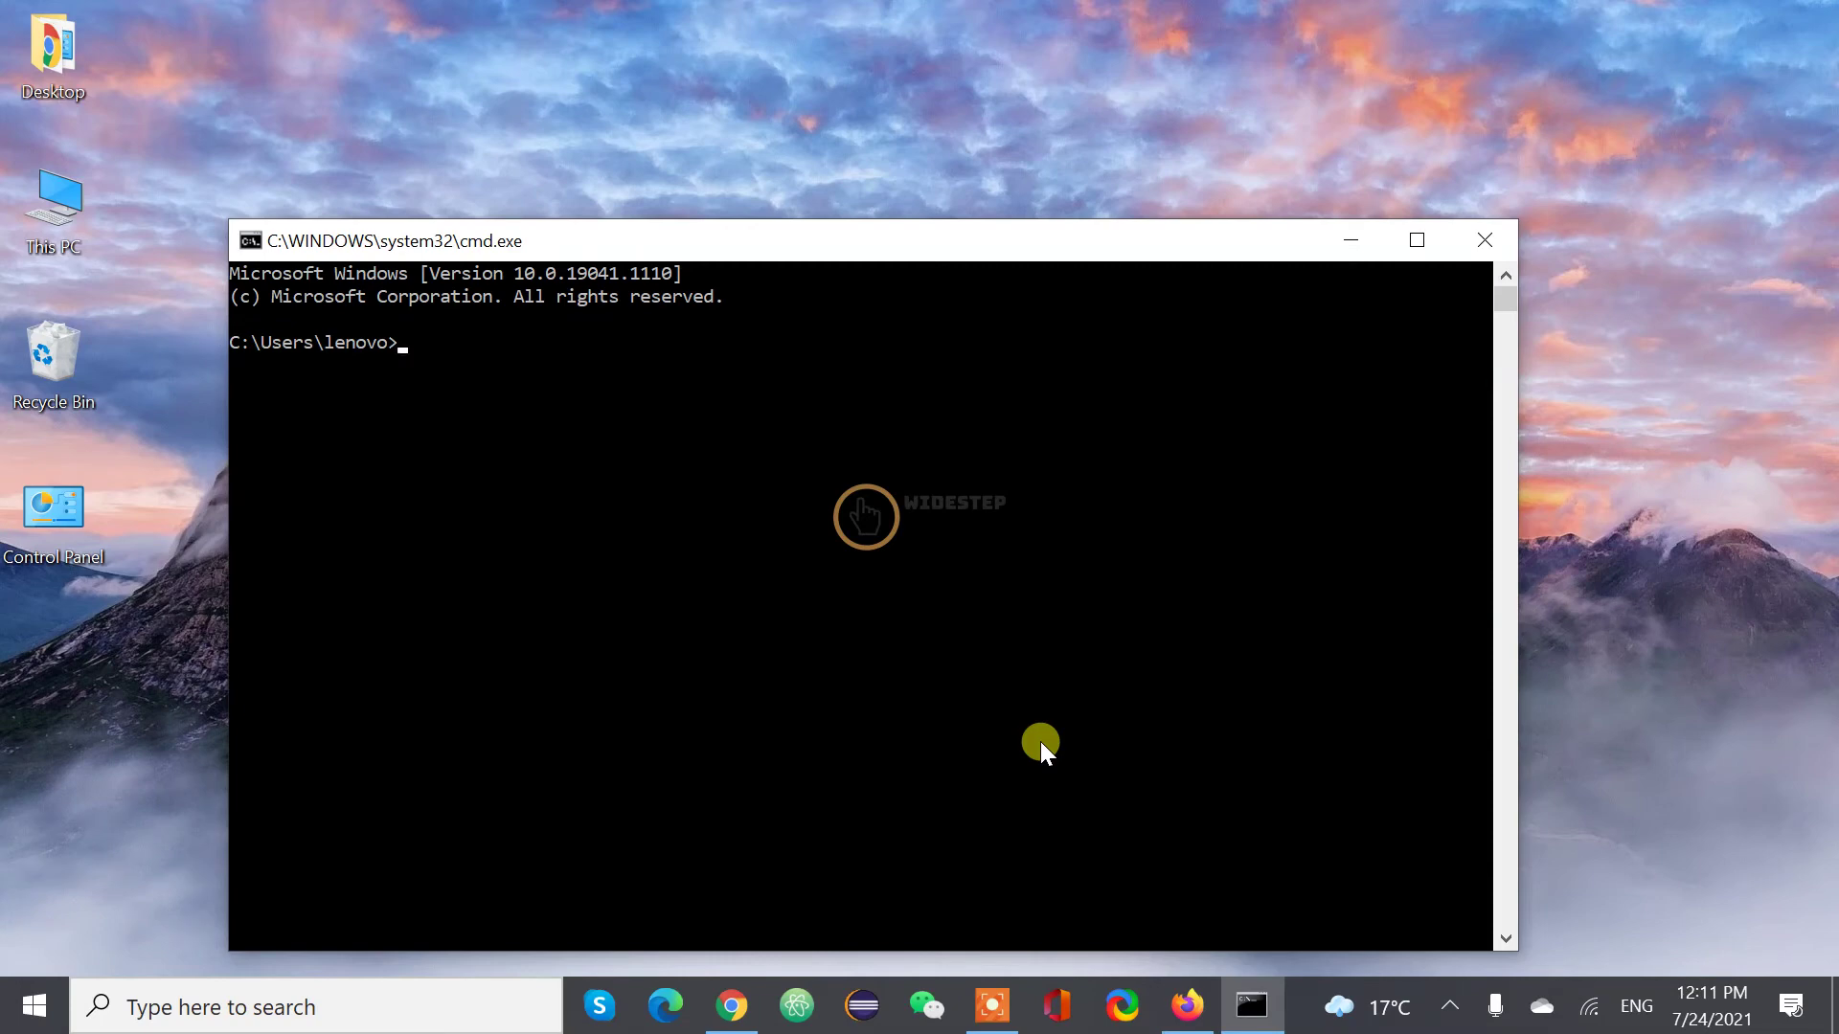
text(java -version)
key(Return)
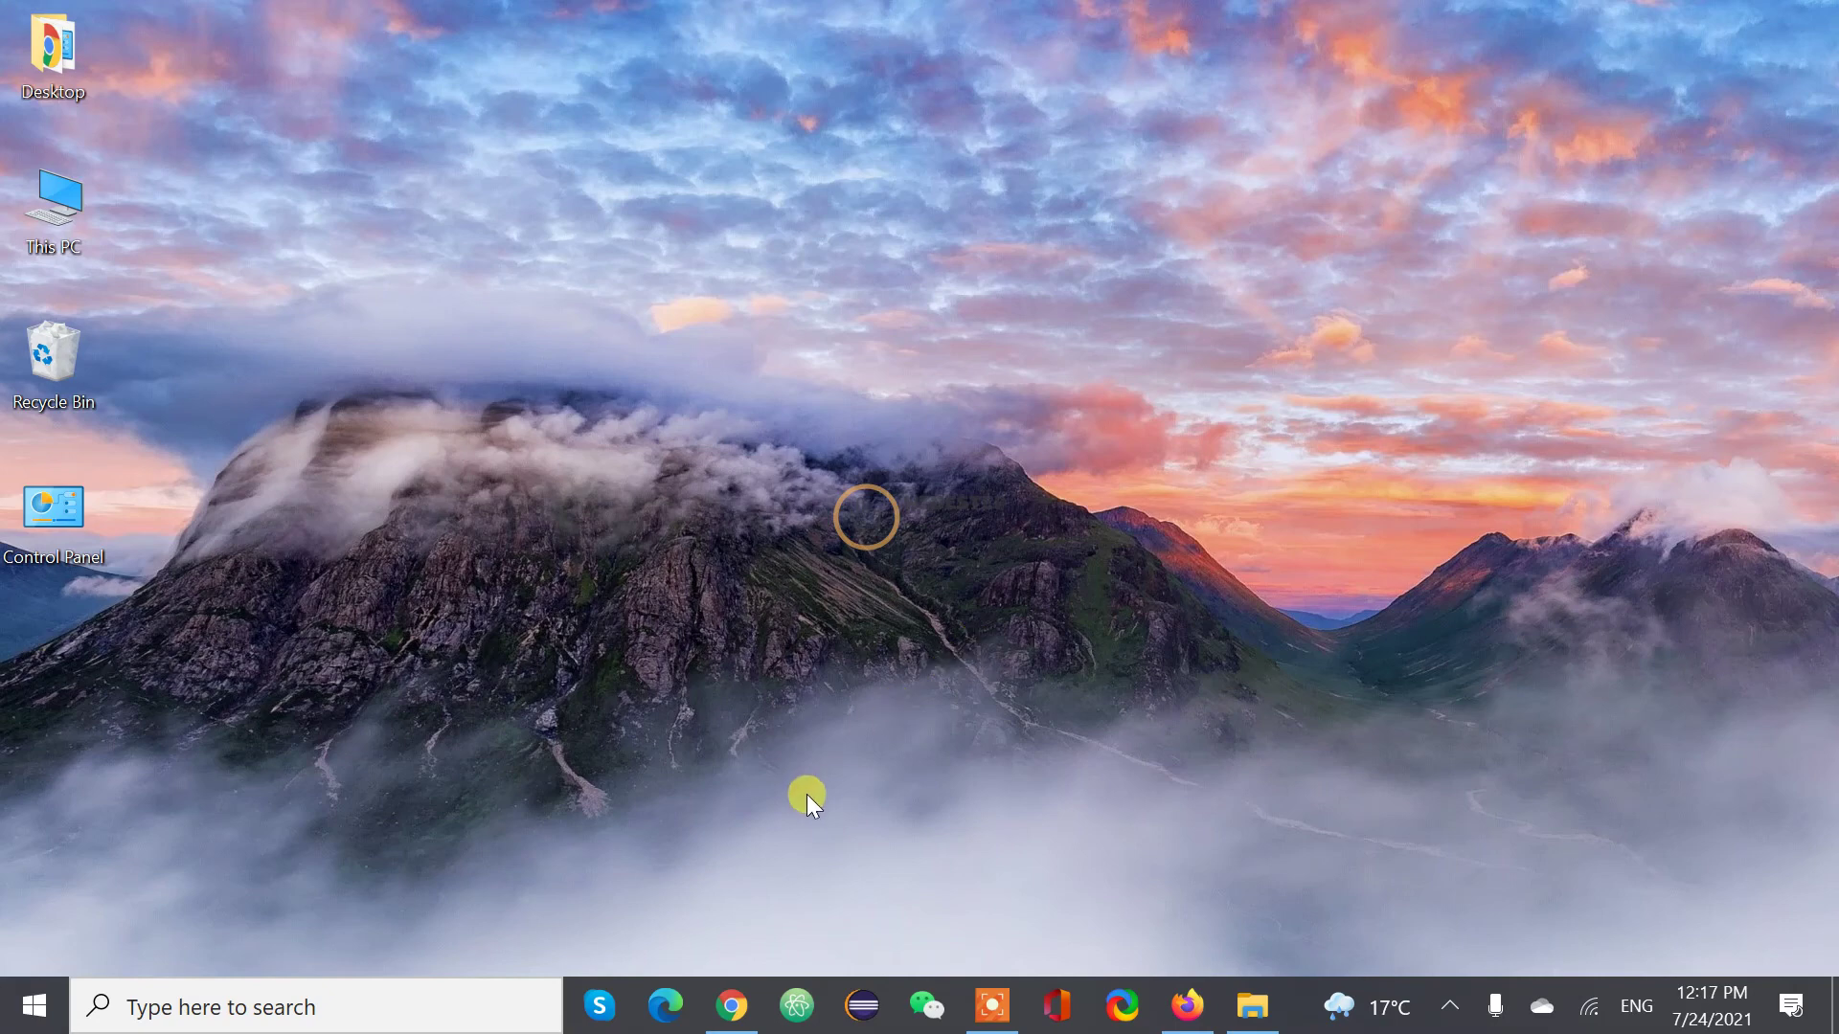
Step: Switch to Atom, create a new file and save it as Hello.java on the Desktop
click(793, 1004)
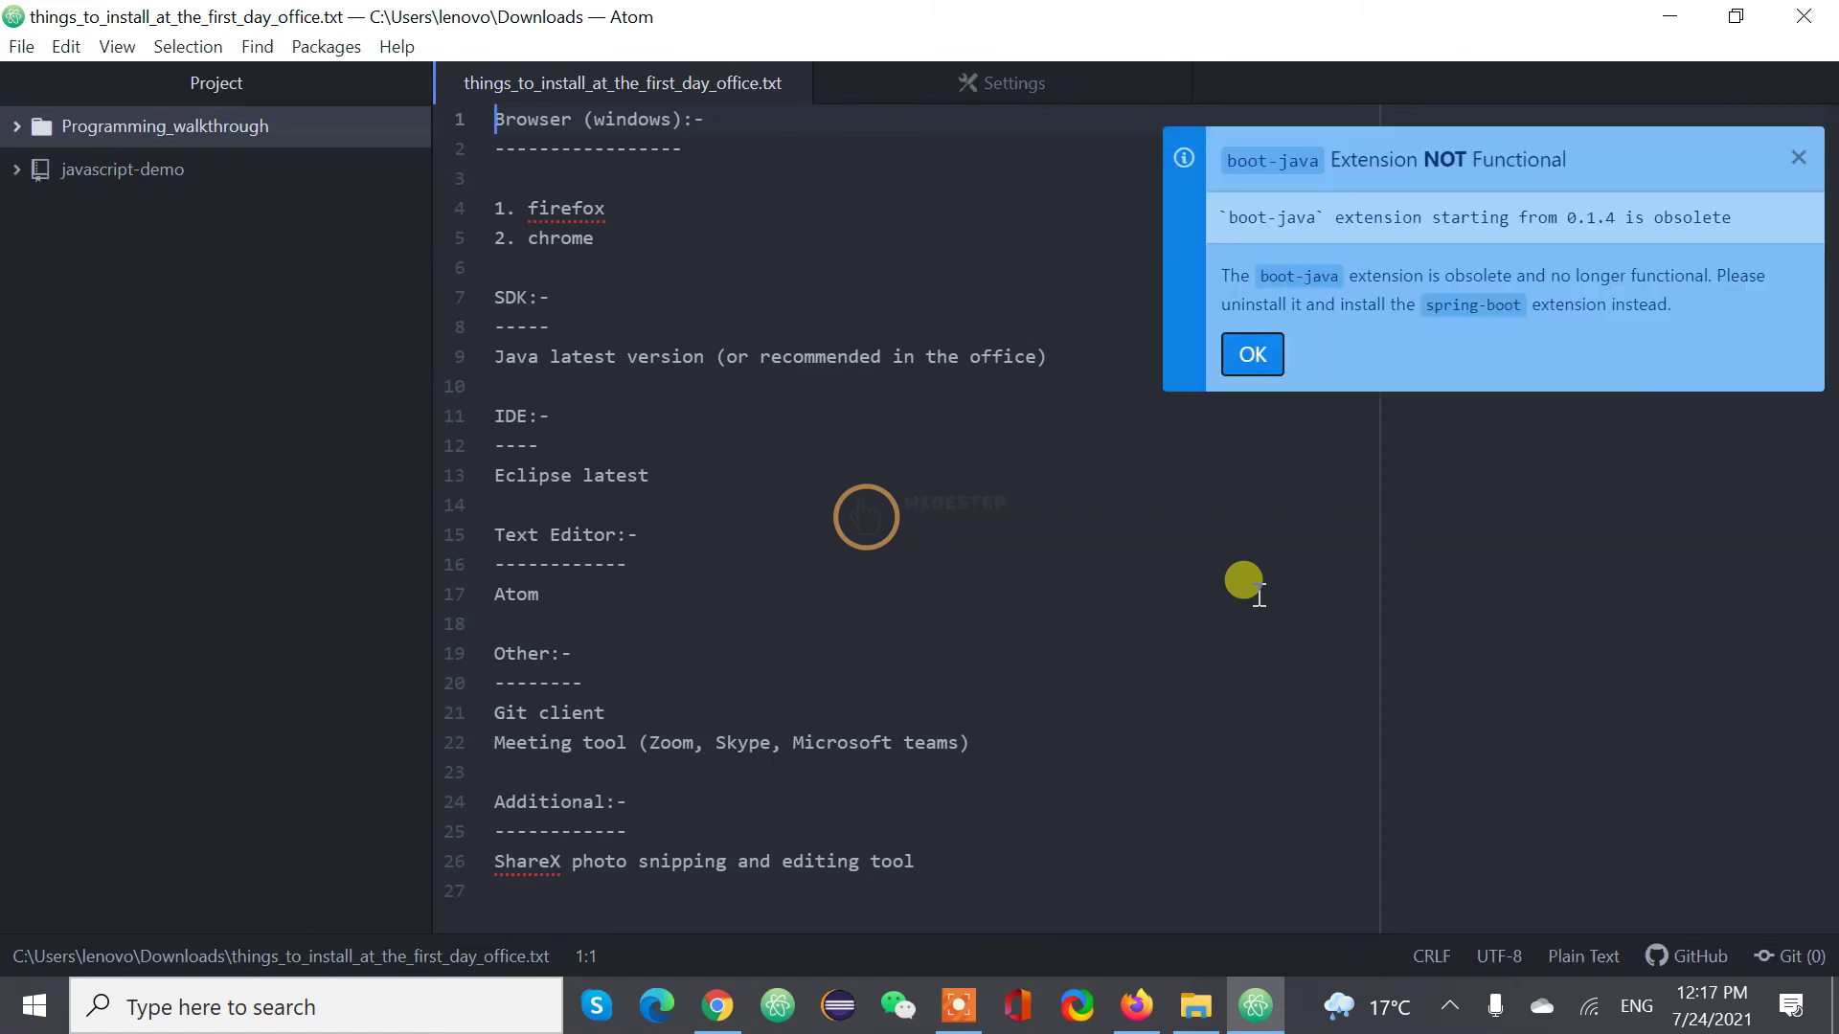
key(ctrl+n)
click(1255, 362)
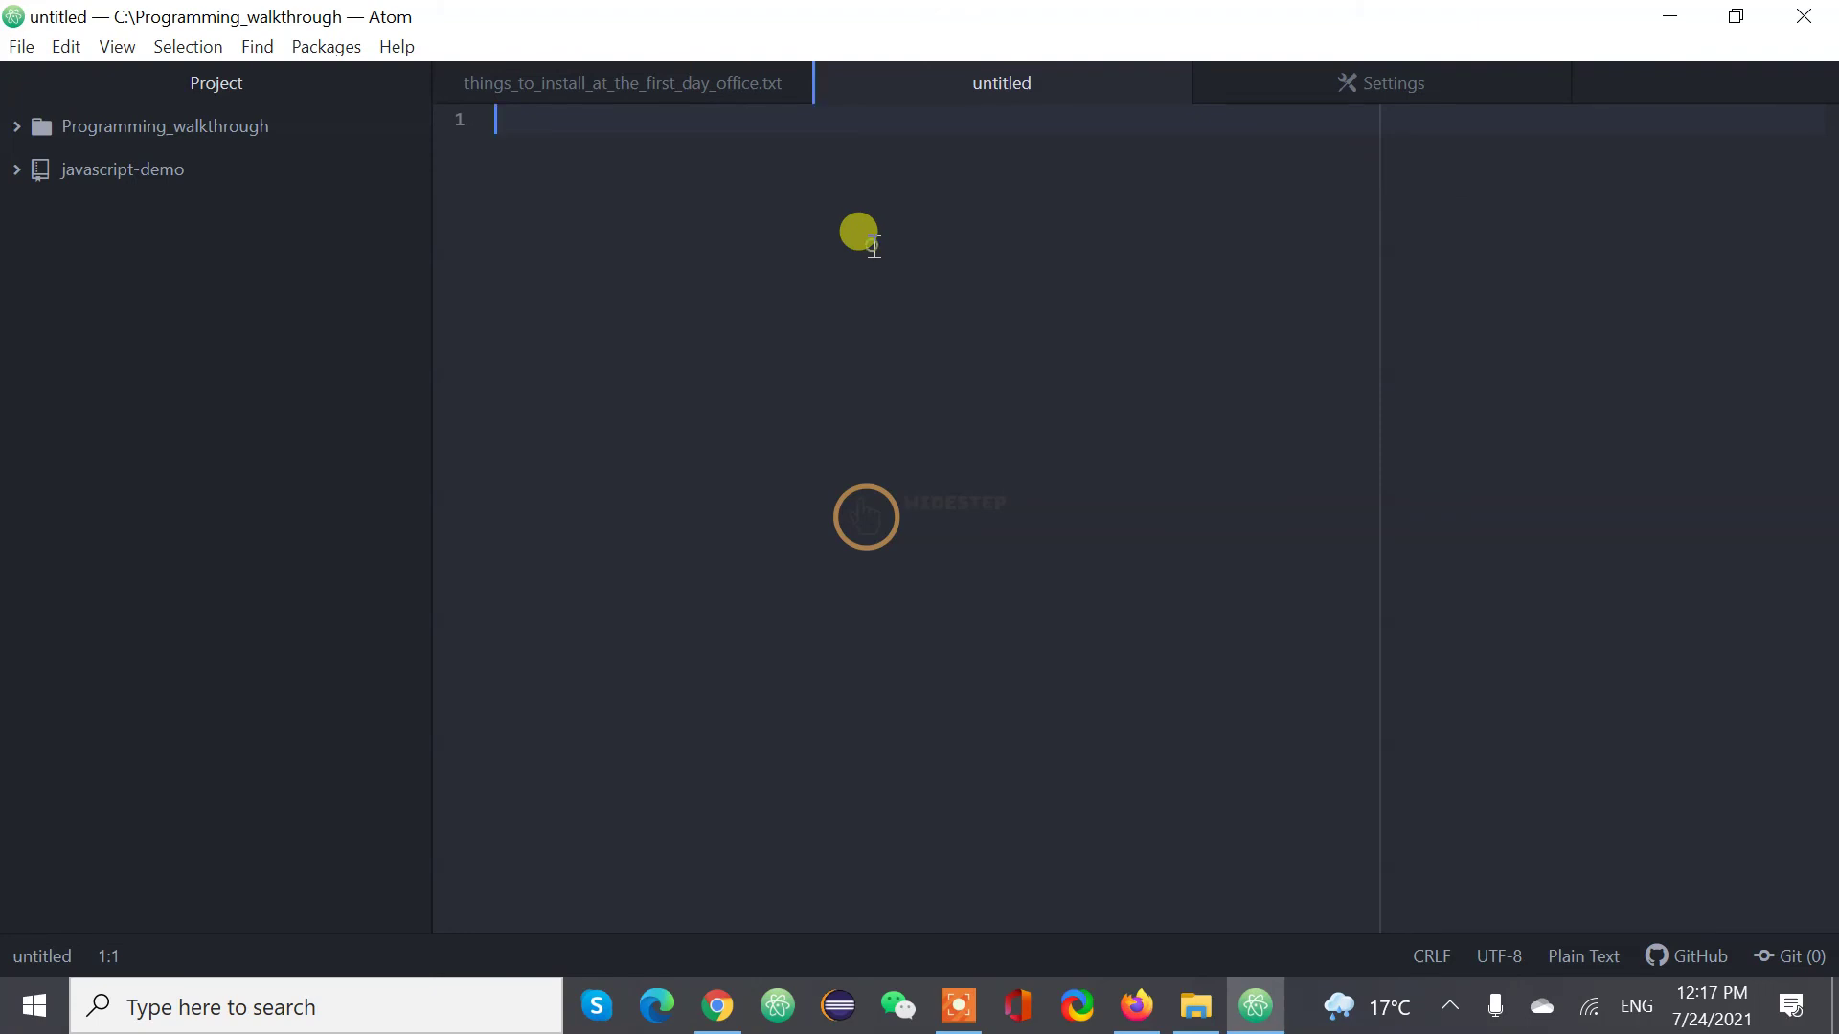
key(ctrl+s)
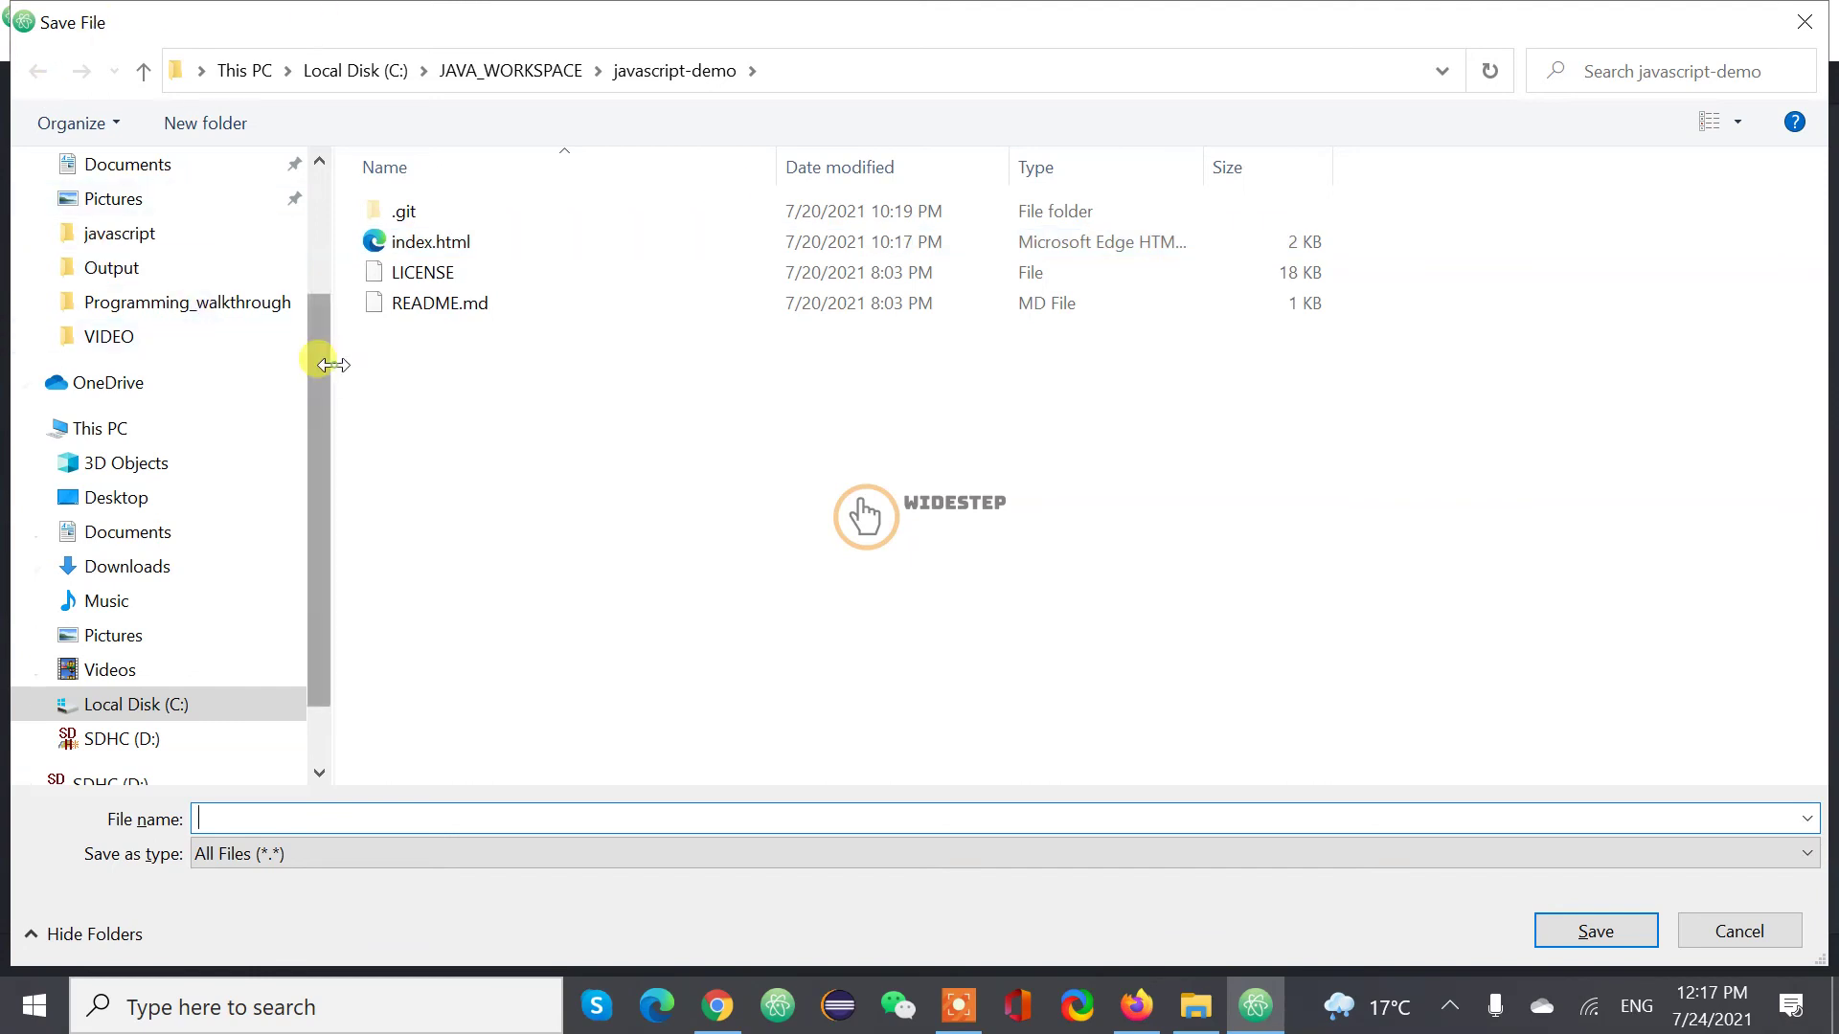
drag(333, 365, 330, 263)
drag(308, 341, 238, 176)
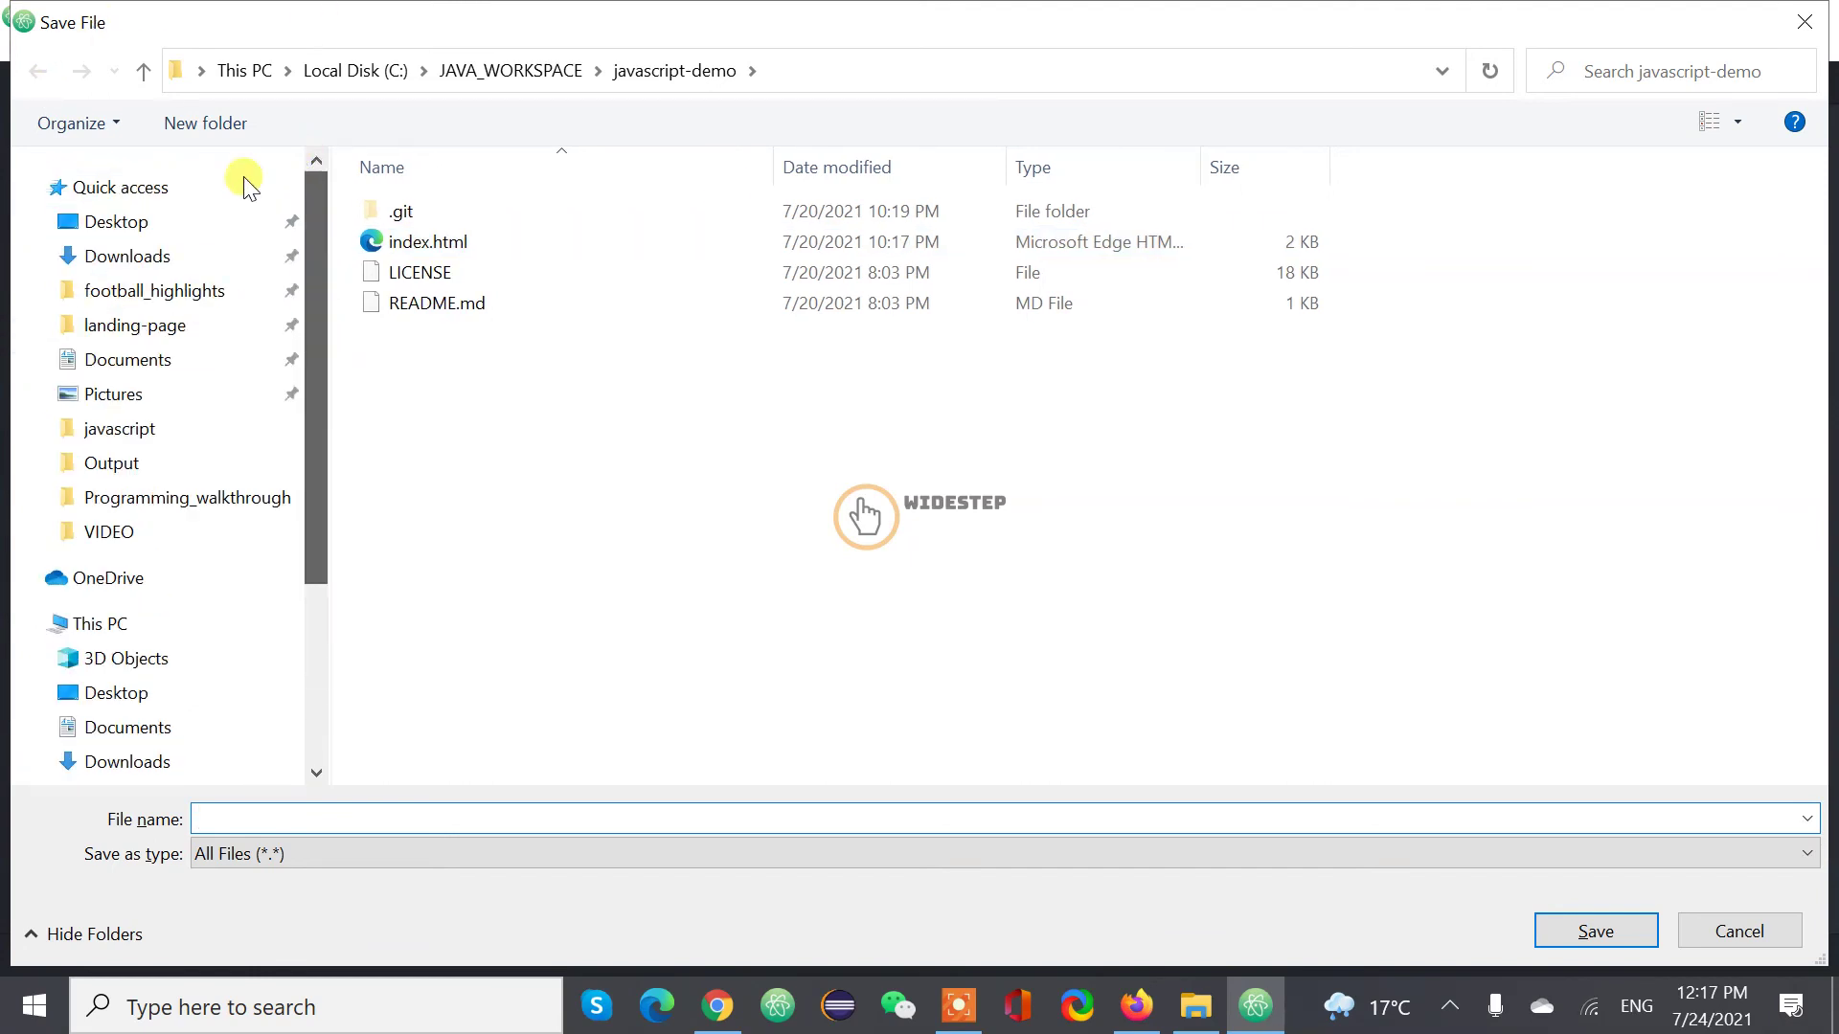
click(129, 225)
click(361, 810)
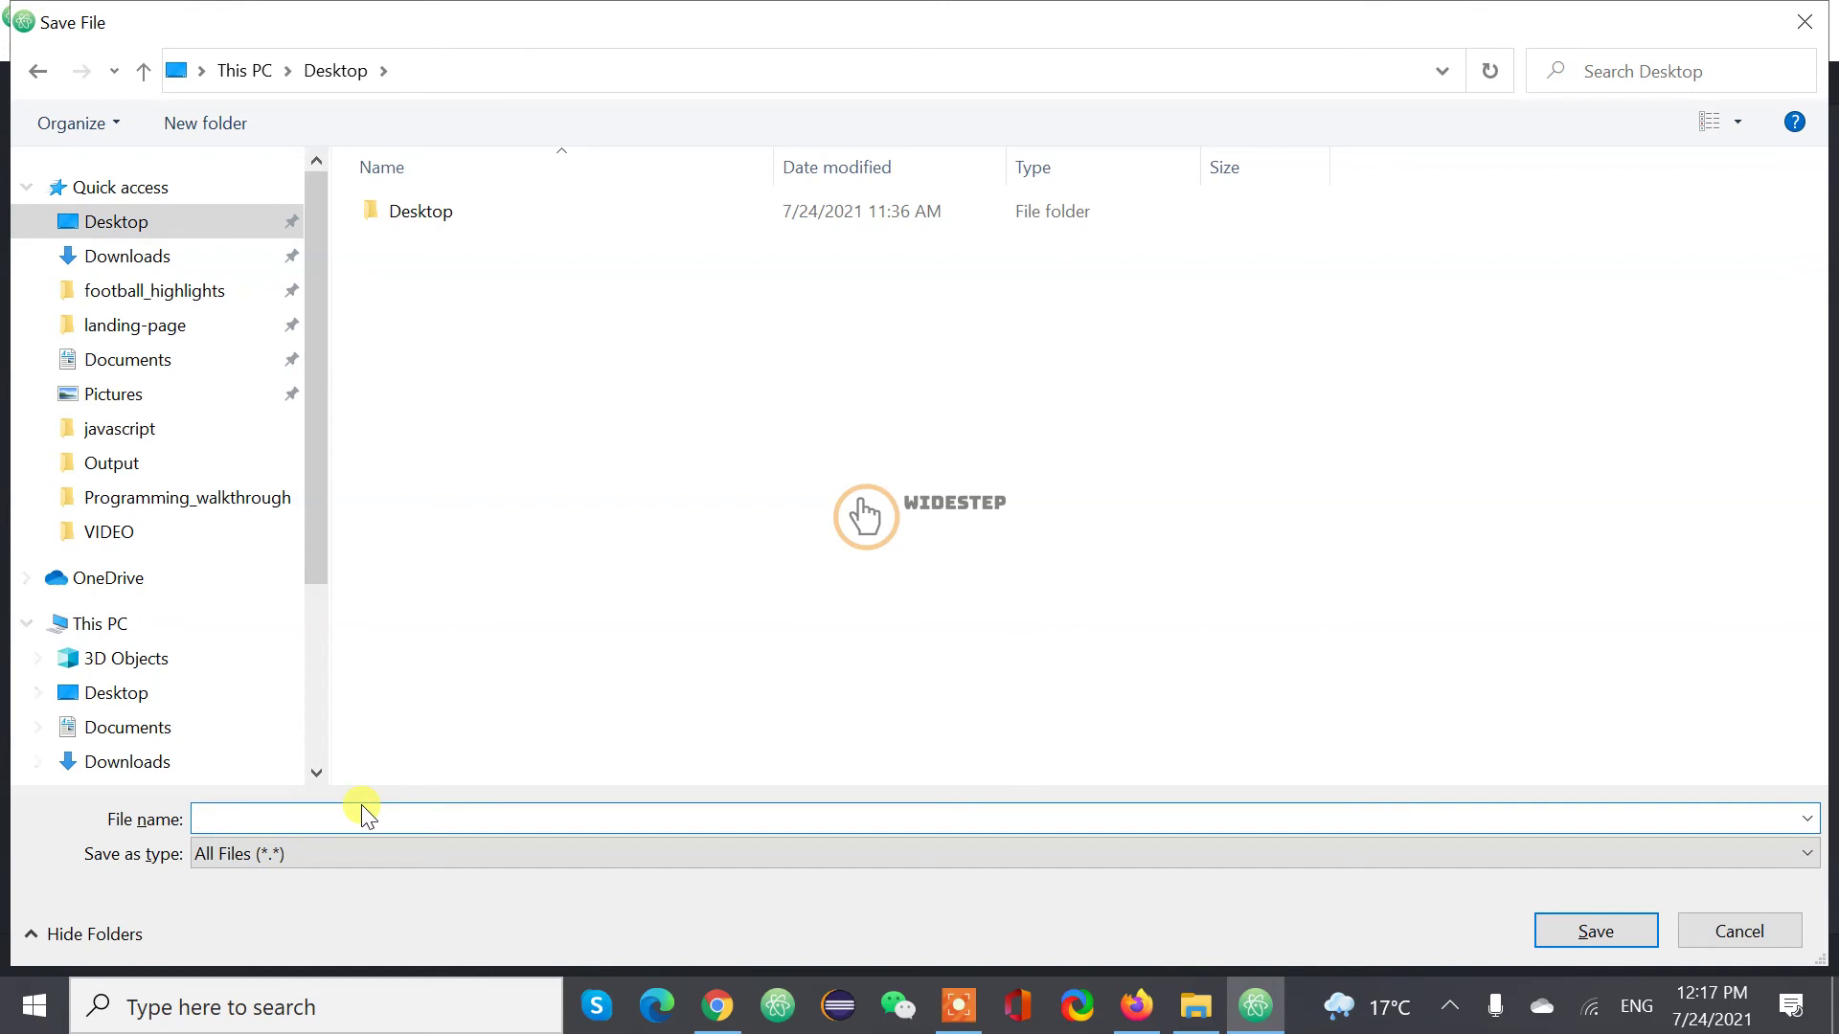
text(Hello.java)
key(Return)
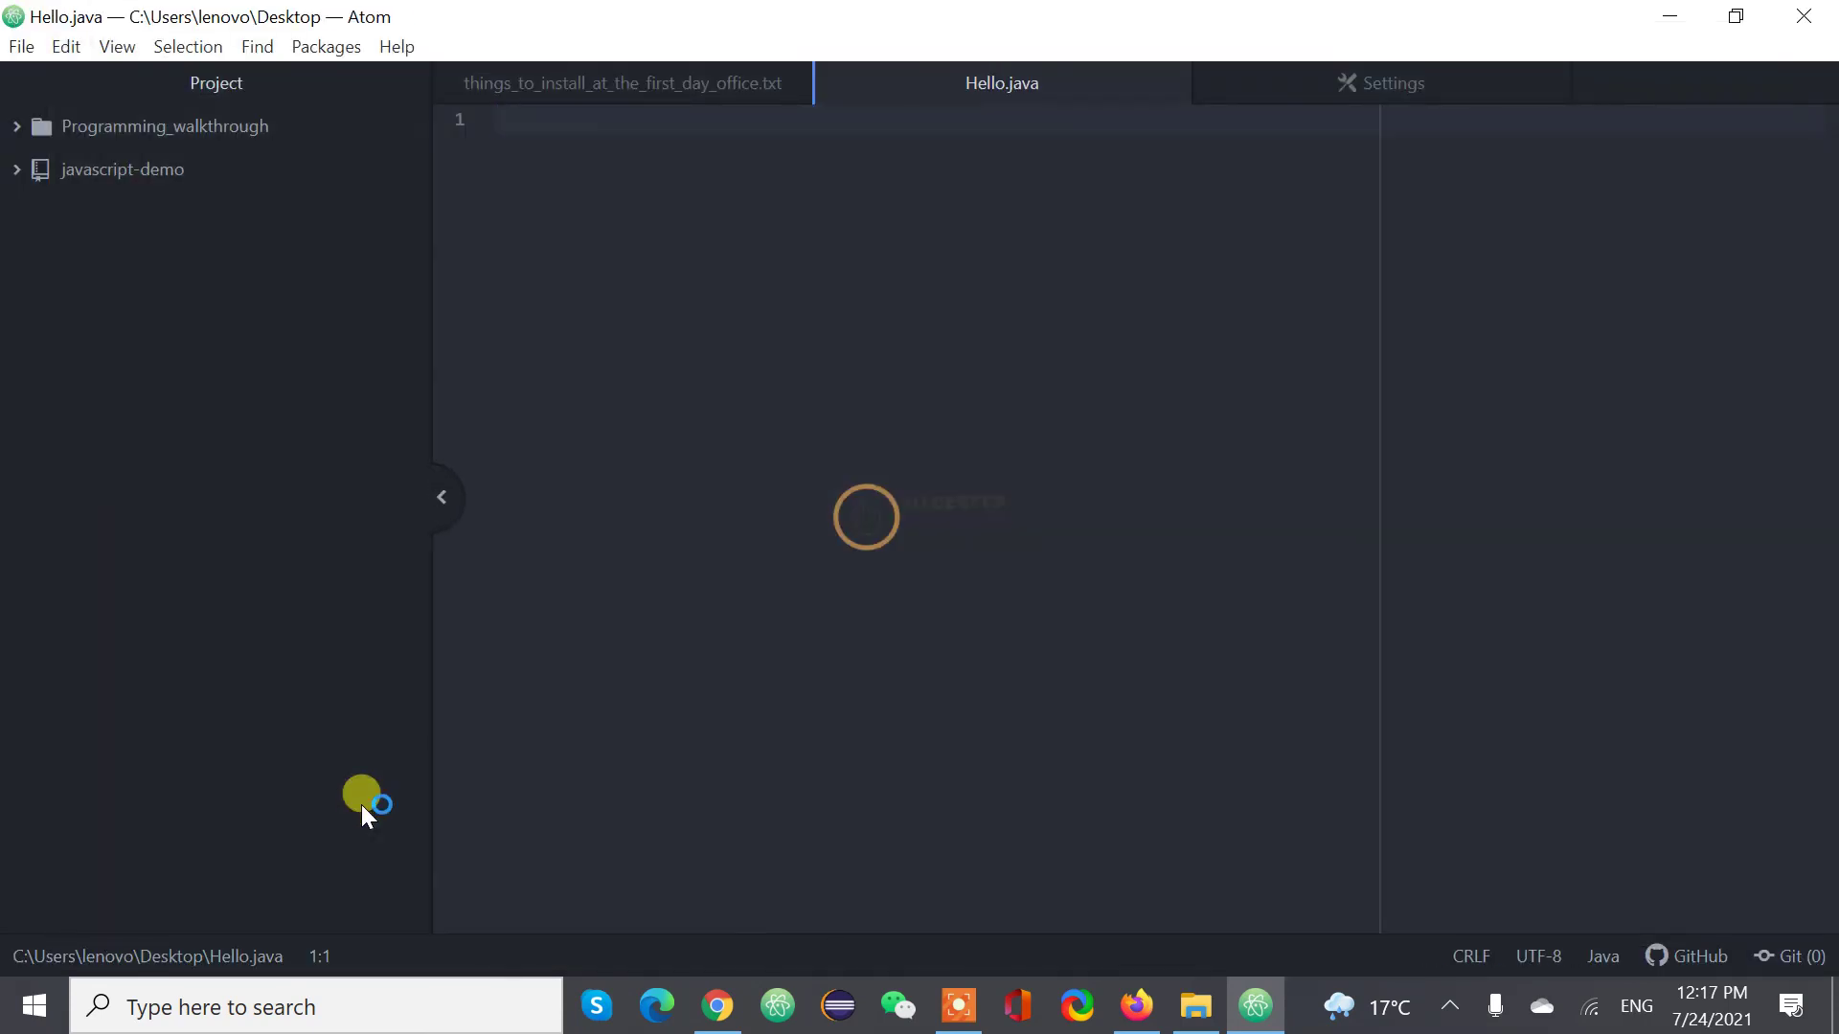
Step: Insert the class snippet in Hello.java and set its access modifier to public
text(class)
key(Tab)
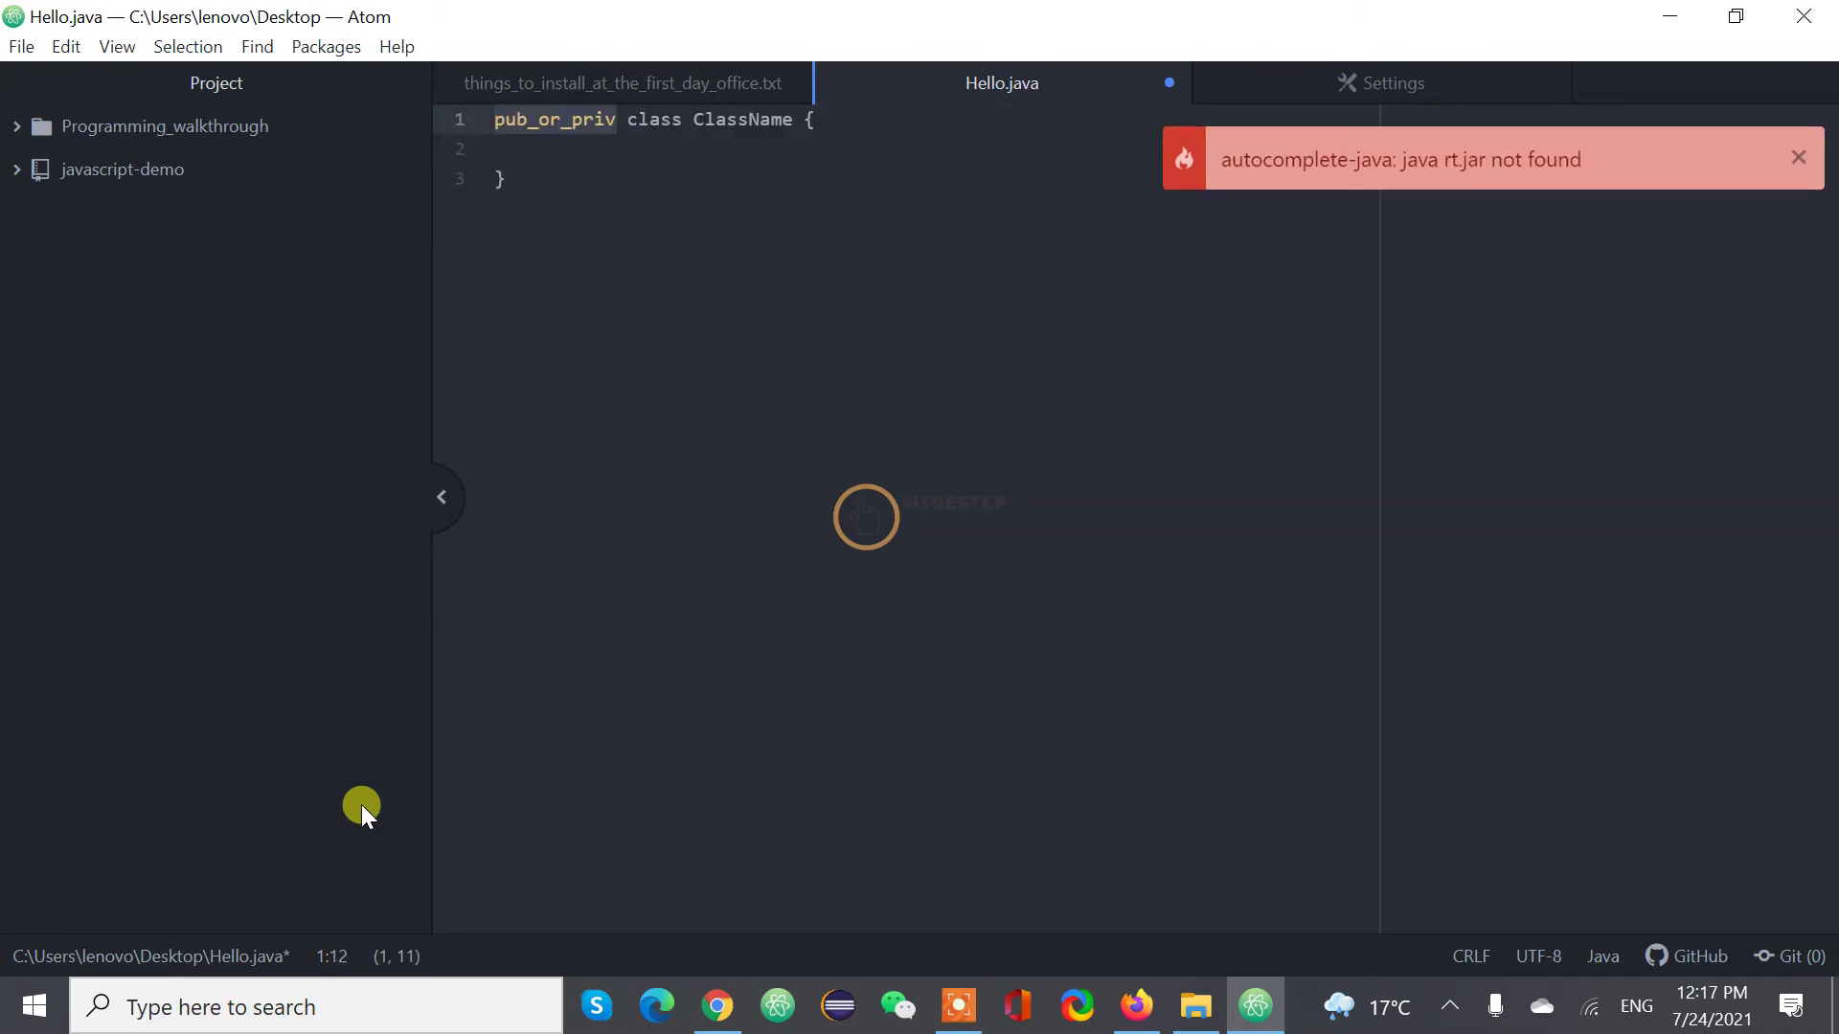
key(ctrl+shift+Left)
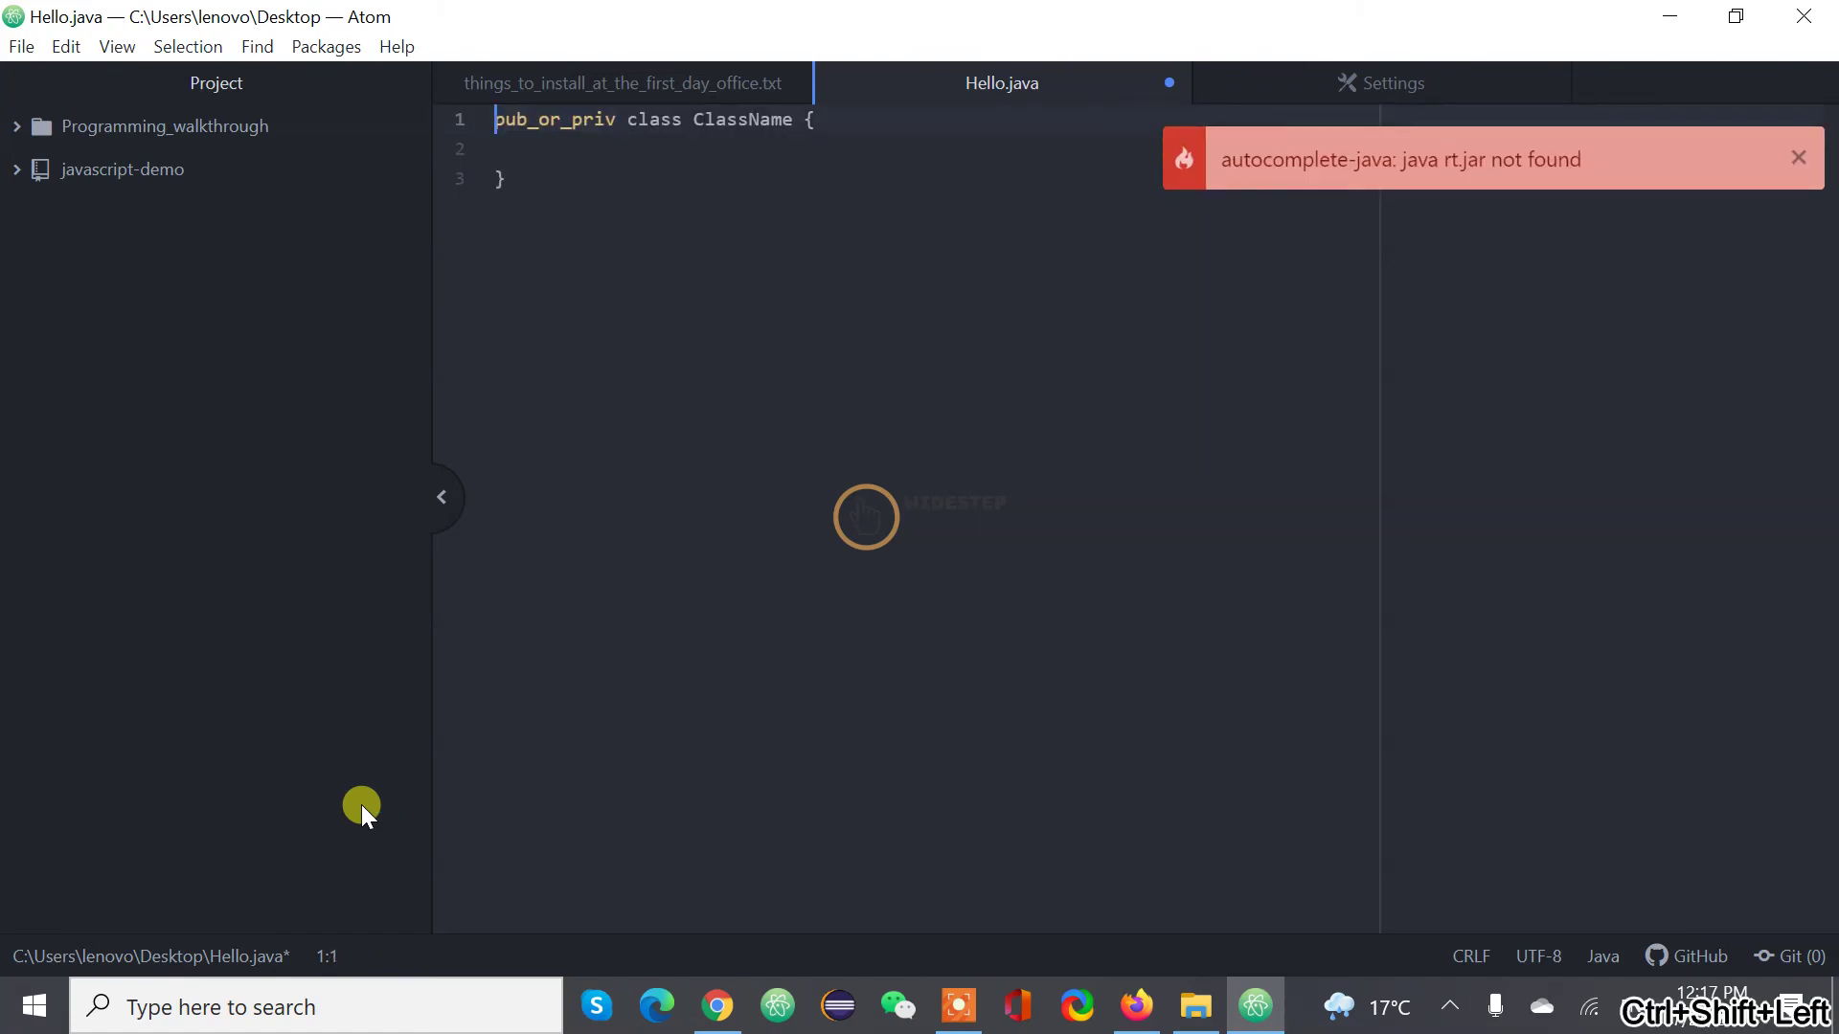
key(ctrl+shift+Right)
text(pulbi)
key(BackSpace)
key(BackSpace)
key(BackSpace)
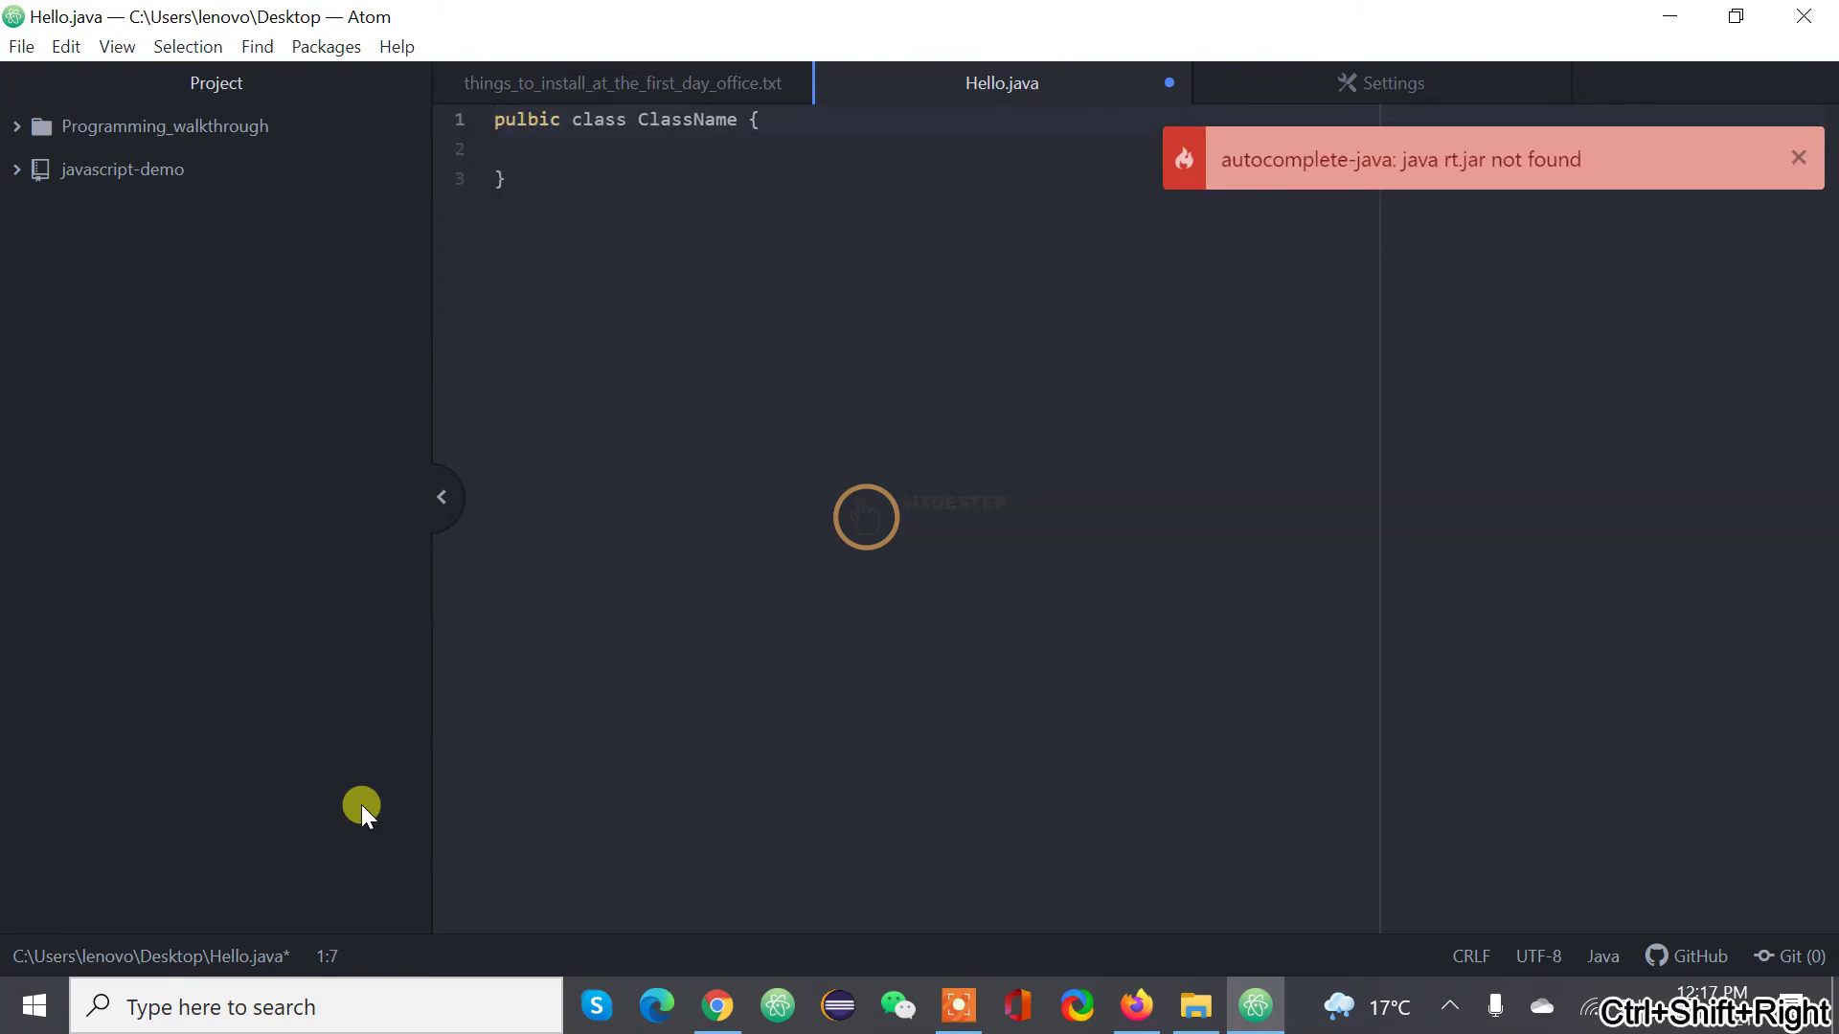
text(blic)
key(Right)
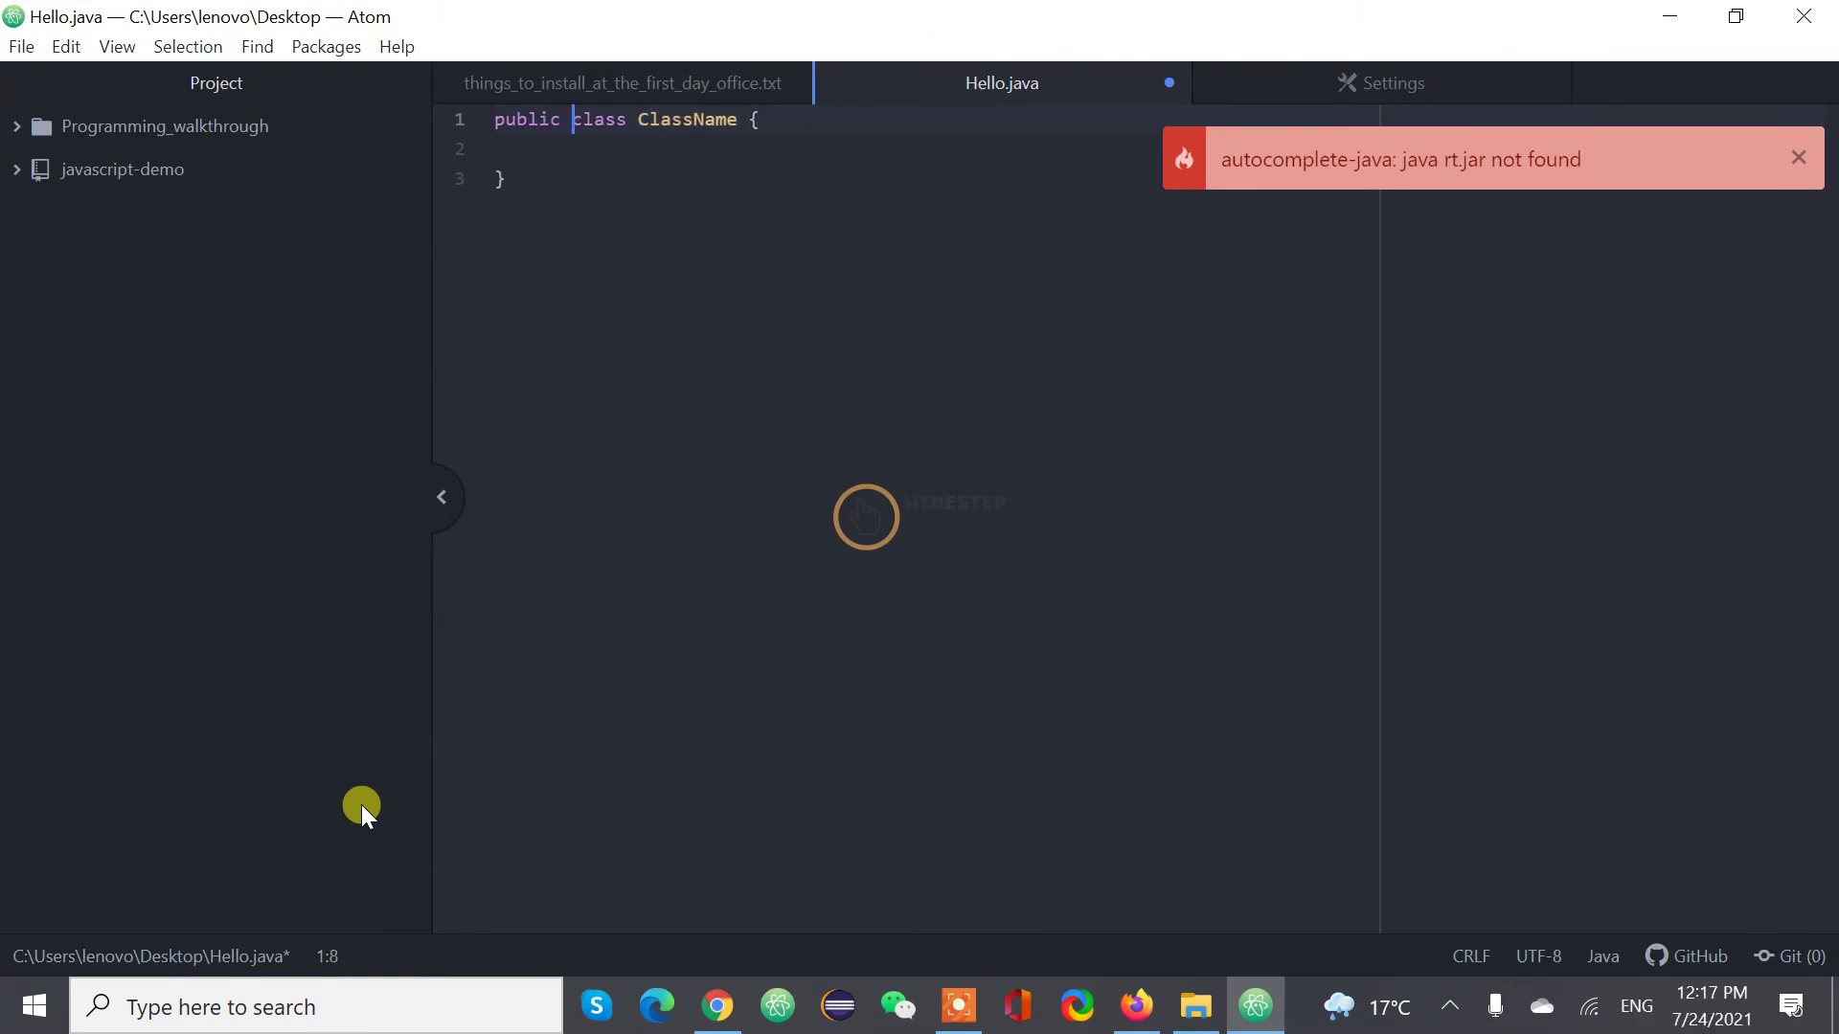
Step: Replace the ClassName placeholder in the class declaration with Hello
key(ctrl+Right)
key(Right)
key(ctrl+shift+Right)
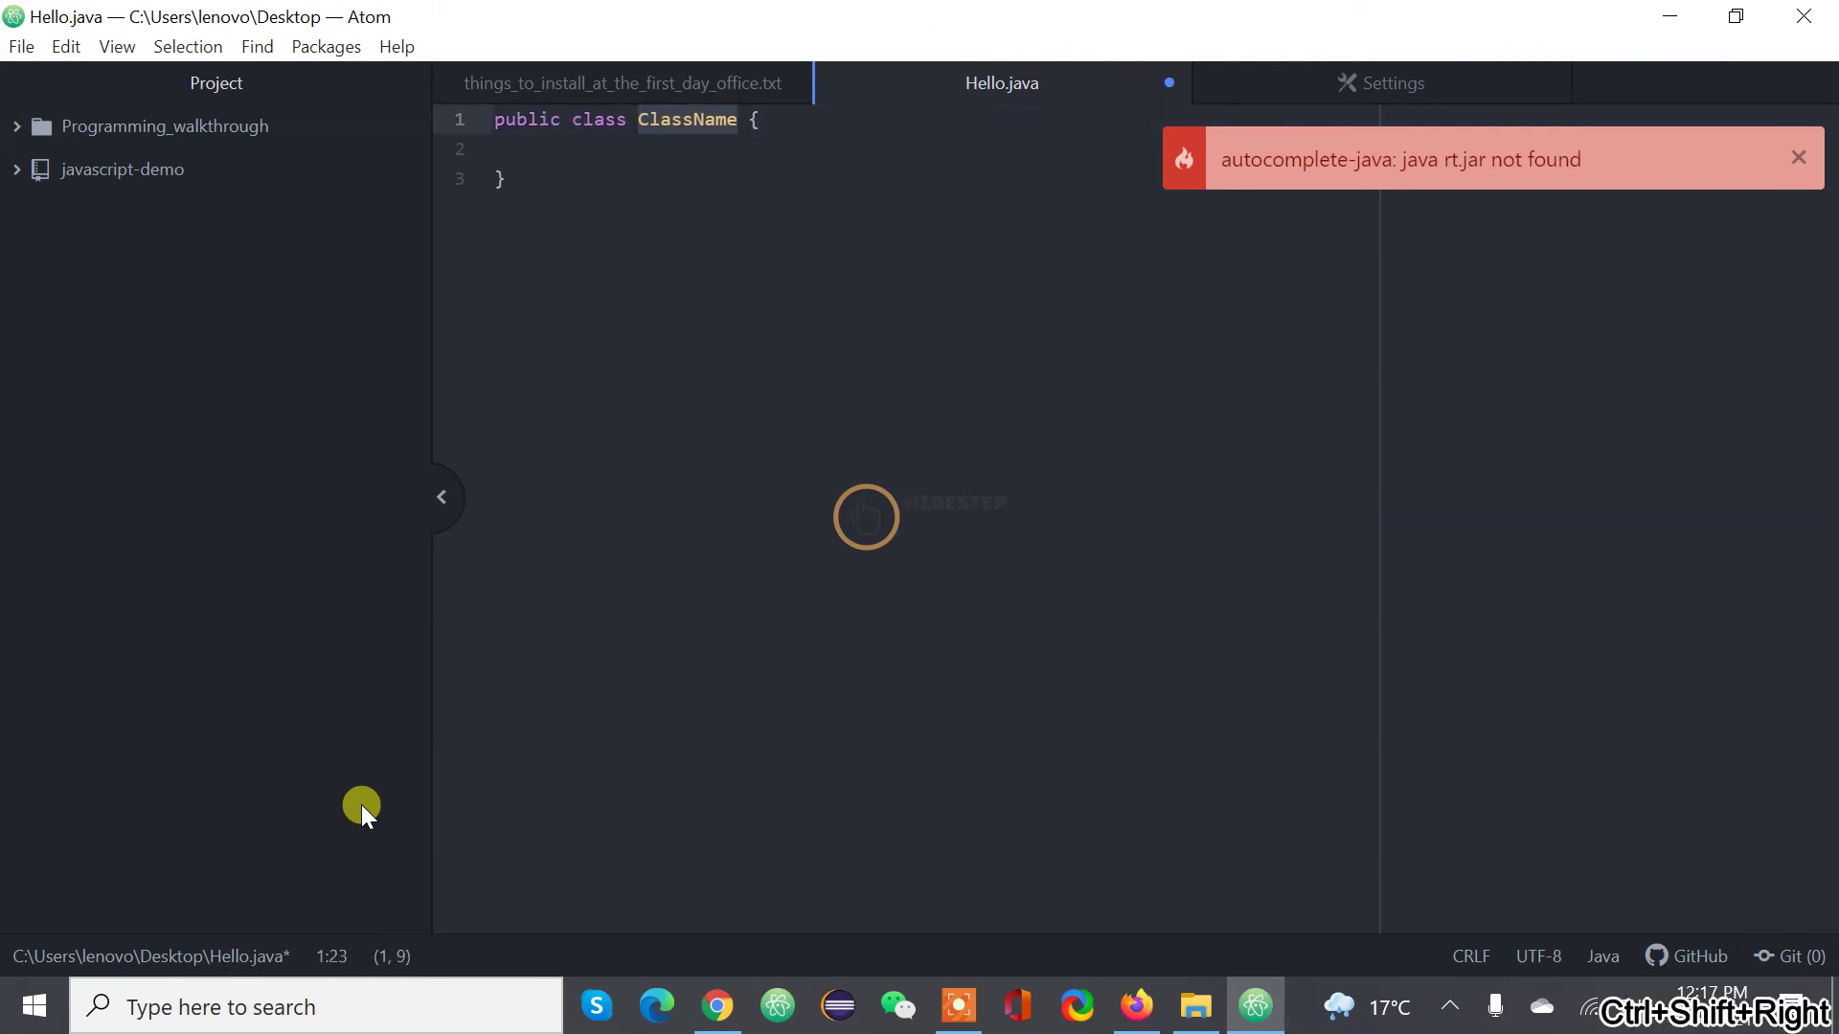
text(Helo)
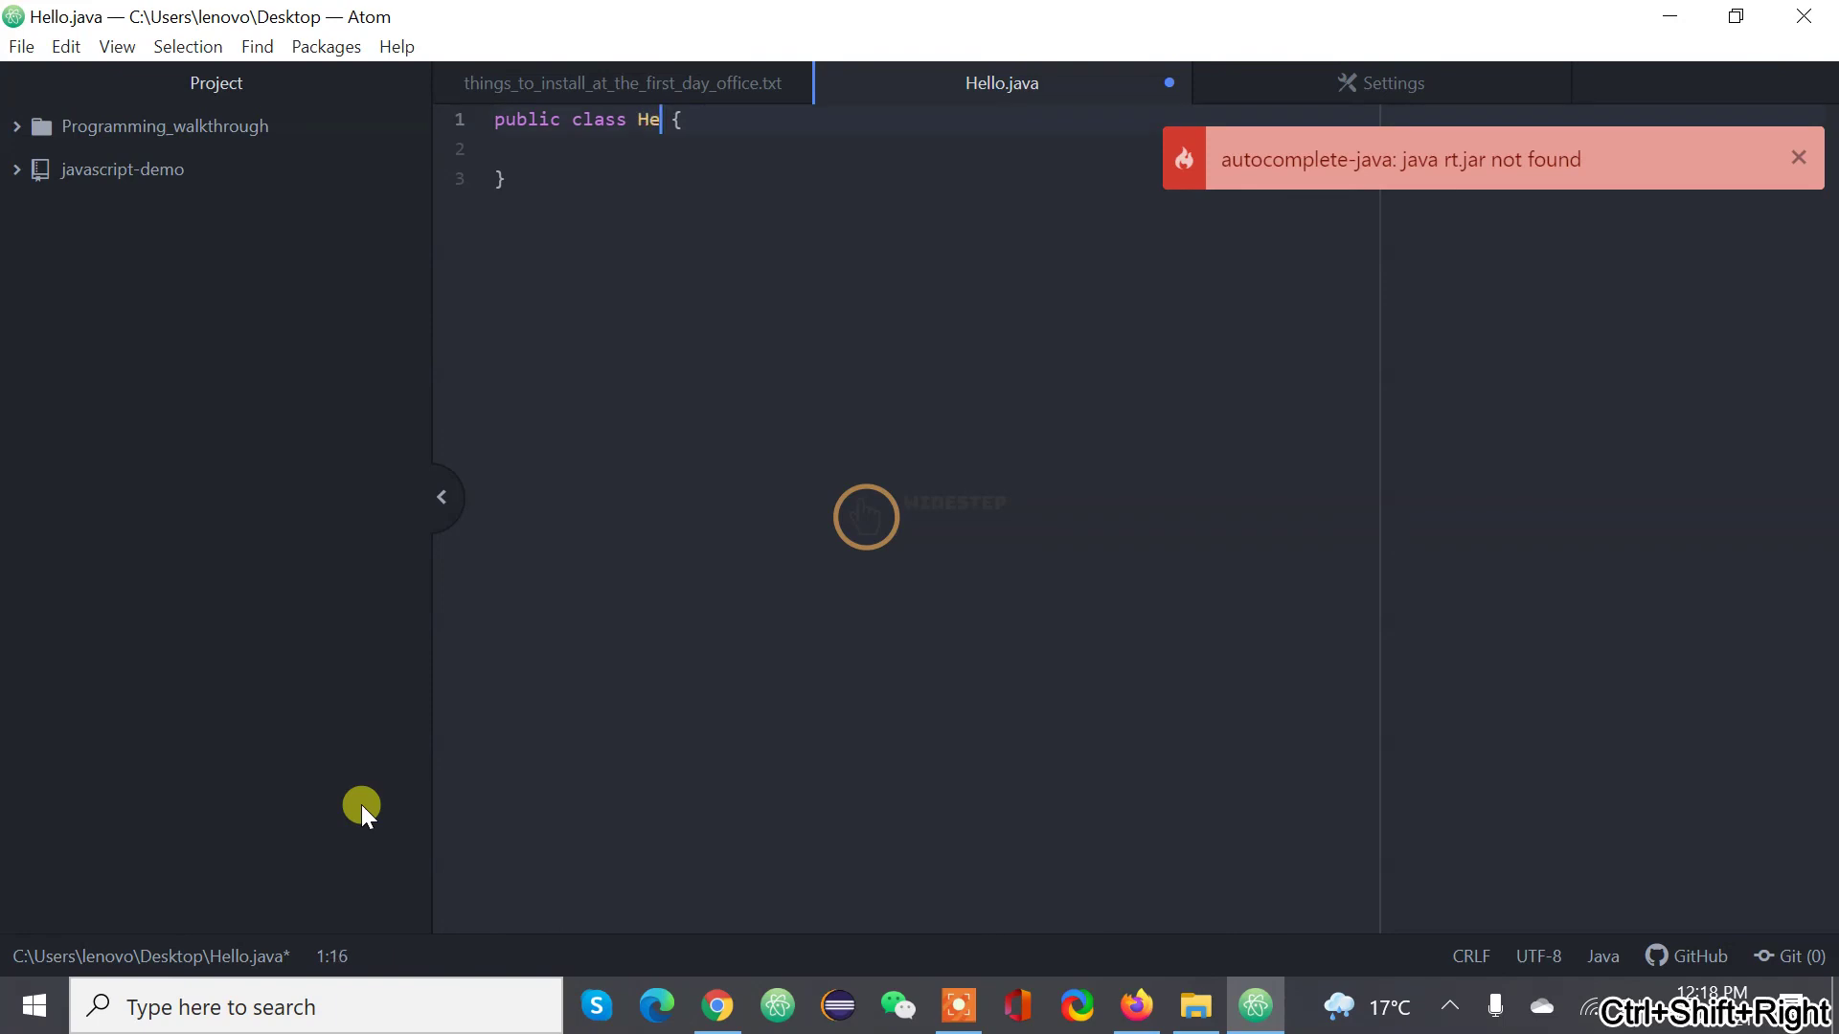
key(BackSpace)
text(lo)
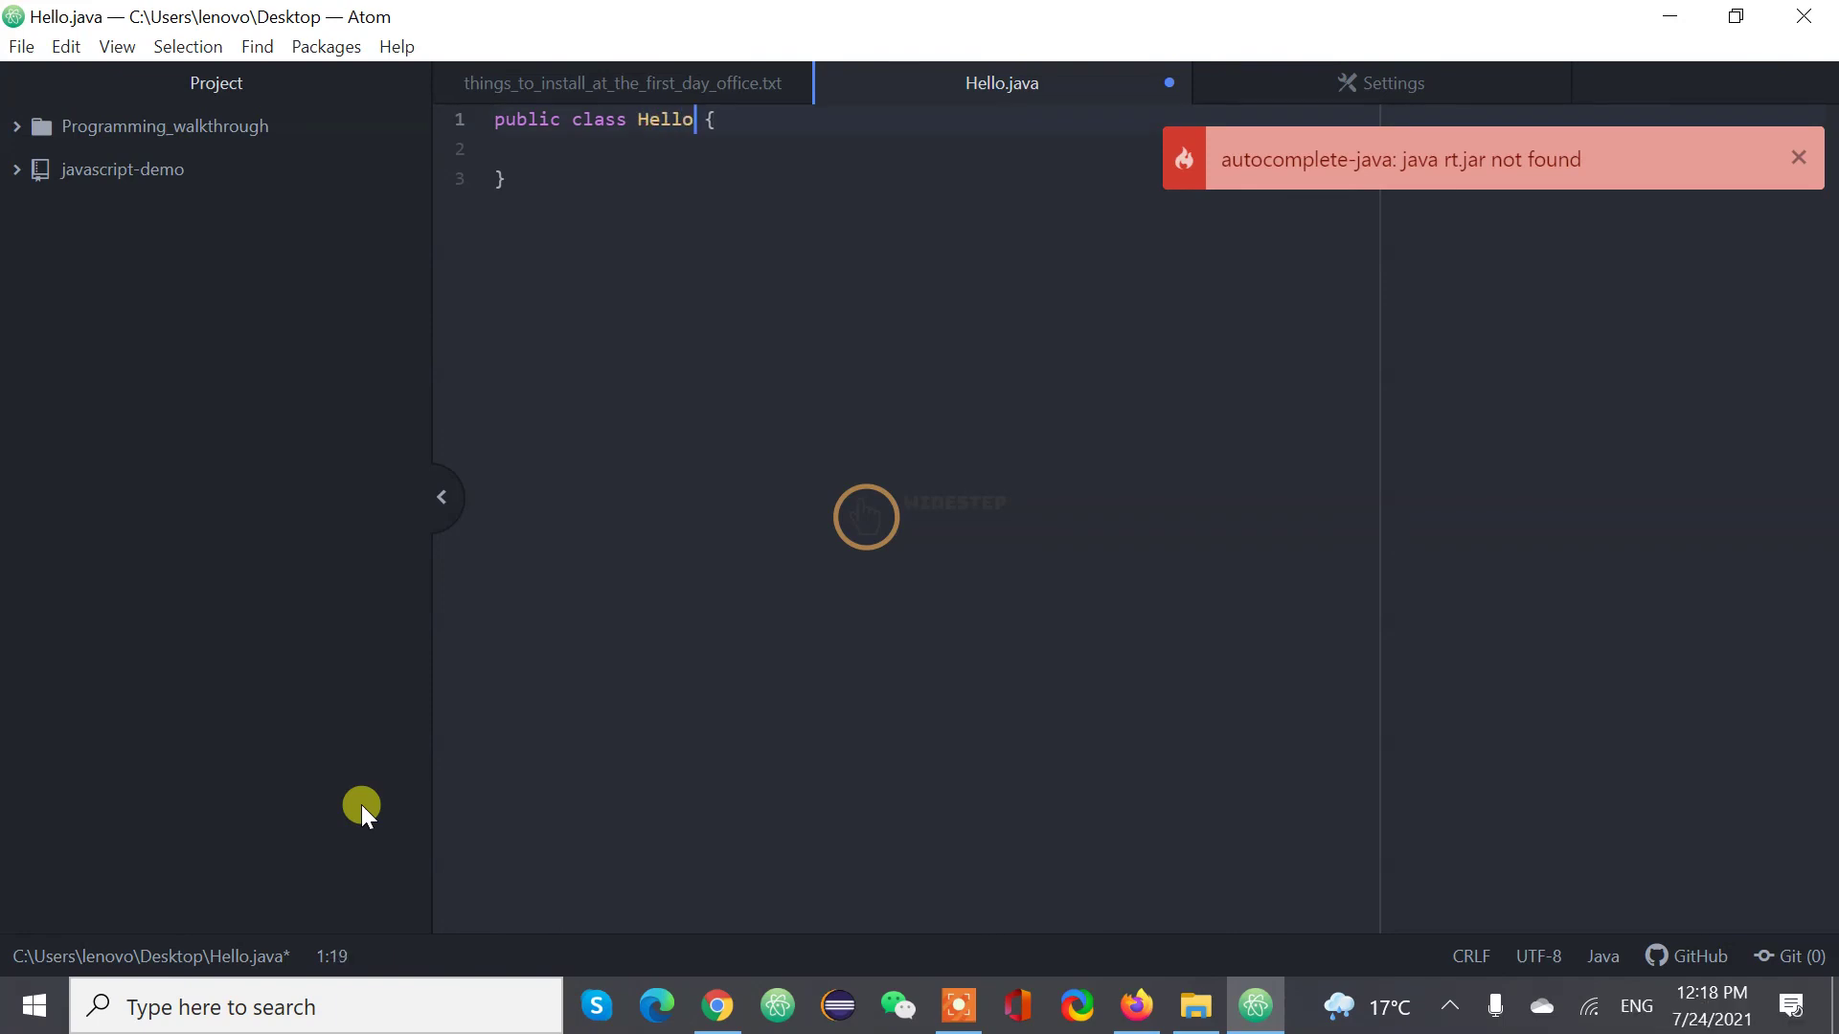
Step: Insert the main method snippet, public static void main(String[] args), inside the Hello class
key(Down)
text(main)
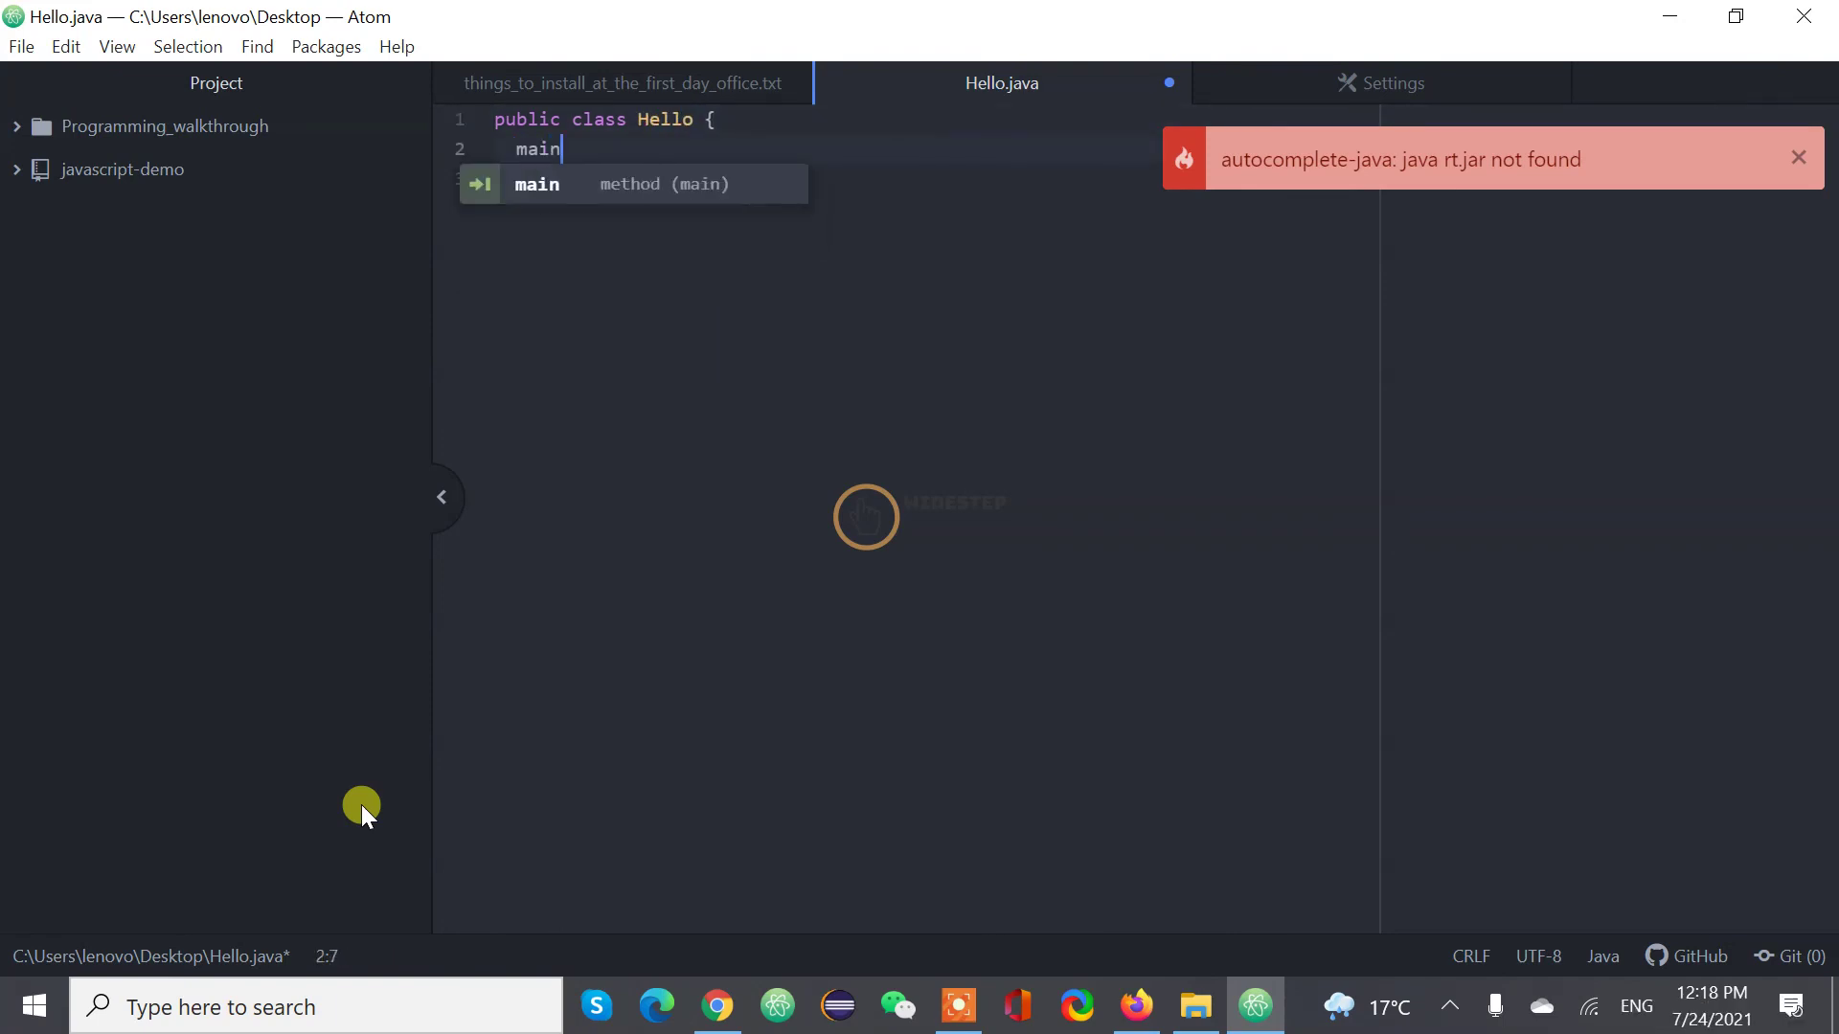
key(Tab)
Step: Add System.out.println("Hello java 11 LTS."); to the main method's body and save Hello.java
text(S)
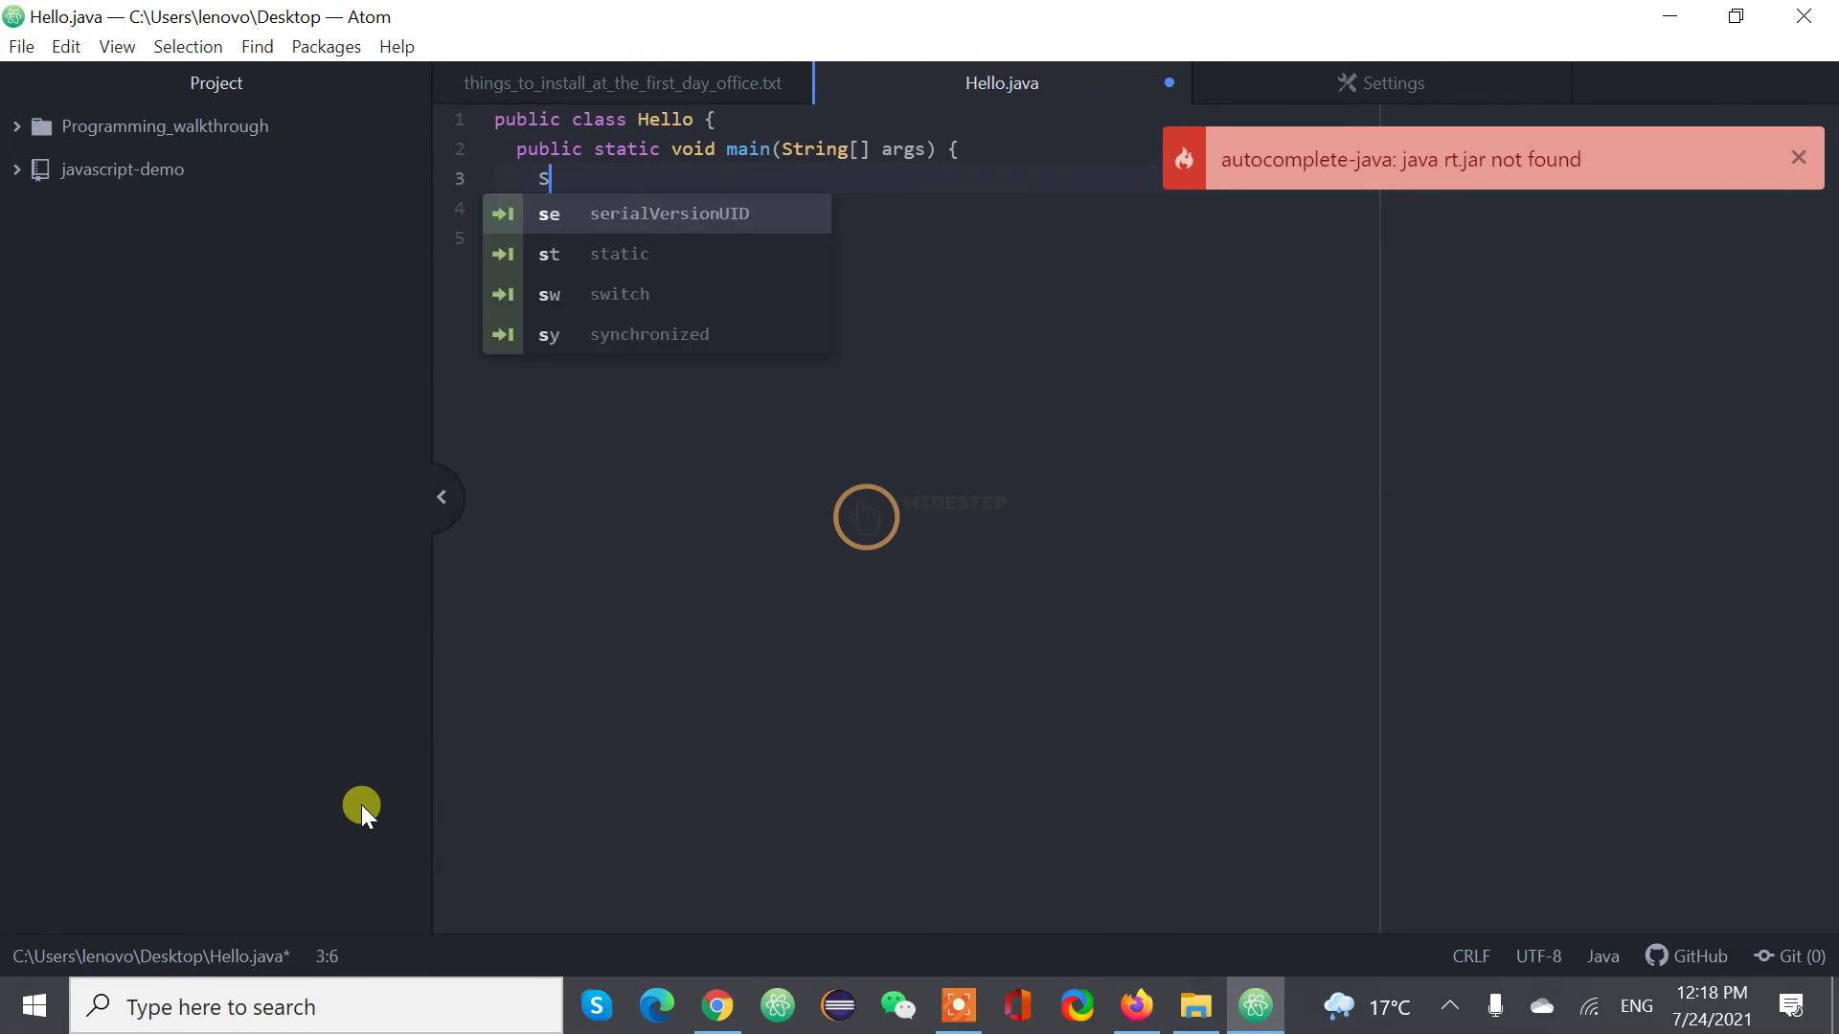
text(ystem.out.pr)
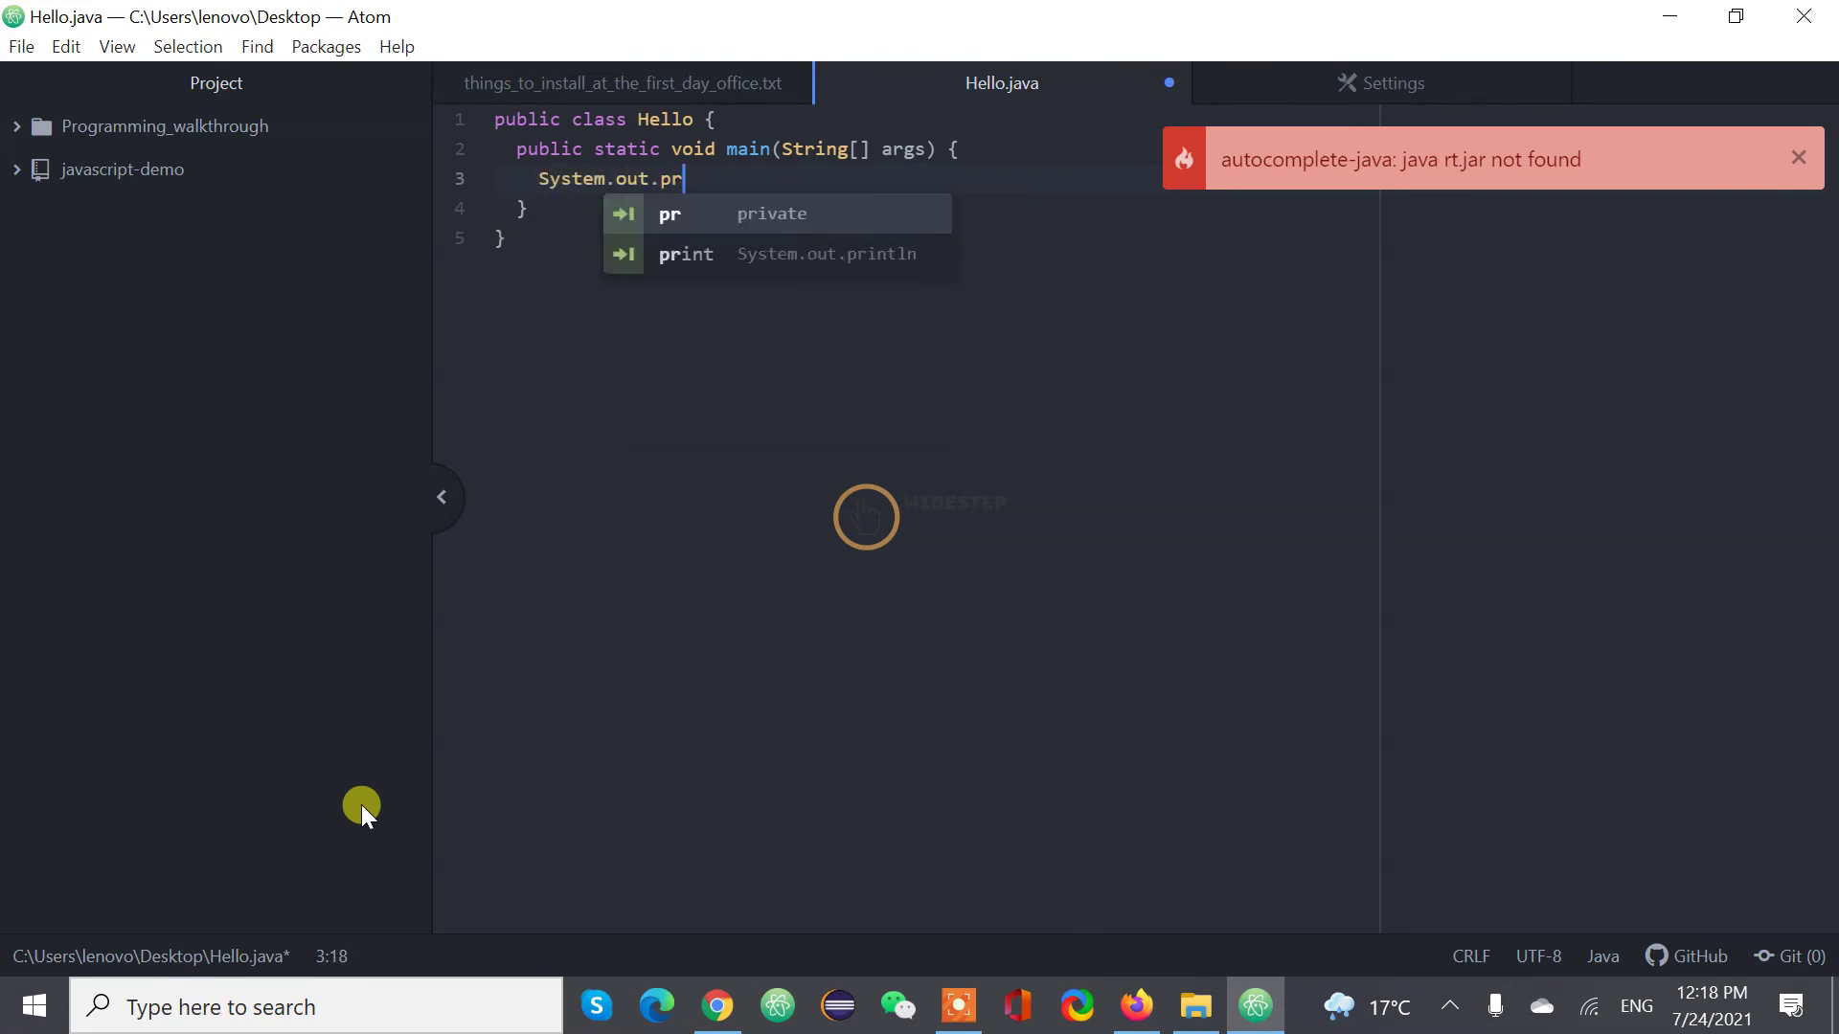
text(intln();)
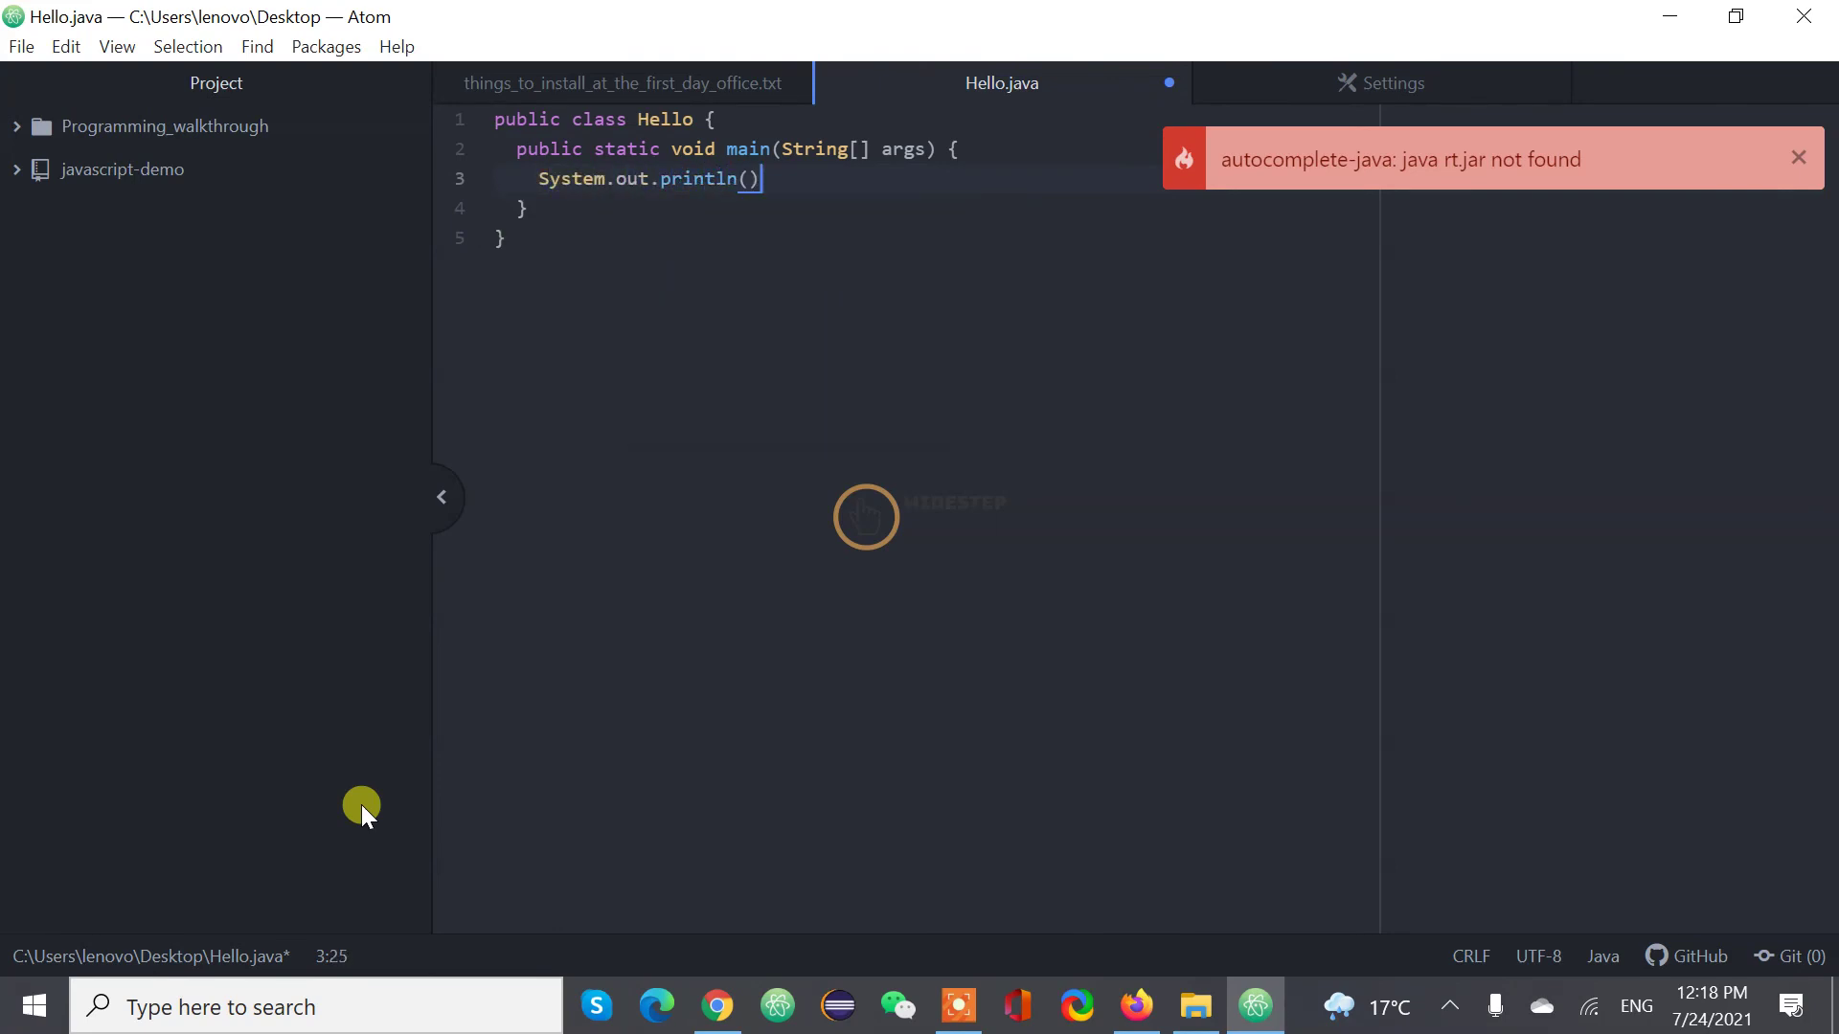
key(Left)
key(Left)
text("H)
text(ello java)
text( 11 LTS)
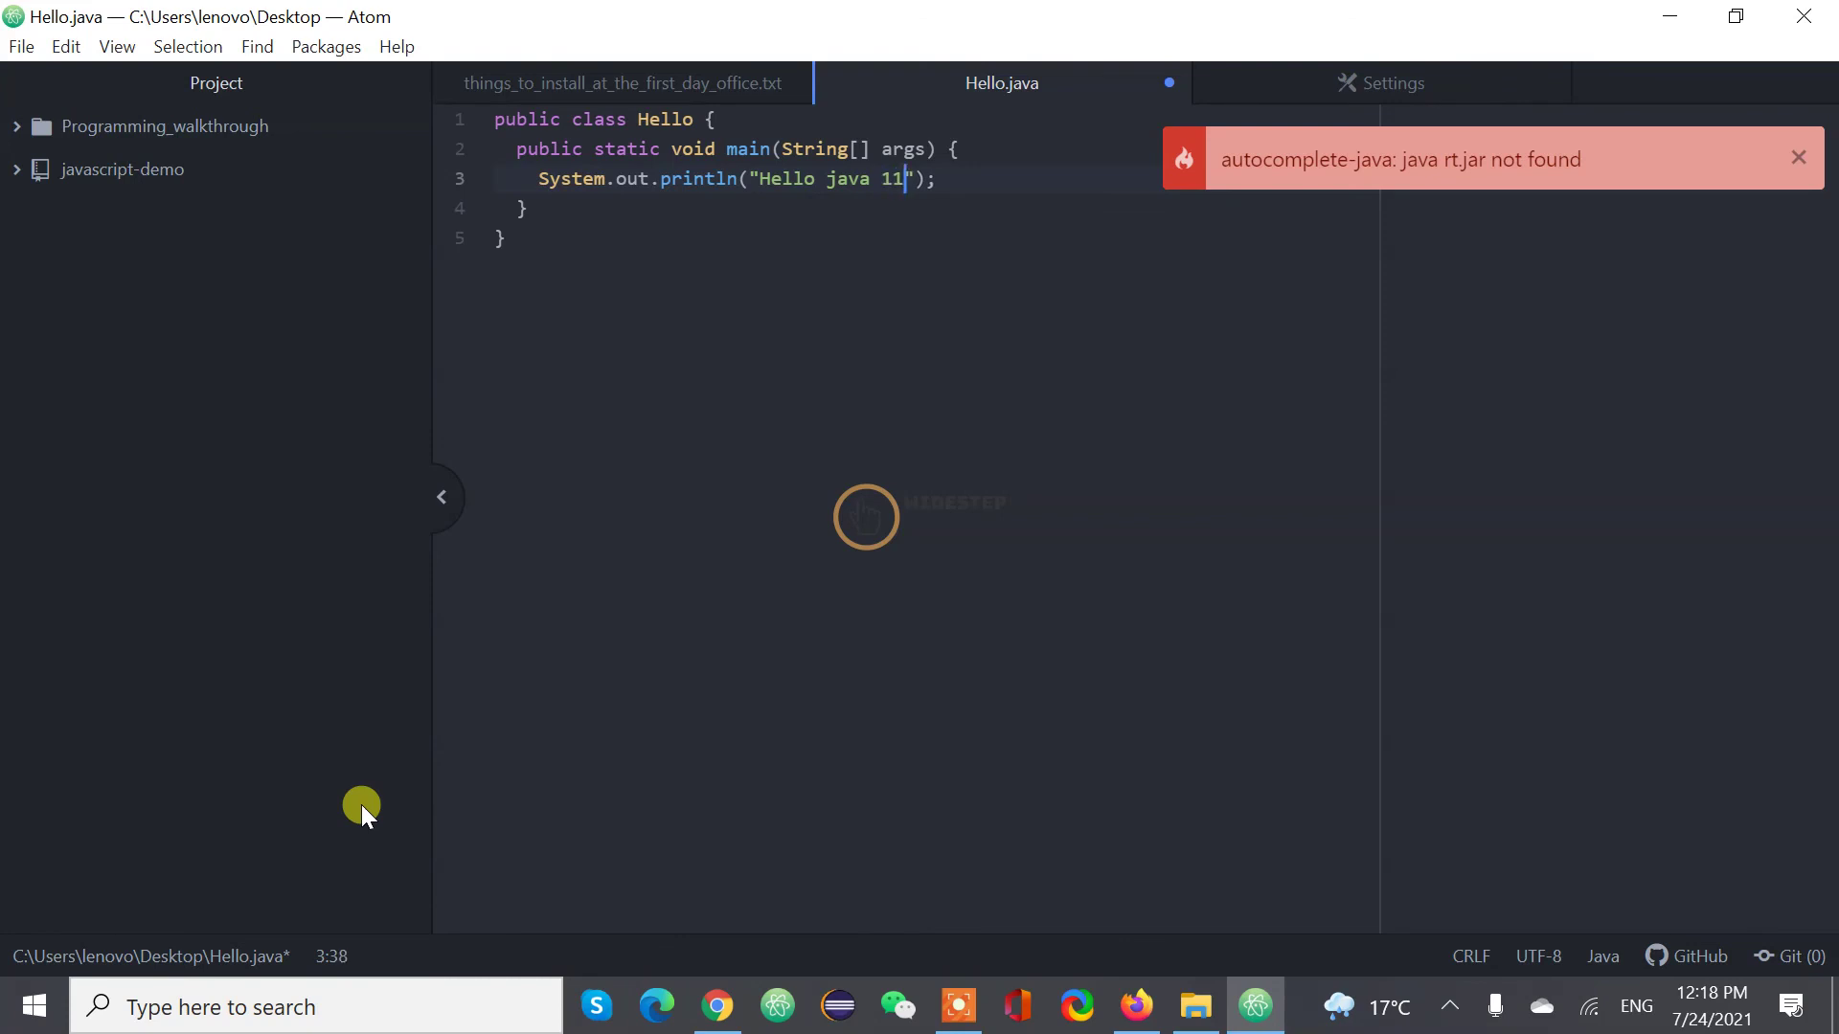
text(.)
key(ctrl+s)
Step: Open a new Command Prompt window with the cmd command
key(alt+Tab)
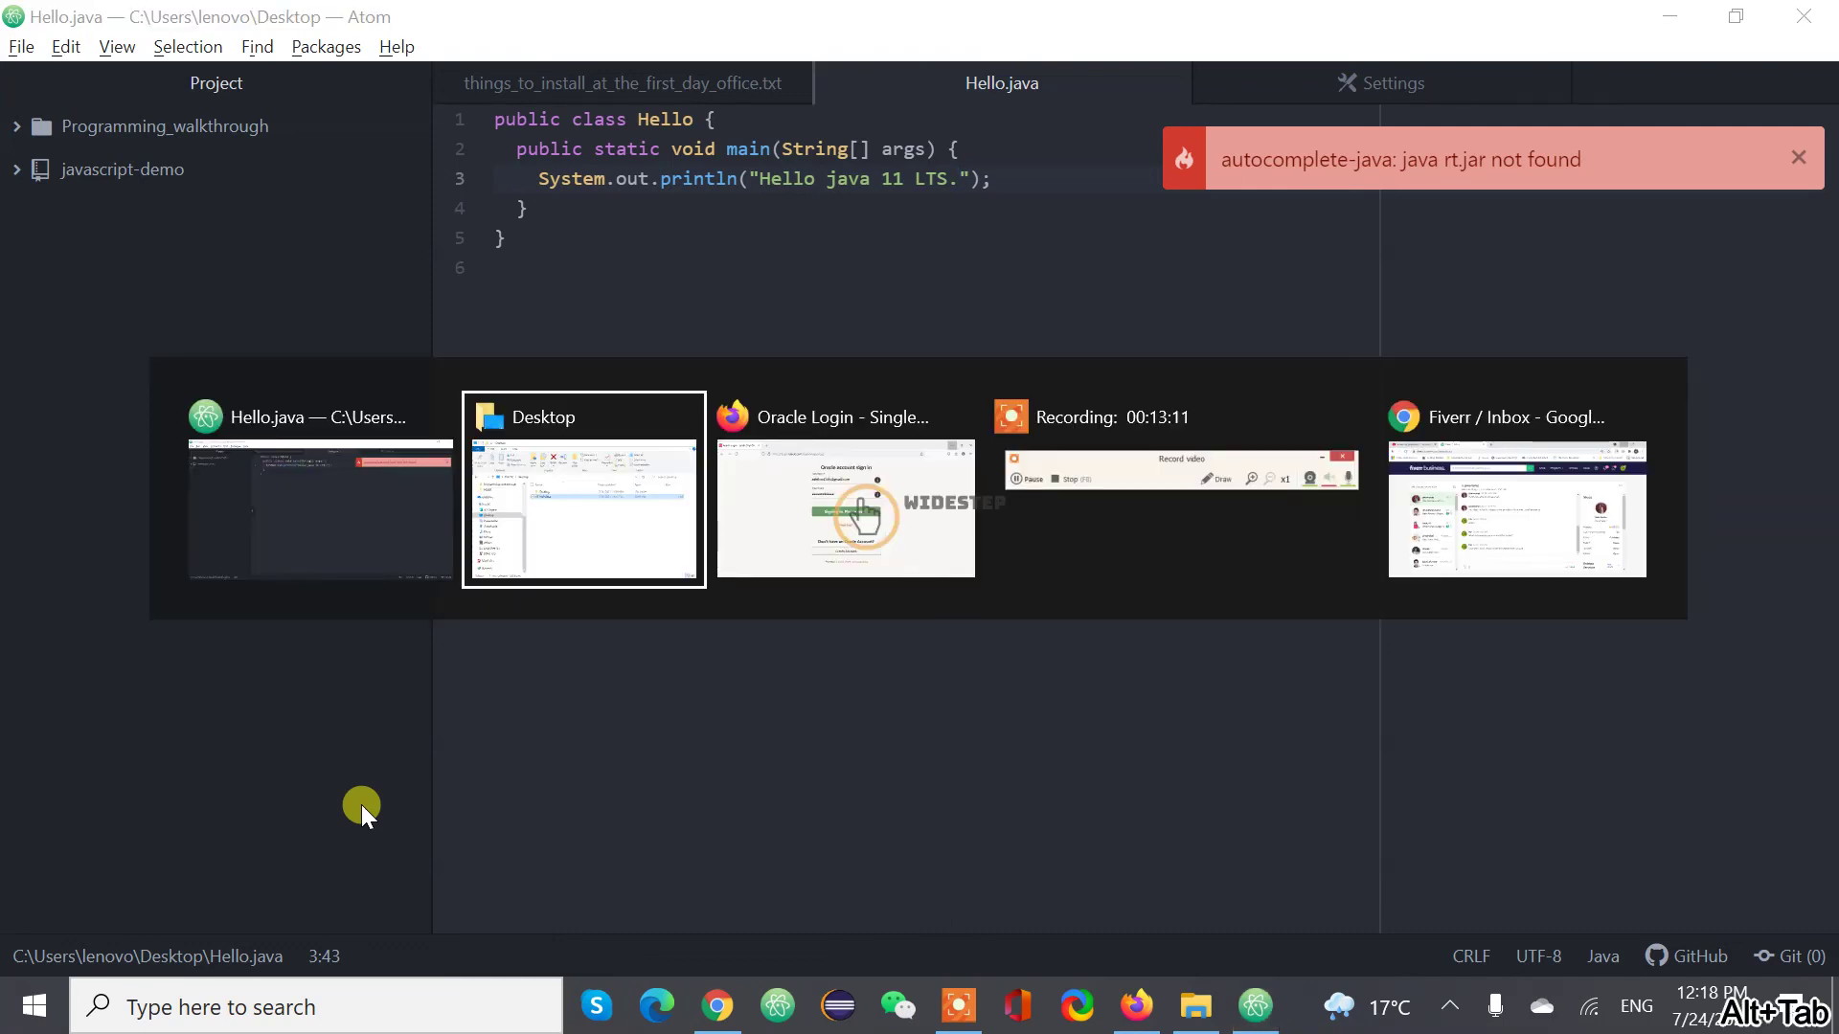
key(alt+Escape)
key(super+r)
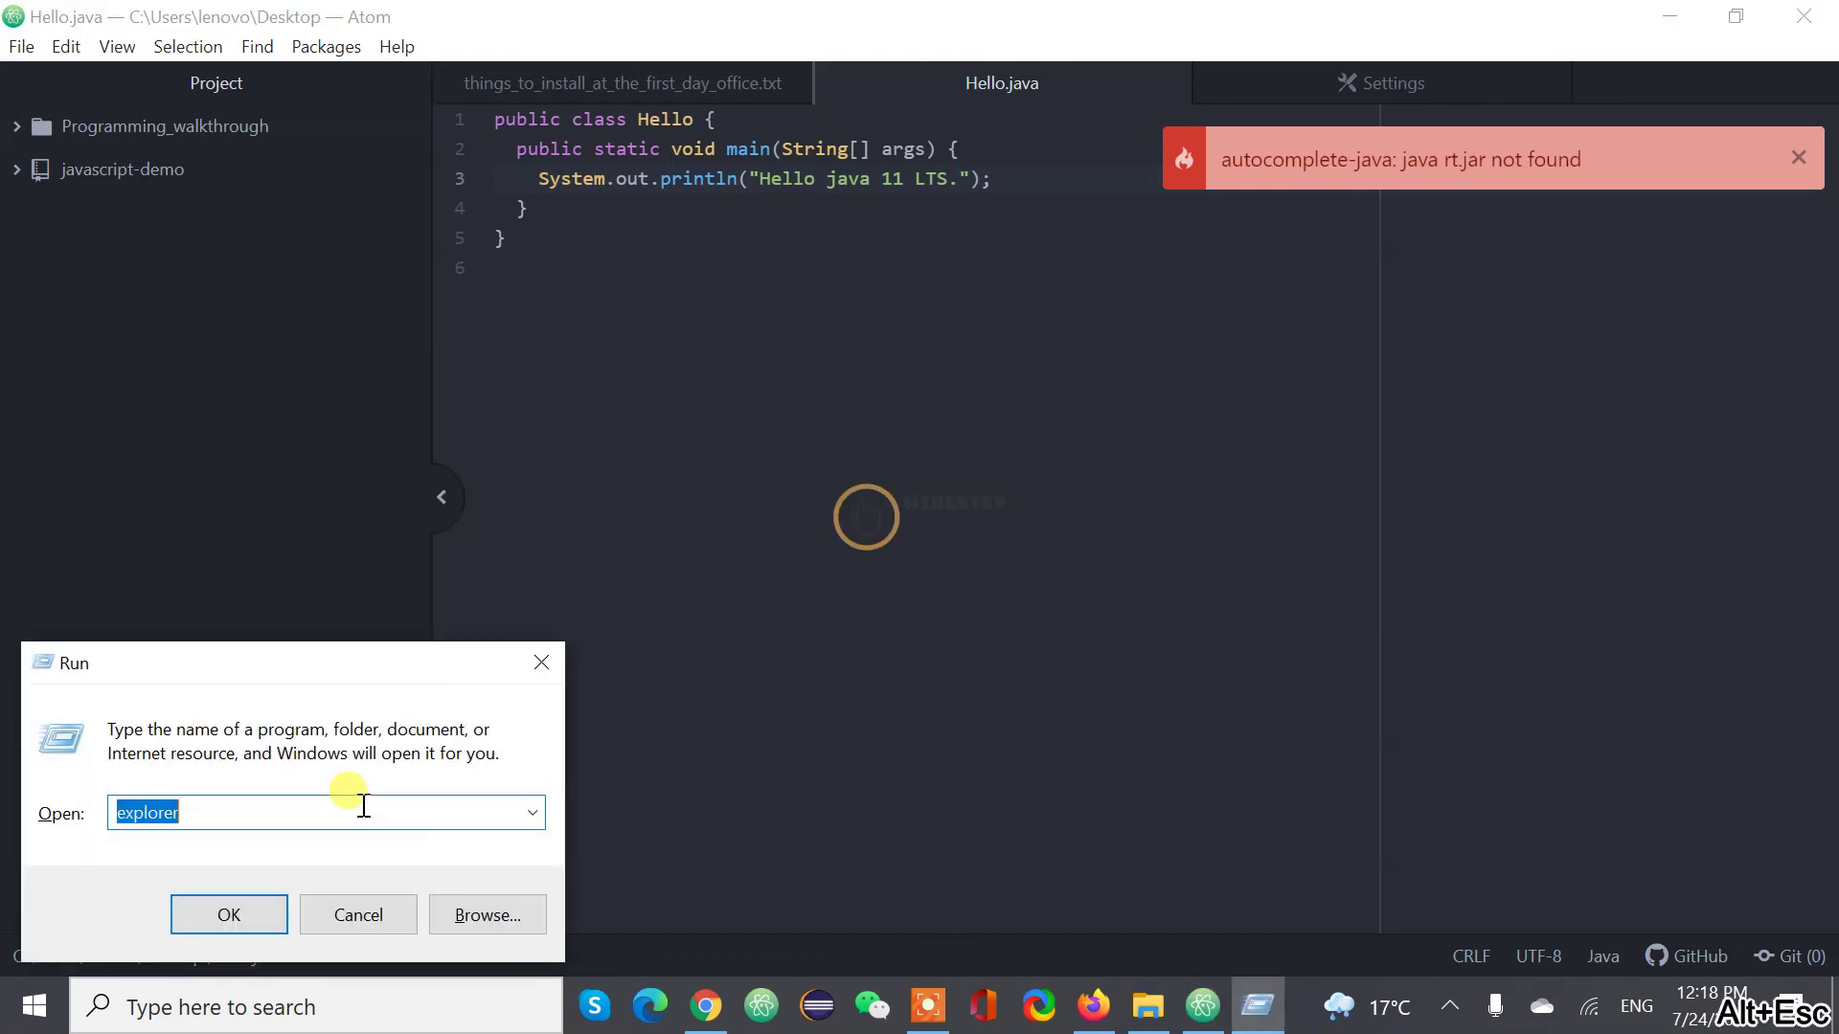
text(cmd)
key(Return)
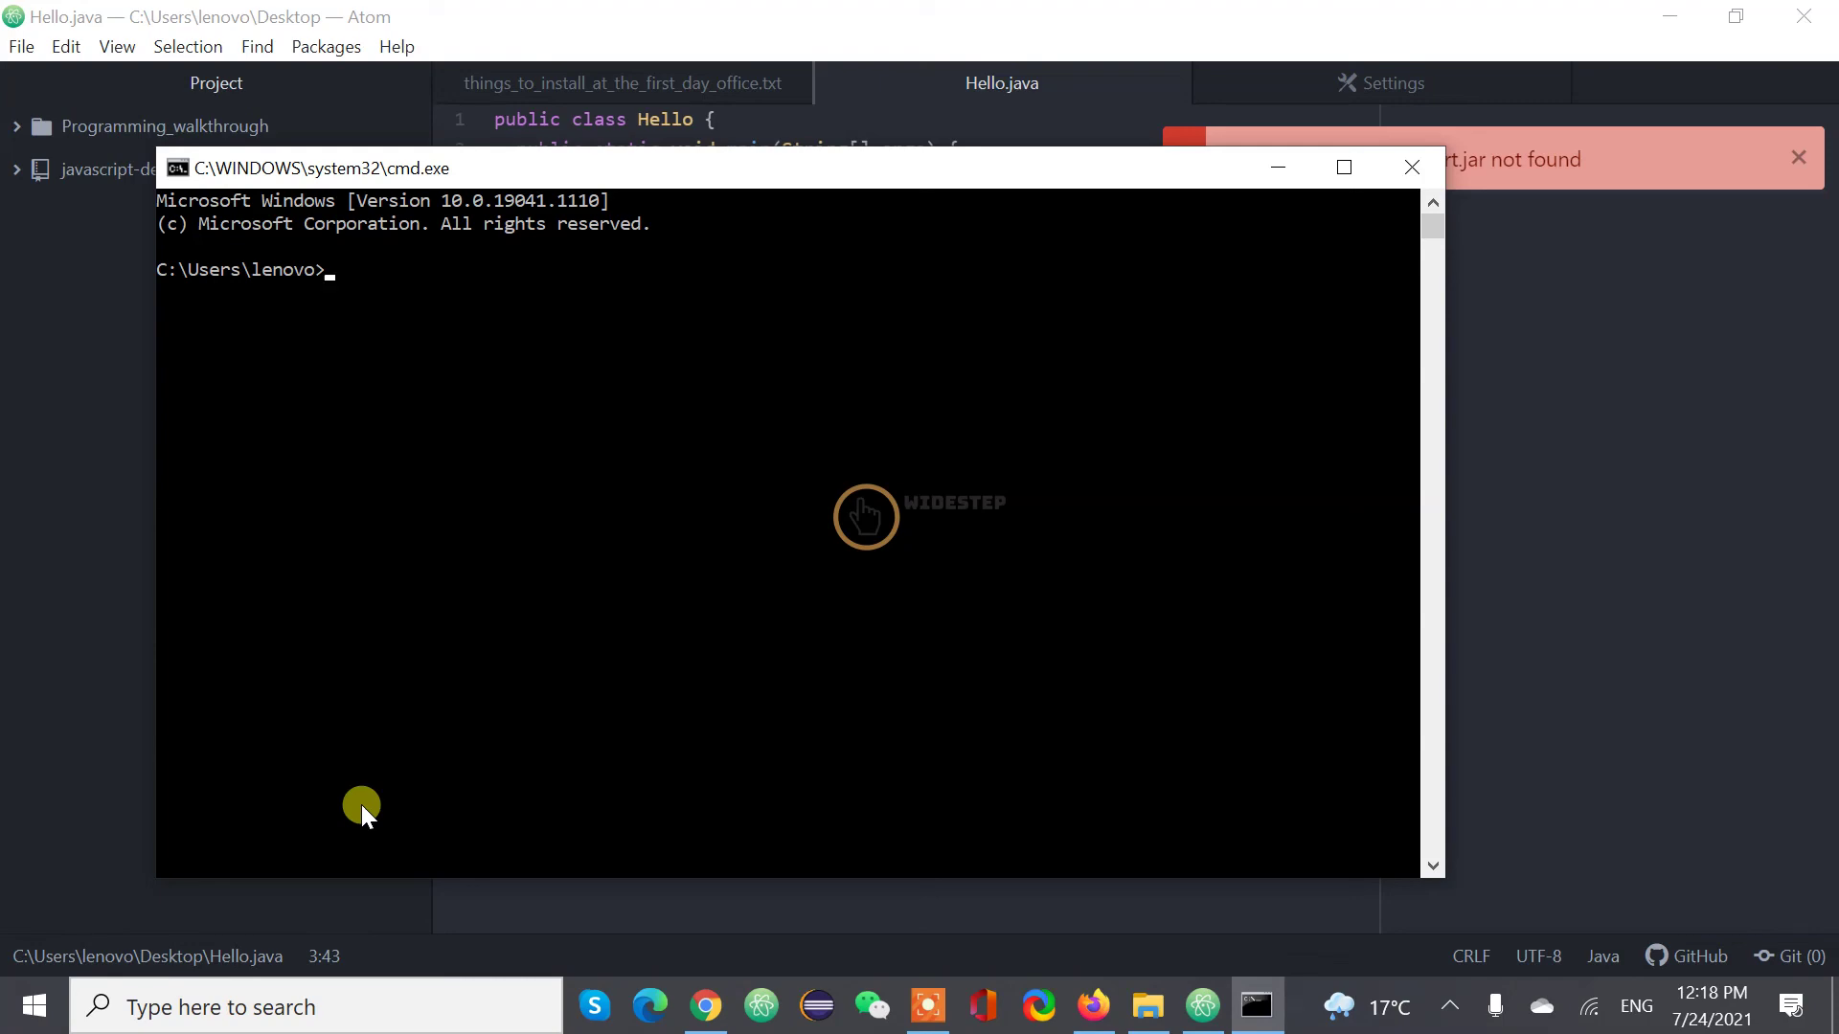
Step: Switch to the Desktop folder window and copy the Location path from the properties of Hello.java
key(alt+Tab)
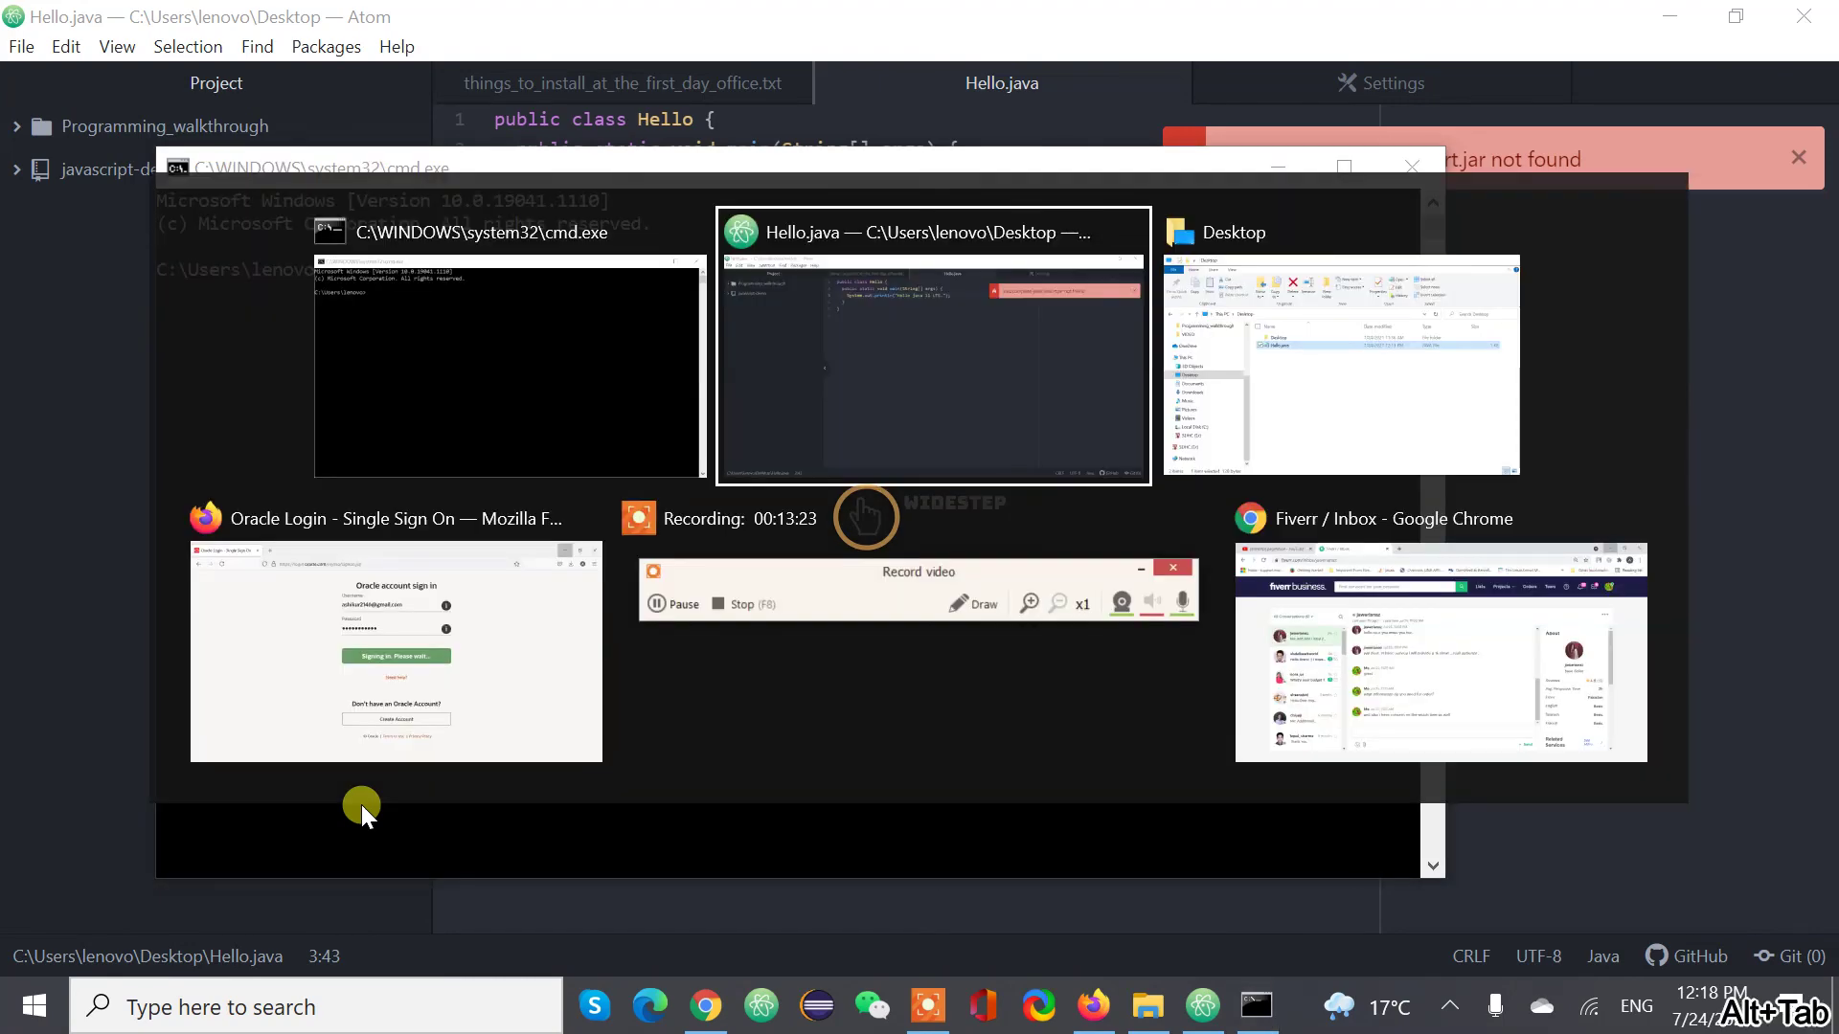
key(alt+Tab)
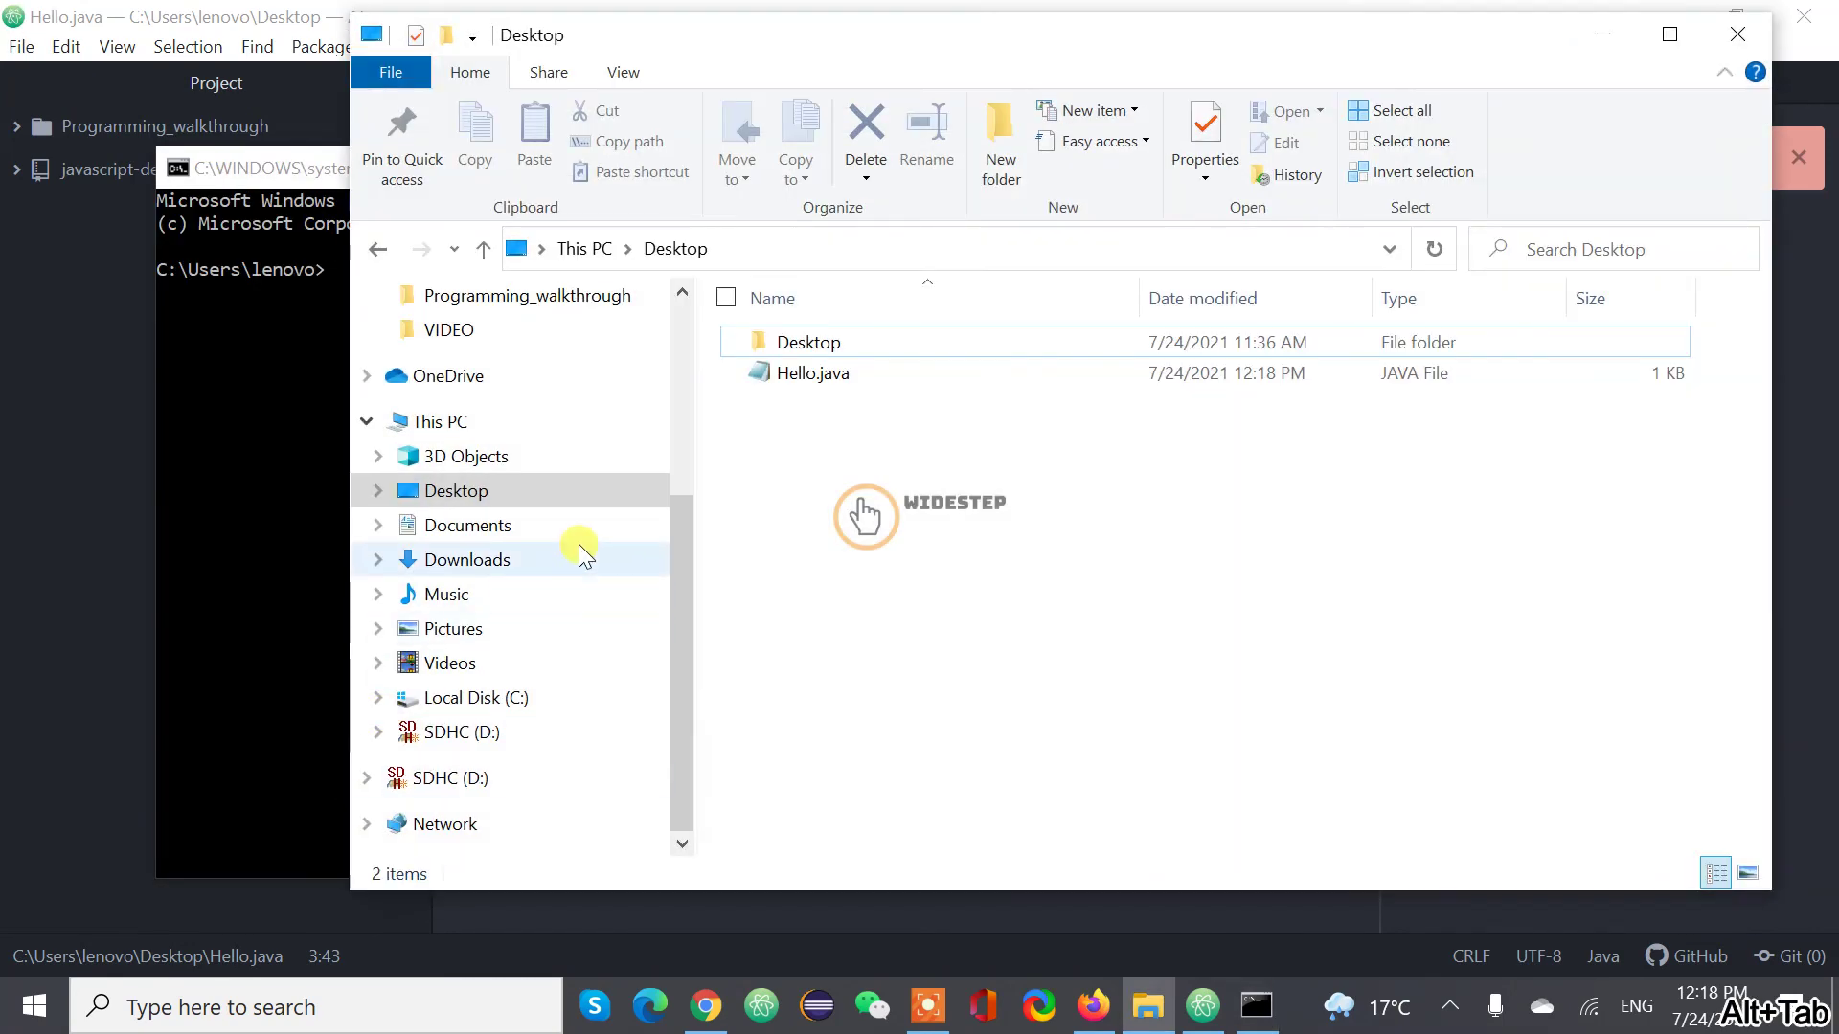
right_click(790, 371)
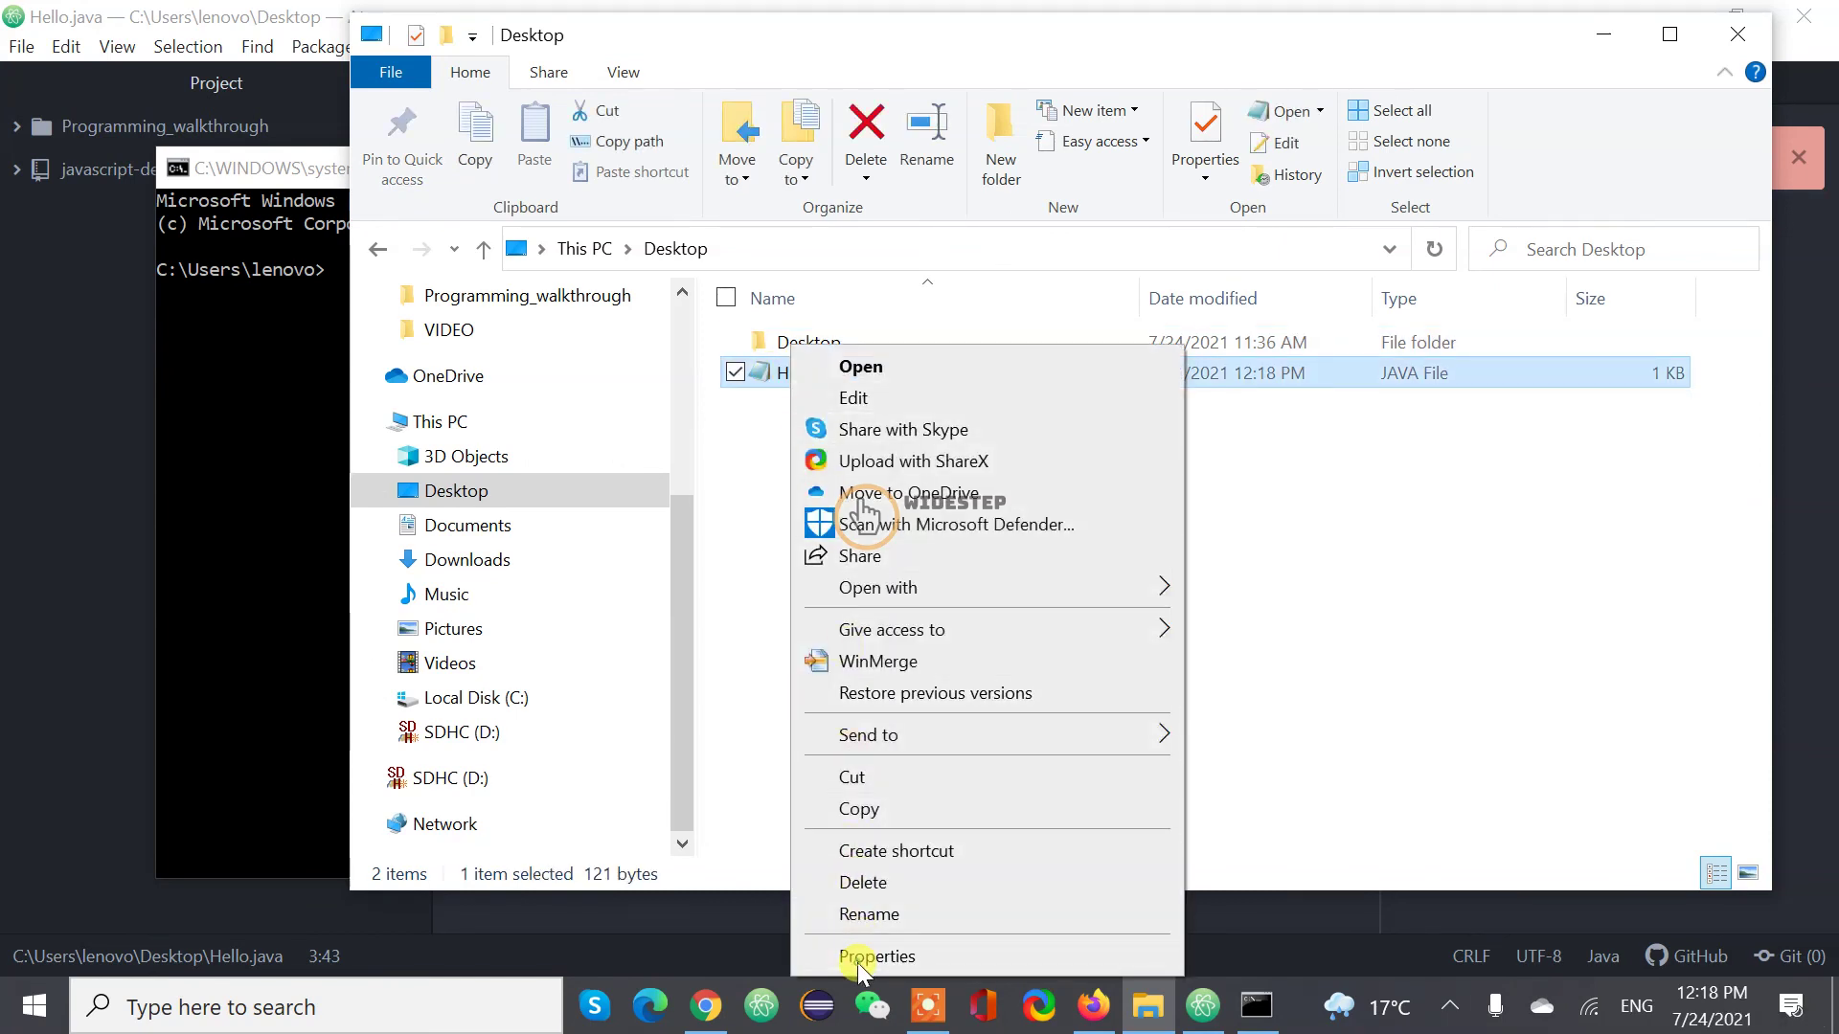
click(862, 956)
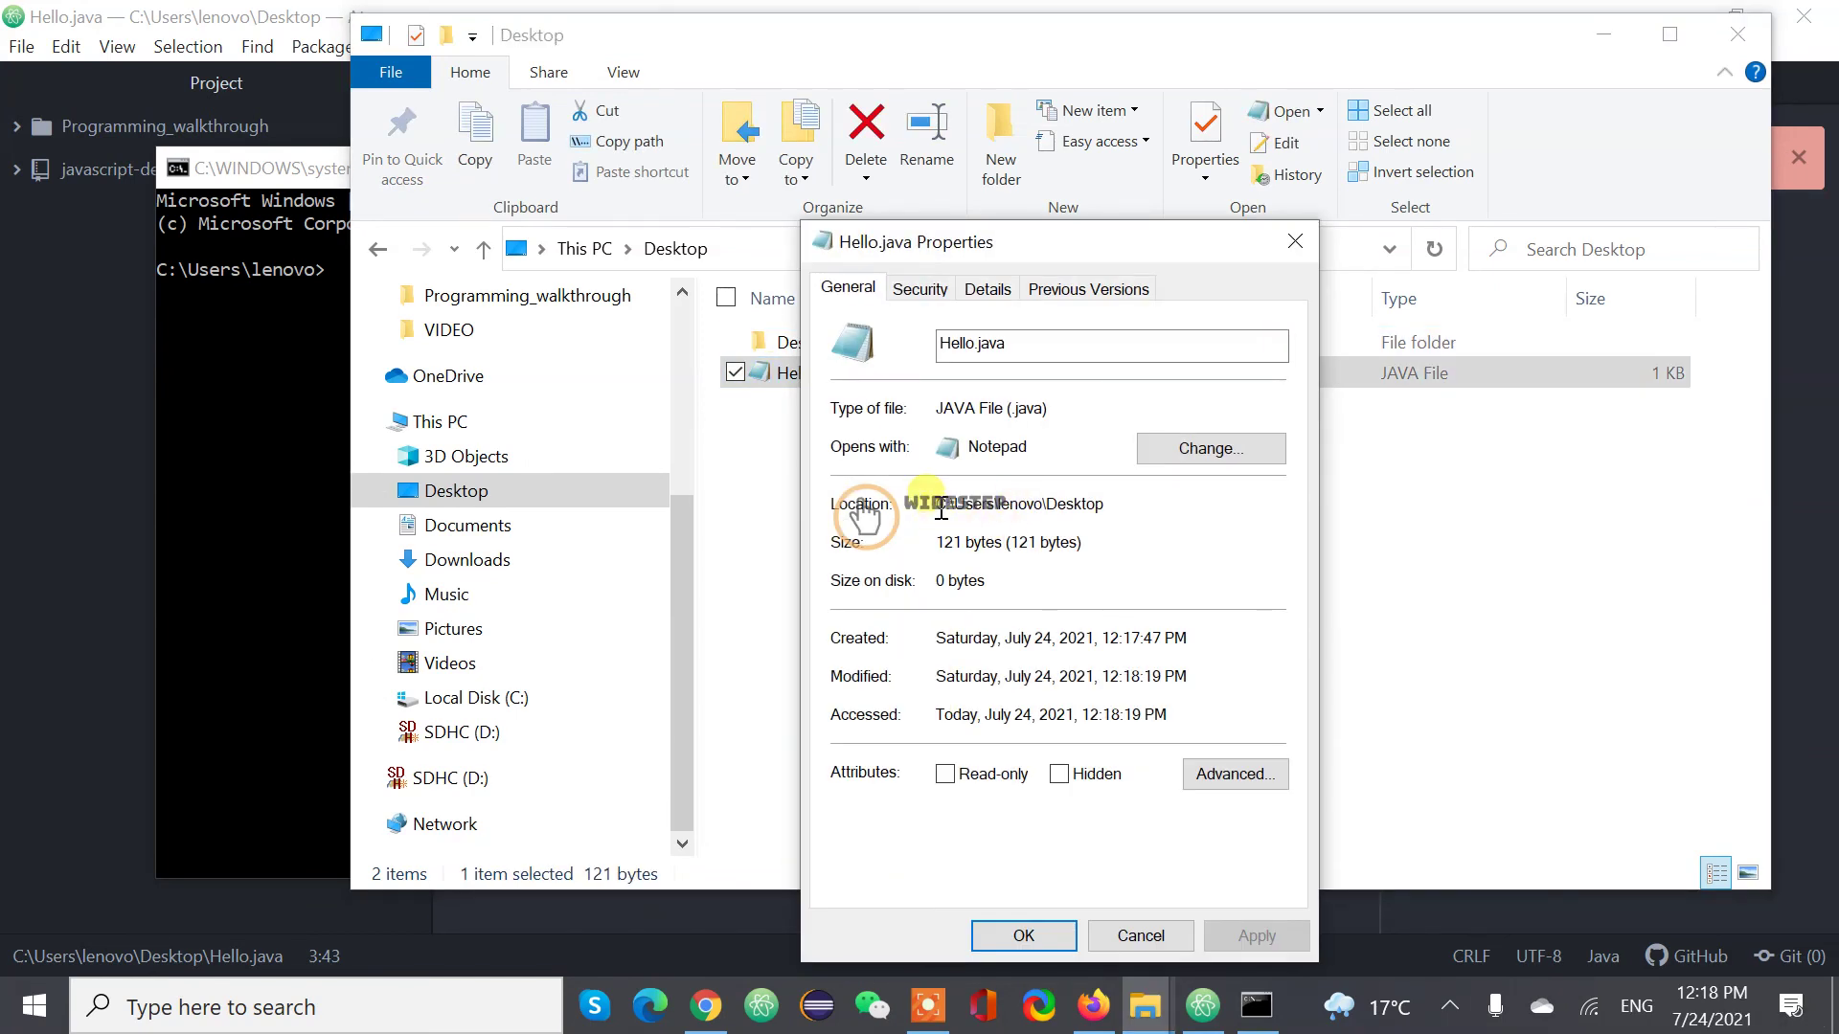
drag(942, 511, 1145, 503)
key(ctrl+c)
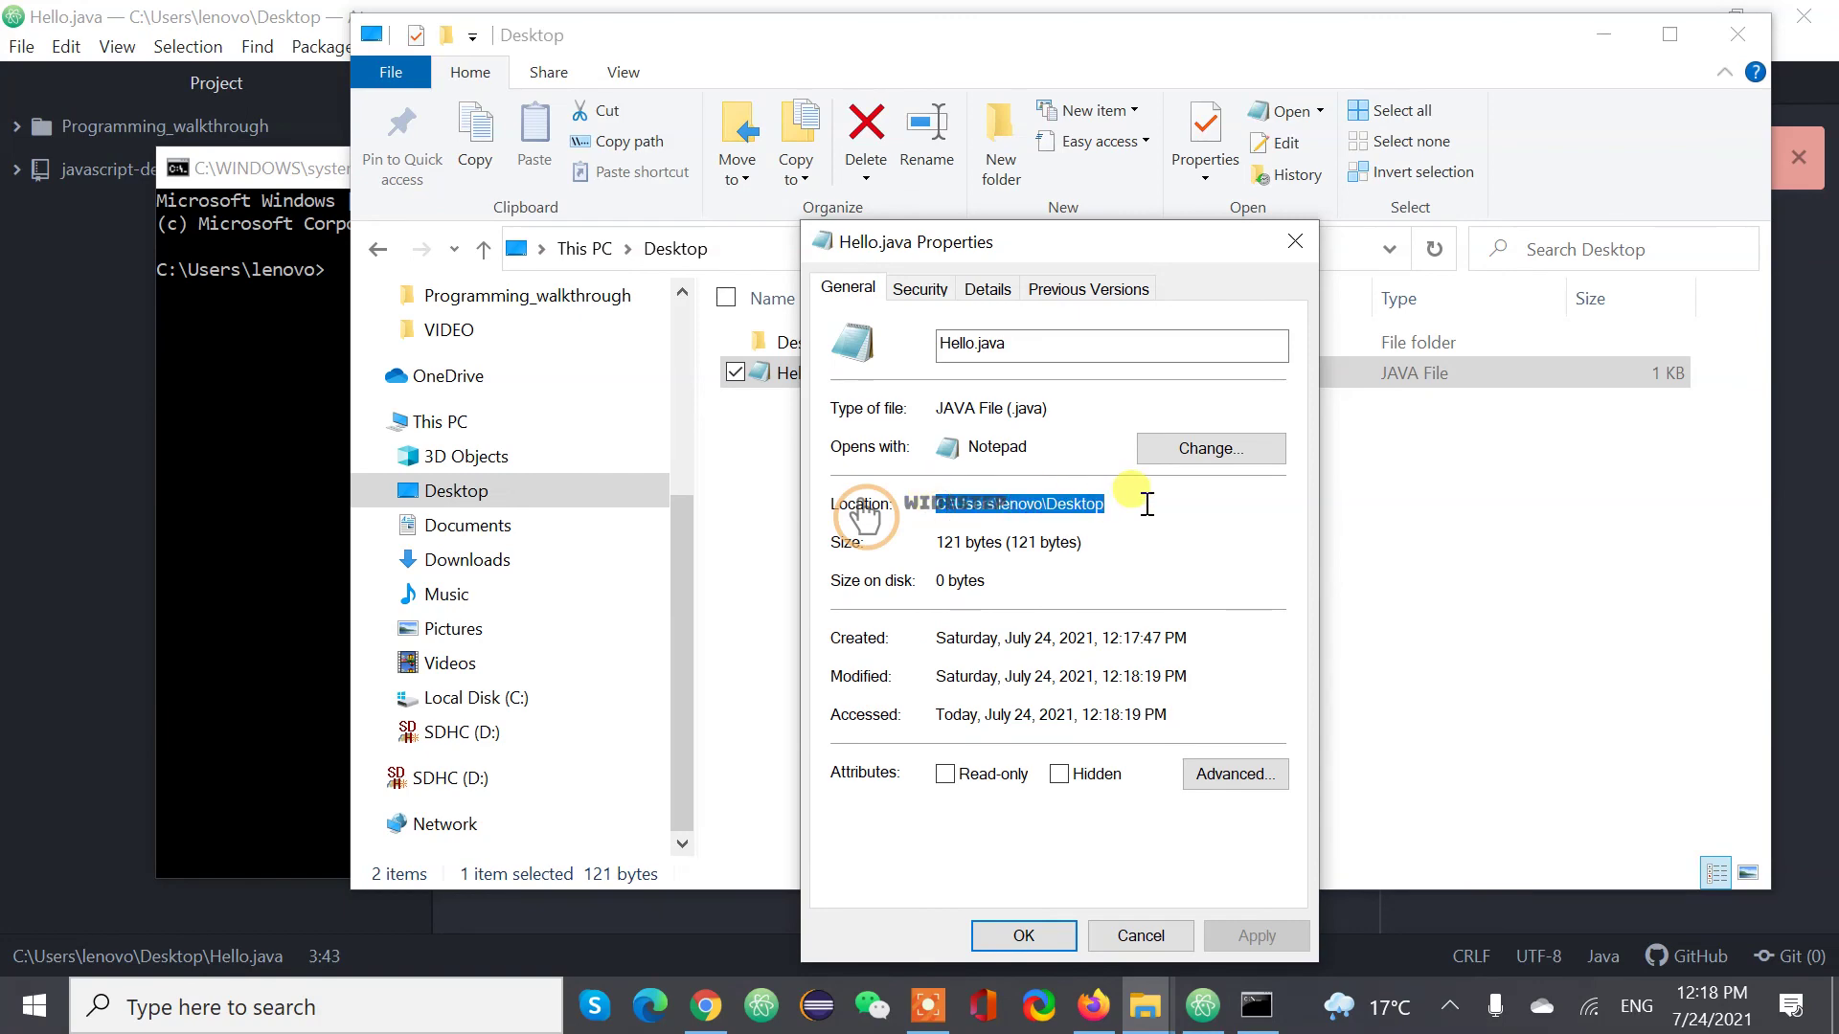
Step: Return to the Command Prompt and change the directory to the copied path, C:\Users\lenovo\Desktop
key(alt+Tab)
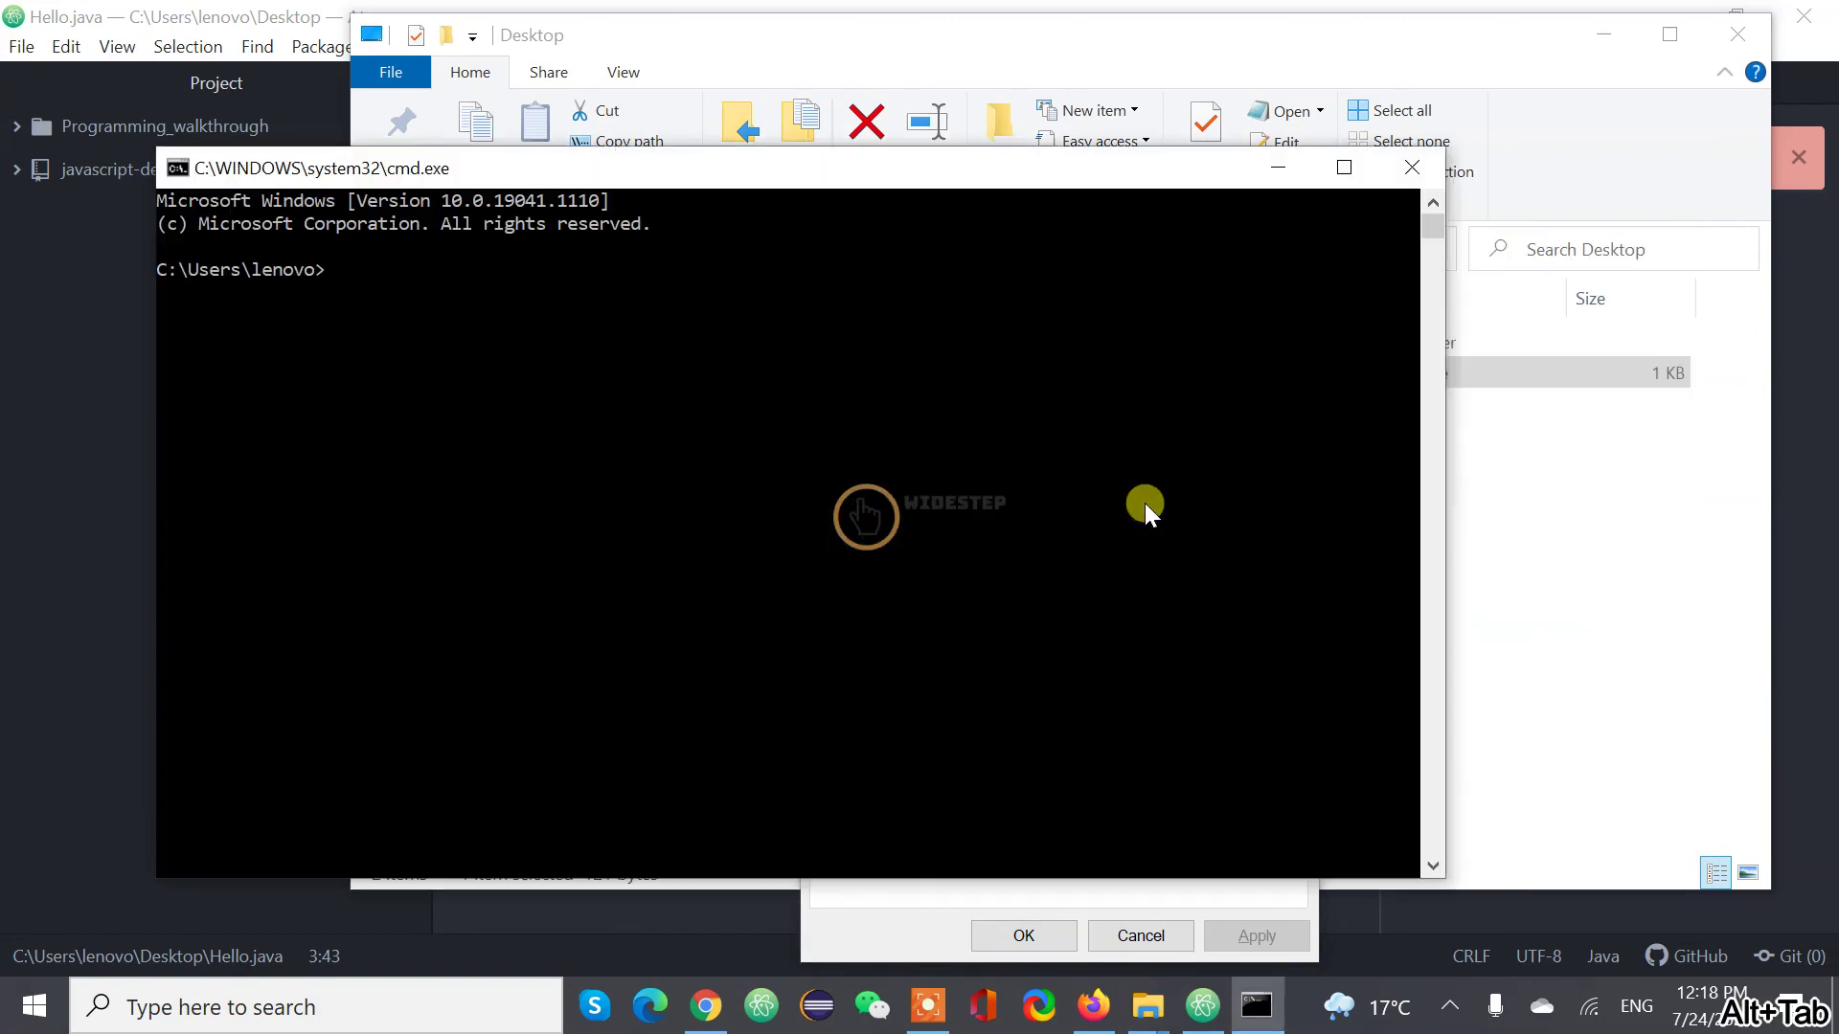
text(cd)
key(ctrl+v)
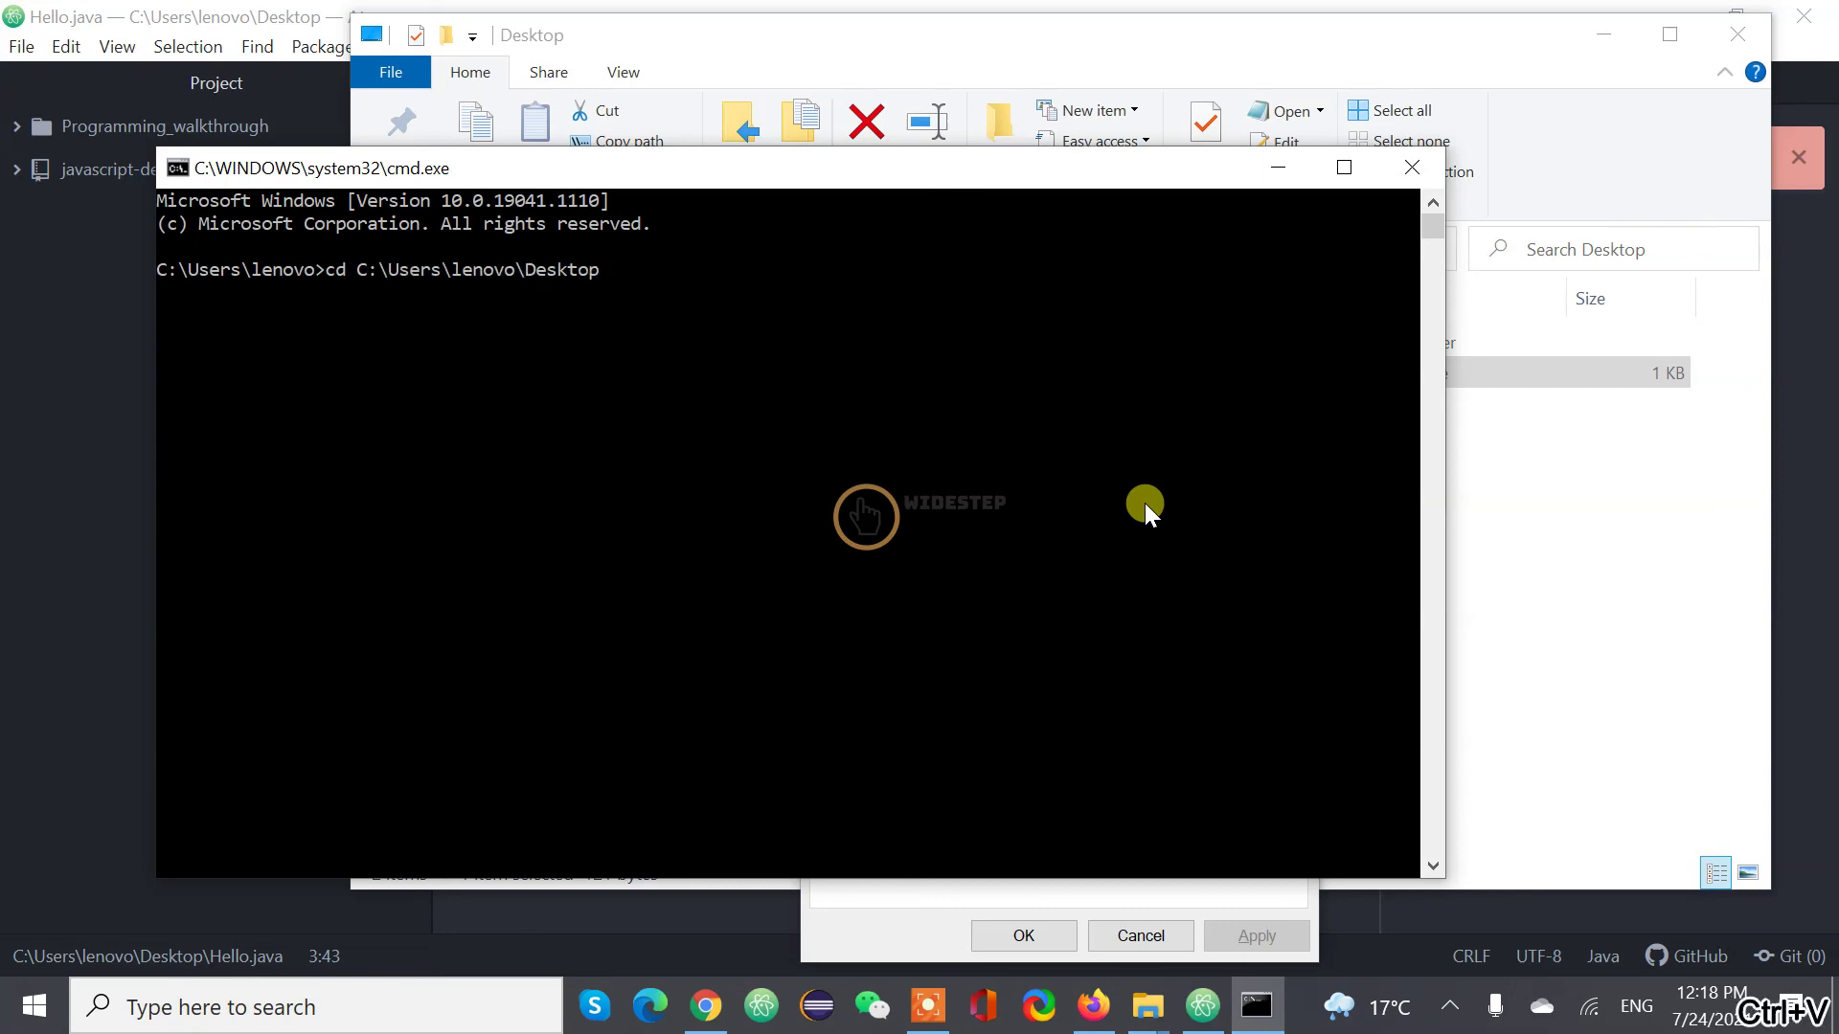
key(Return)
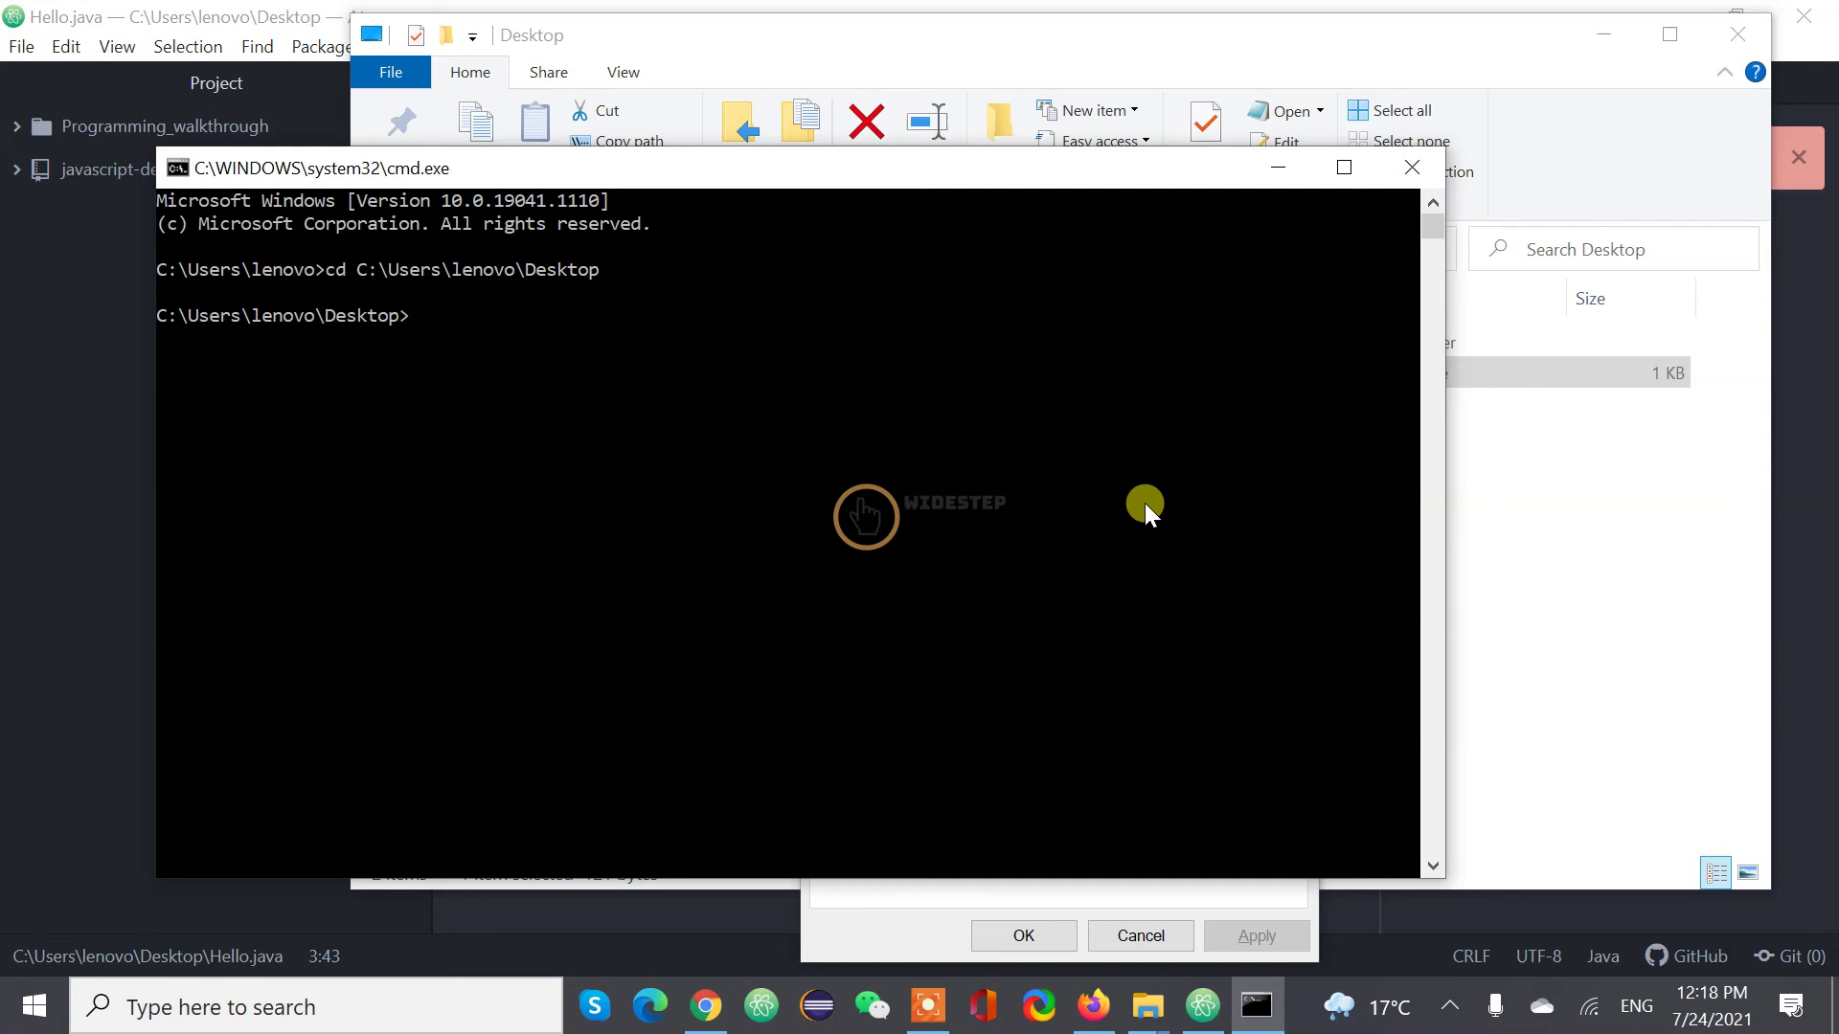
Step: Compile the program with javac Hello.java, run it with java Hello and examine its output line
text(javac Hello.java)
key(Return)
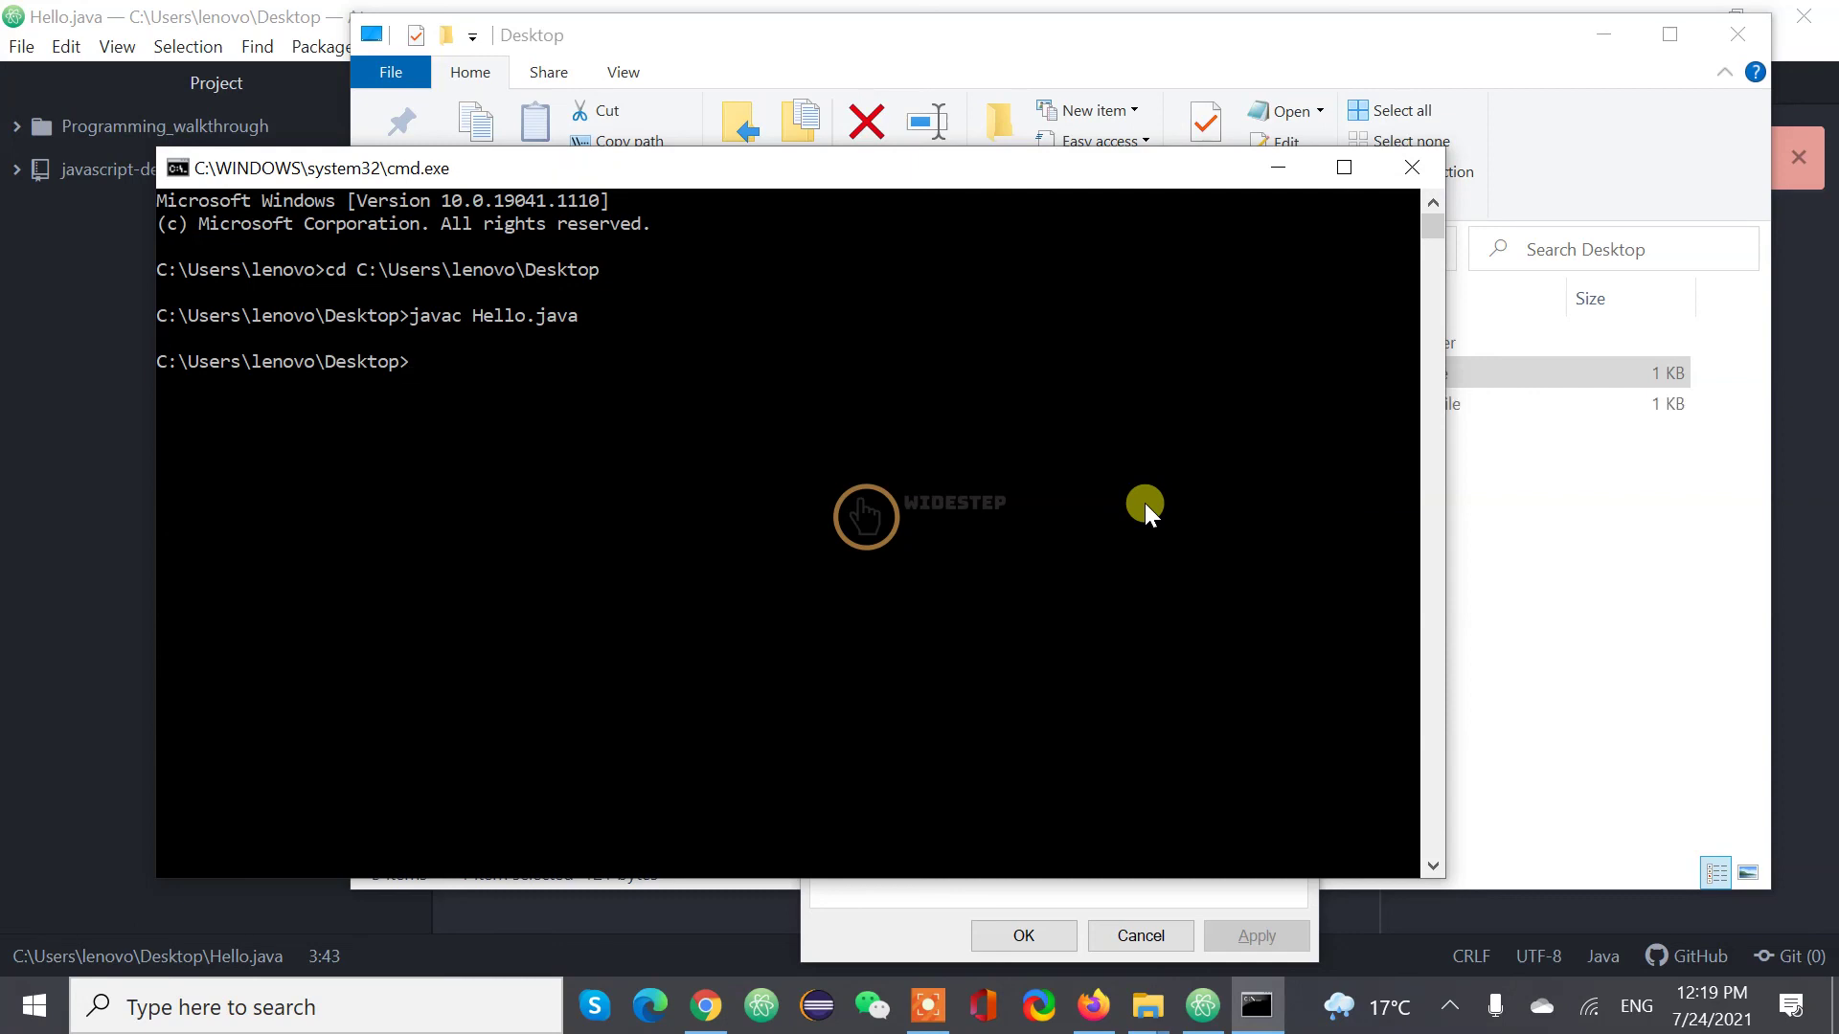
text(java Hello)
key(Return)
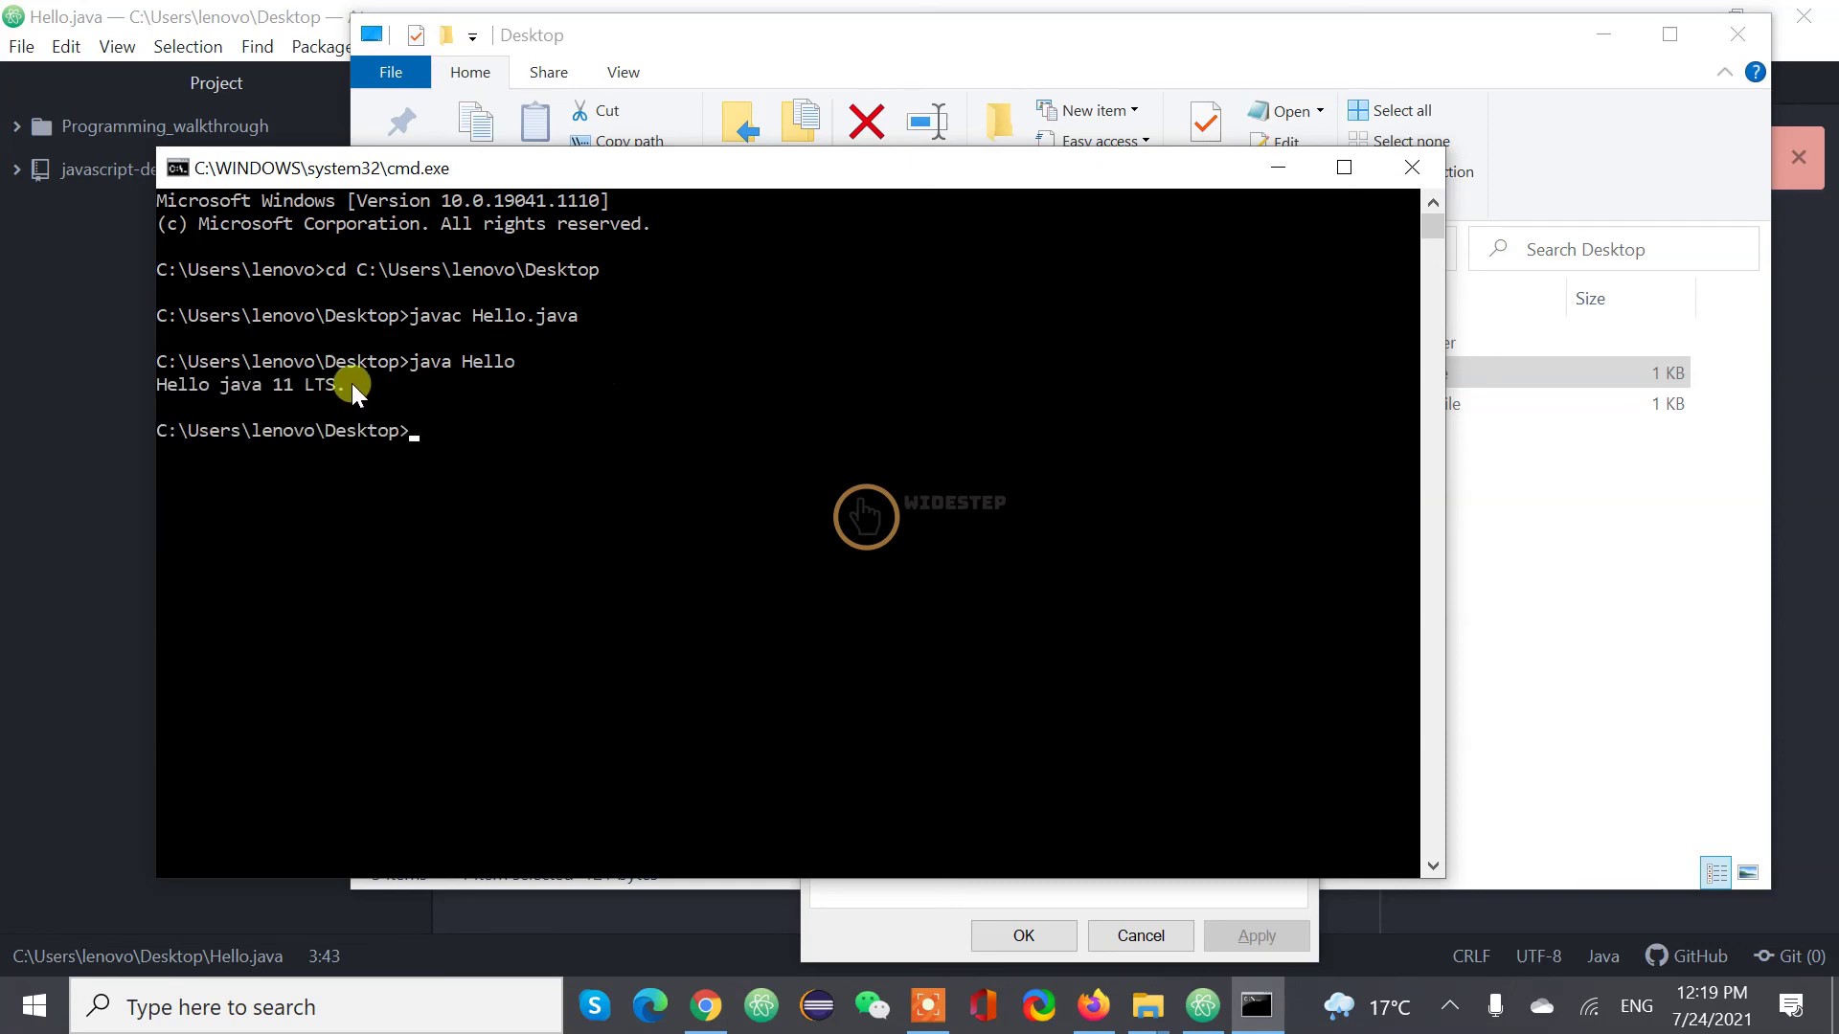
drag(353, 383, 164, 392)
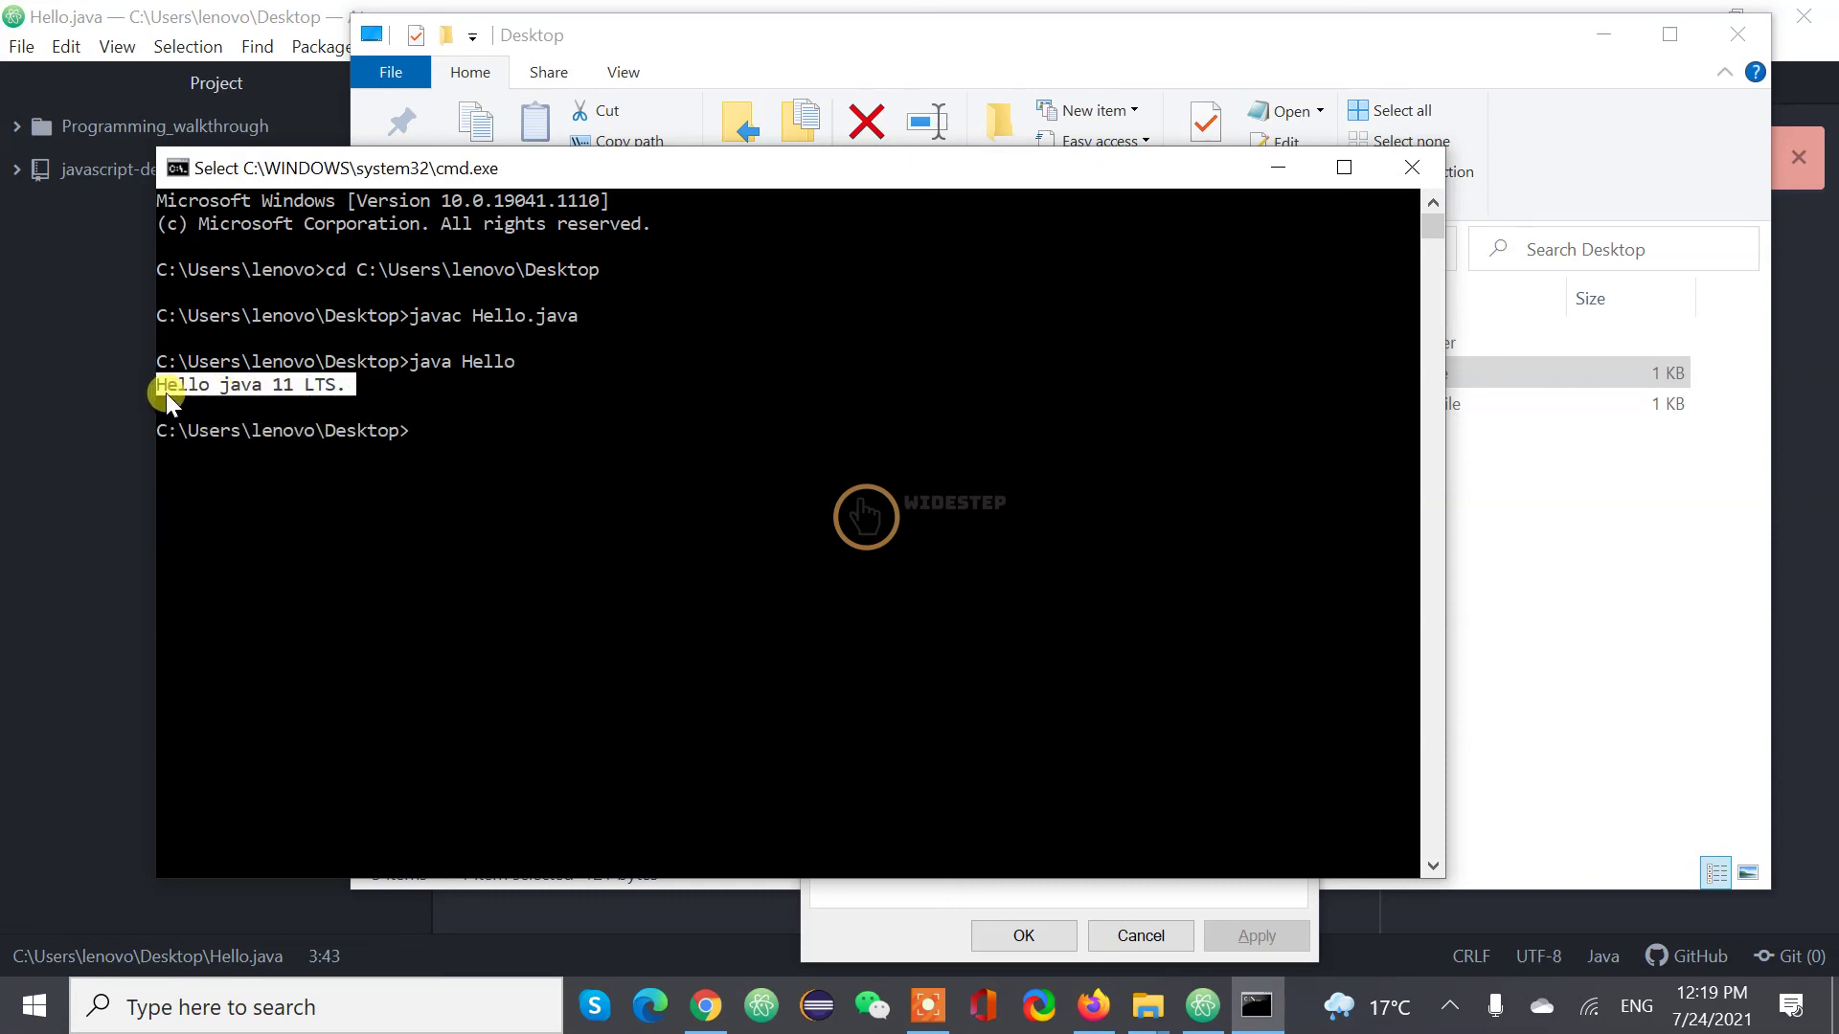
click(596, 470)
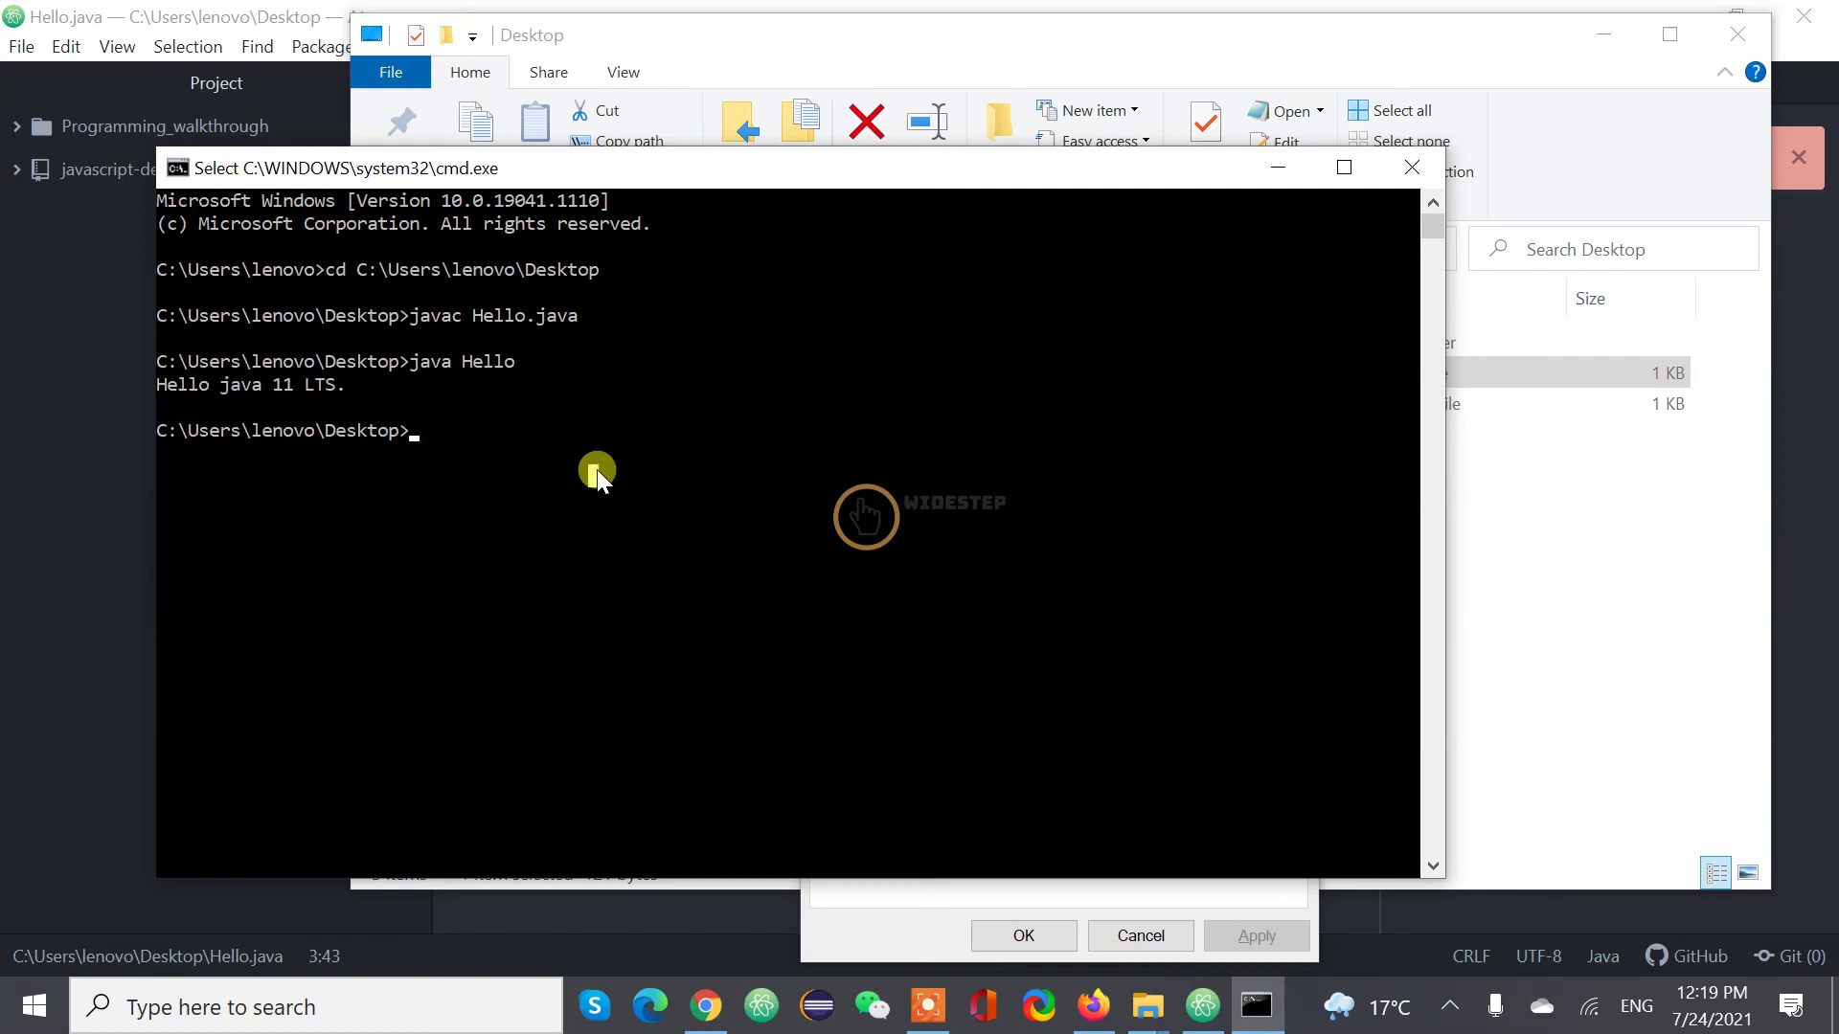